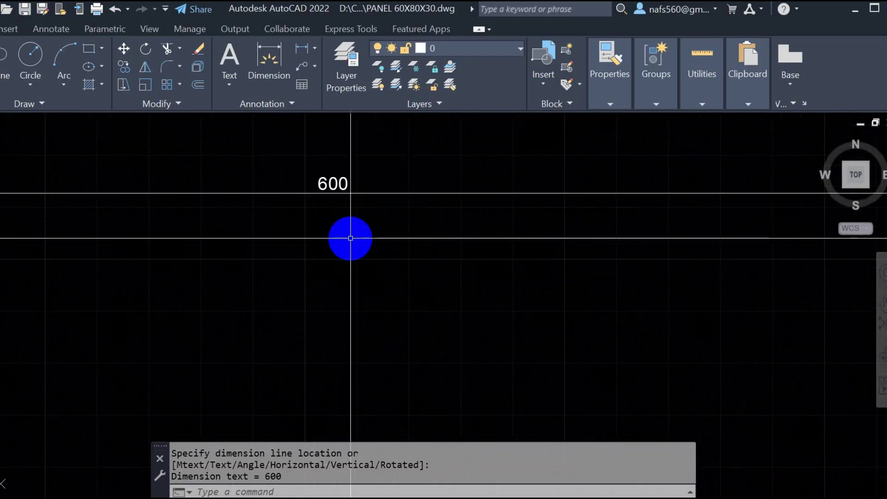
Set the text height of the ISO-25 dimension style to 100
{"action": "scroll", "coordinate": [350, 239], "scroll_direction": "down", "scroll_amount": 10}
{"action": "key", "text": "Return"}
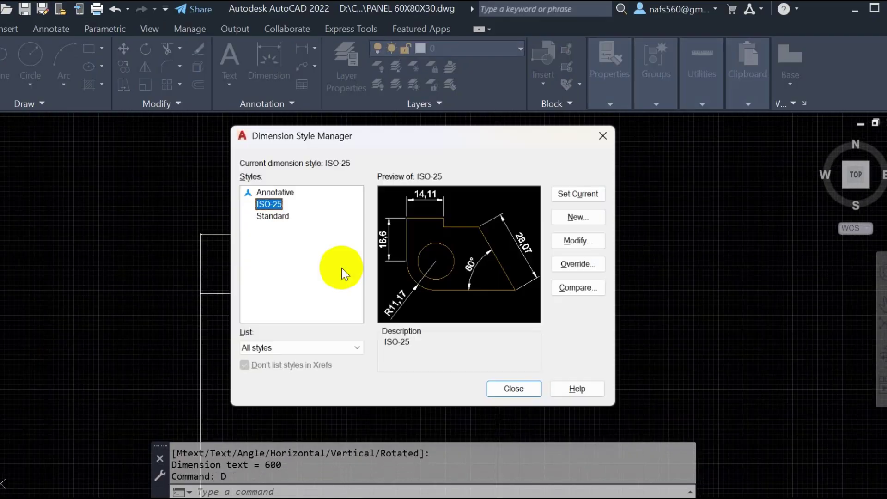
{"action": "left_click", "coordinate": [578, 240]}
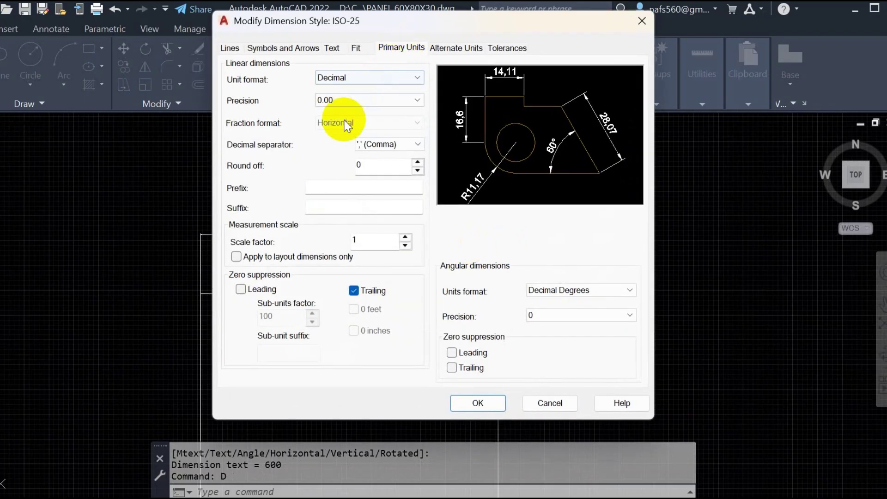
{"action": "left_click", "coordinate": [333, 47]}
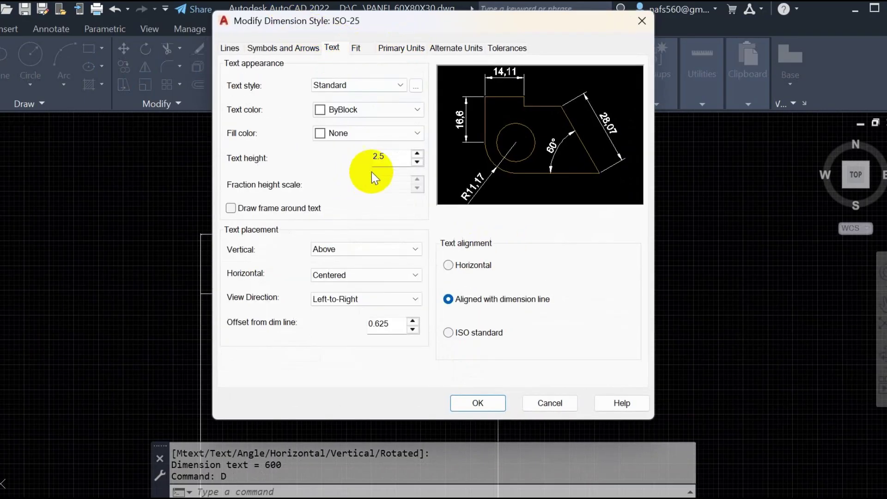
{"action": "double_click", "coordinate": [386, 158]}
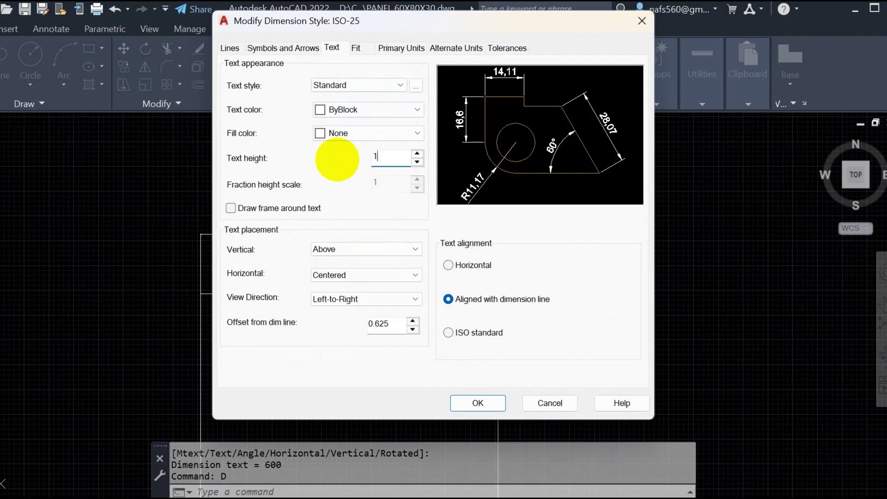
{"action": "left_click", "coordinate": [478, 403]}
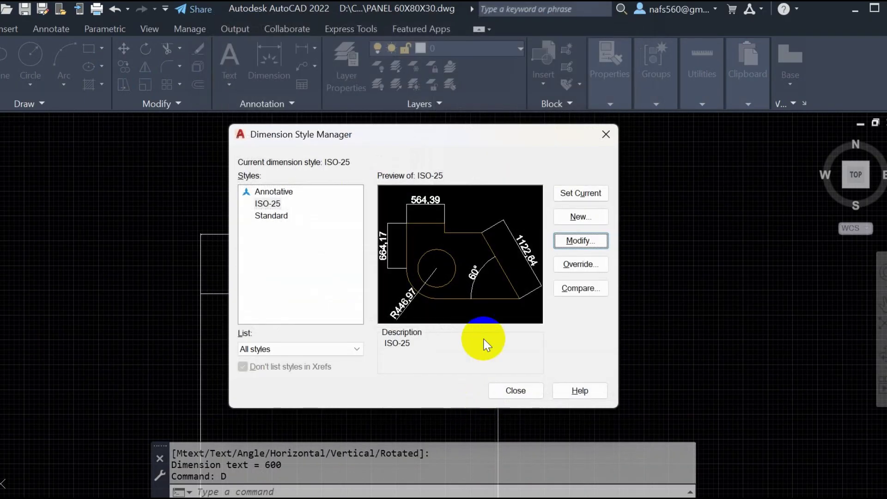
{"action": "left_click", "coordinate": [516, 390]}
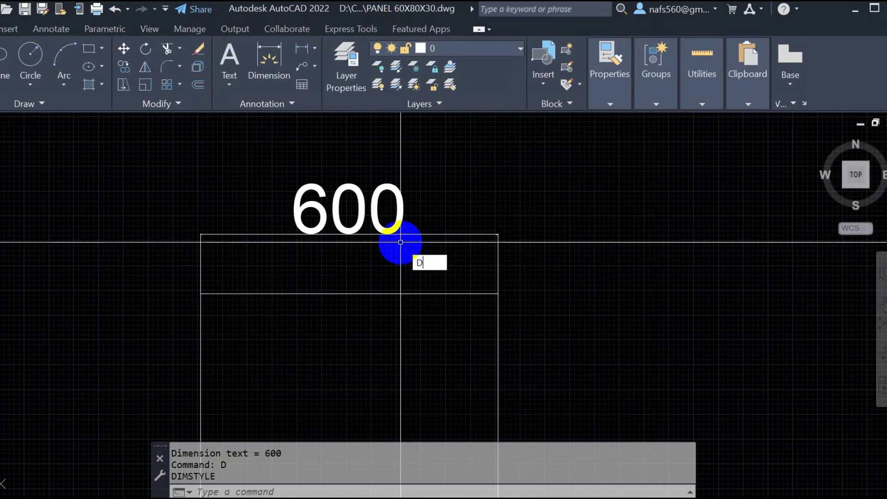
Reduce the text height of the ISO-25 dimension style so the panel's width dimension reads smaller
{"action": "key", "text": "Return"}
{"action": "left_click", "coordinate": [571, 241]}
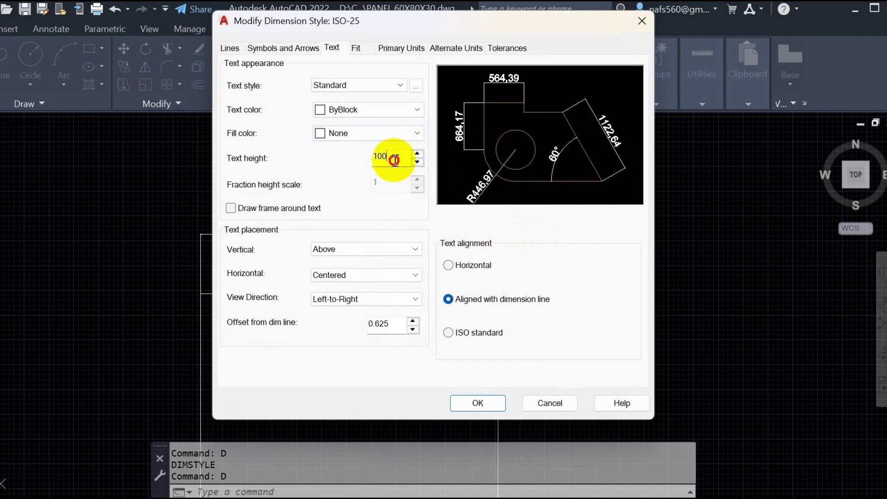
{"action": "double_click", "coordinate": [394, 159]}
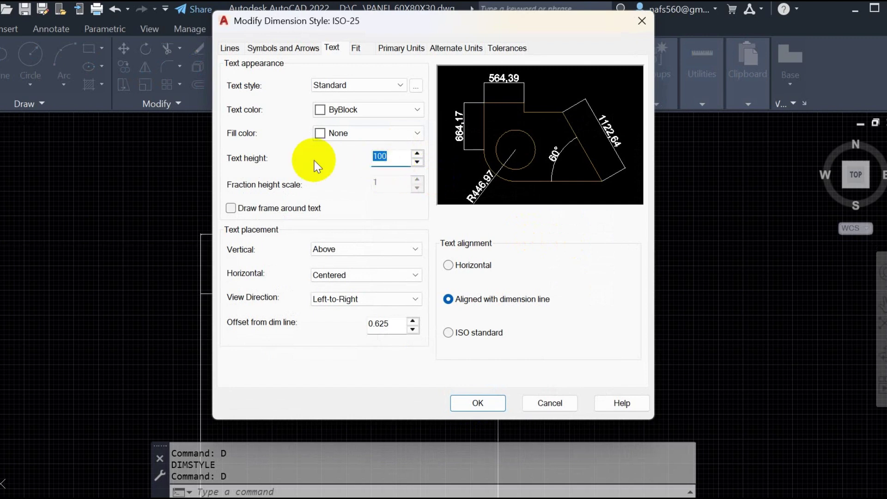
{"action": "left_click", "coordinate": [476, 403]}
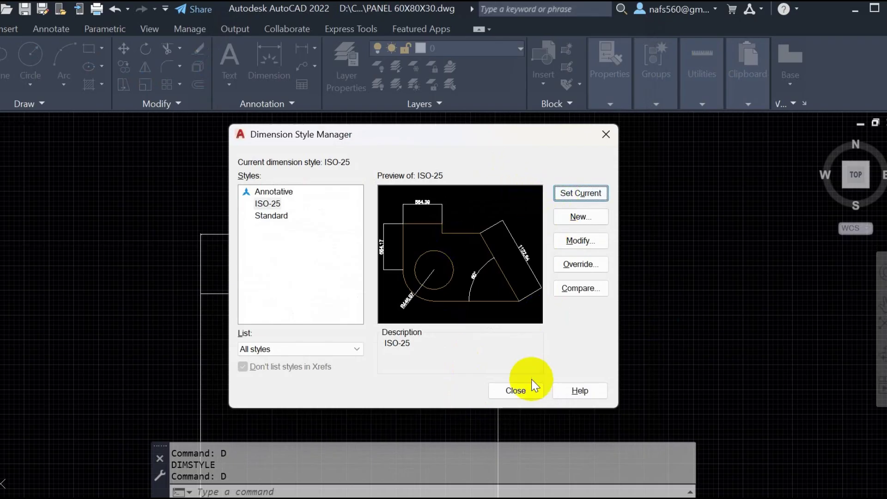
{"action": "left_click", "coordinate": [515, 390]}
Set the baseline spacing of the ISO-25 style's dimension lines to 50
{"action": "type", "text": "d"}
{"action": "key", "text": "Return"}
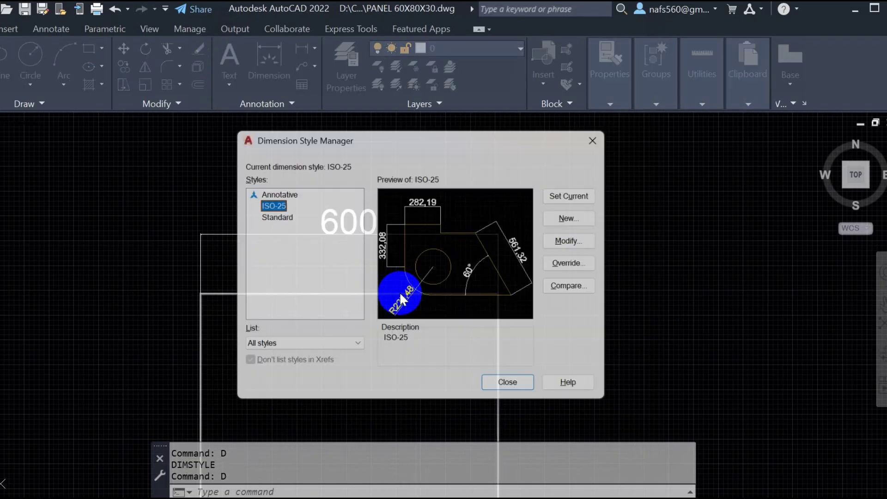
{"action": "left_click", "coordinate": [577, 240]}
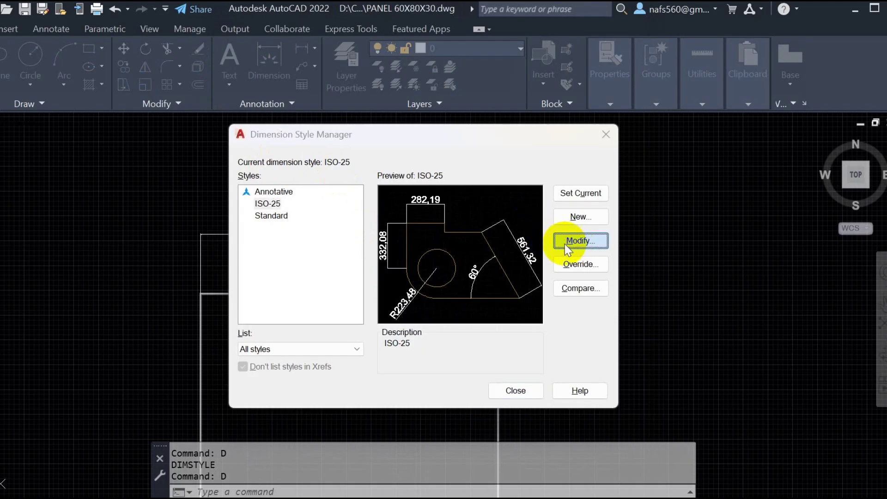
{"action": "left_click", "coordinate": [403, 48]}
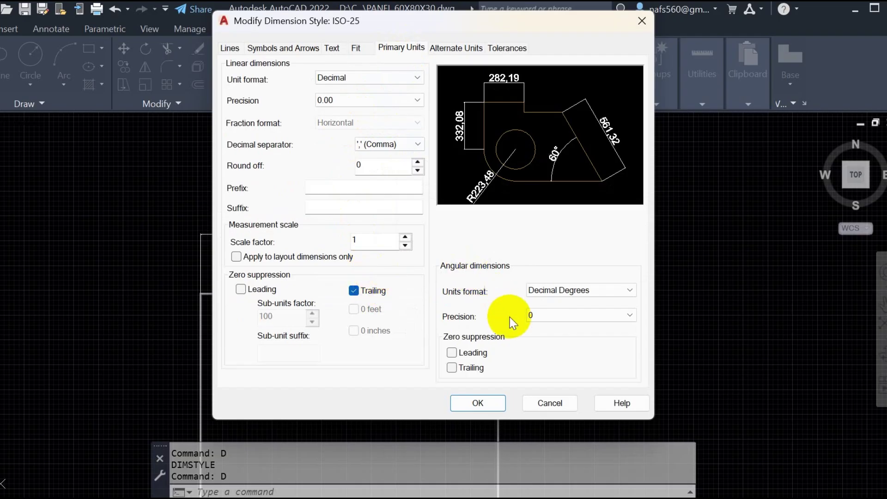
{"action": "left_click", "coordinate": [330, 48]}
{"action": "left_click", "coordinate": [356, 49]}
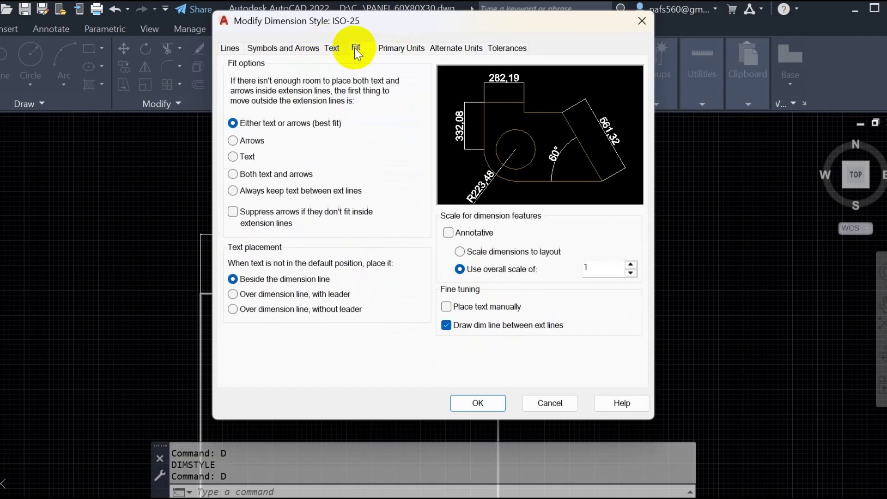
{"action": "left_click", "coordinate": [231, 48]}
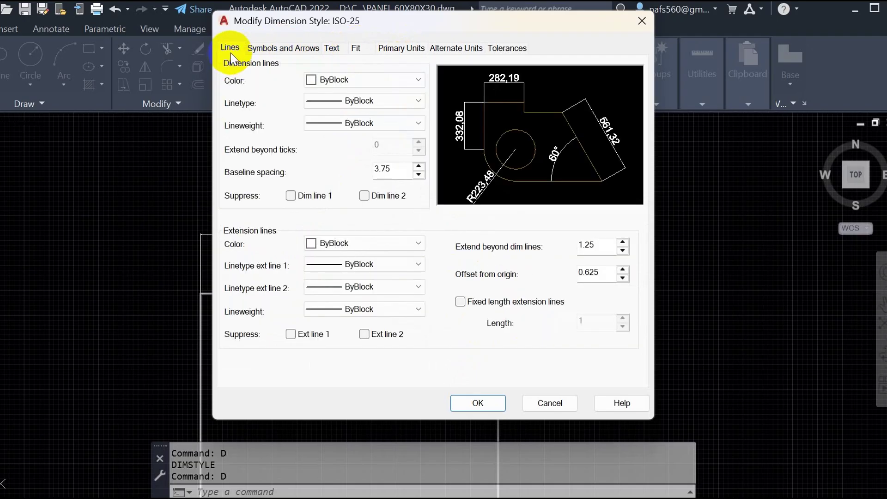
{"action": "double_click", "coordinate": [394, 168]}
{"action": "type", "text": "50"}
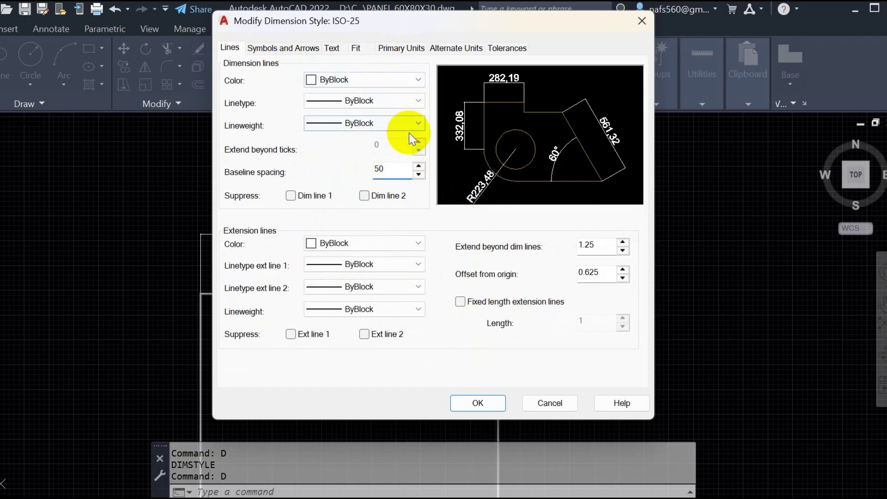
Set the arrow size of the ISO-25 dimension style to 50 and apply the style changes
{"action": "left_click", "coordinate": [292, 47]}
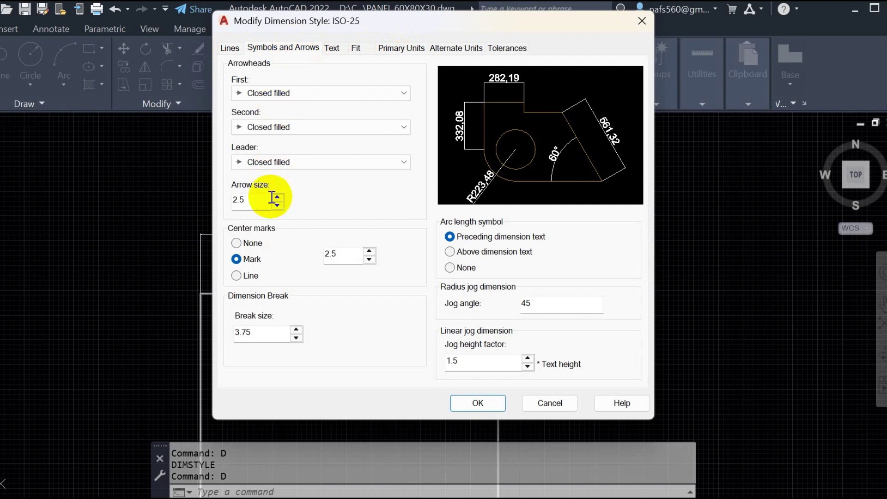
{"action": "left_click", "coordinate": [261, 198]}
{"action": "left_click_drag", "start_coordinate": [262, 199], "coordinate": [146, 187]}
{"action": "type", "text": "50"}
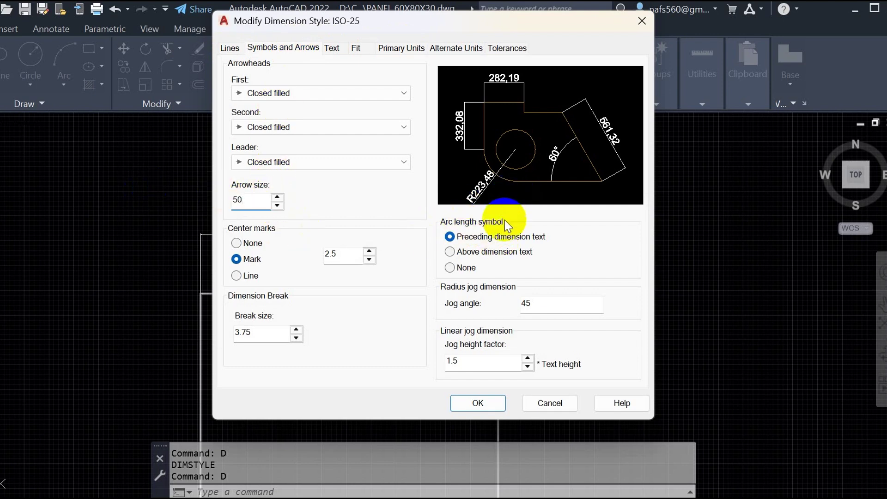
{"action": "left_click", "coordinate": [483, 404]}
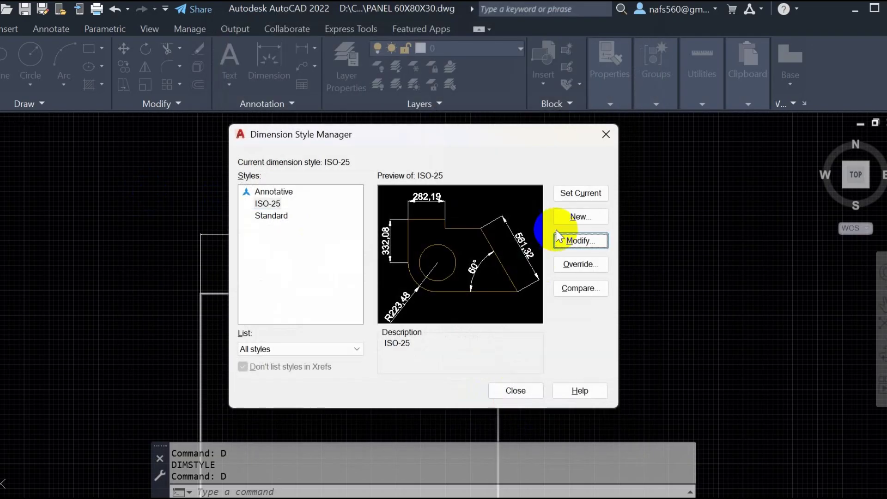
{"action": "left_click", "coordinate": [513, 390]}
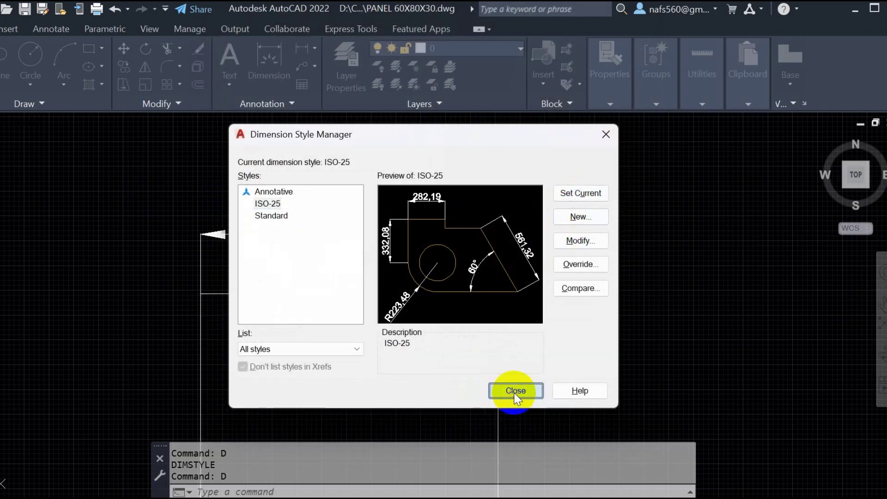
Change the first and second arrowheads of the ISO-25 dimension style to Oblique
{"action": "type", "text": "d"}
{"action": "key", "text": "Return"}
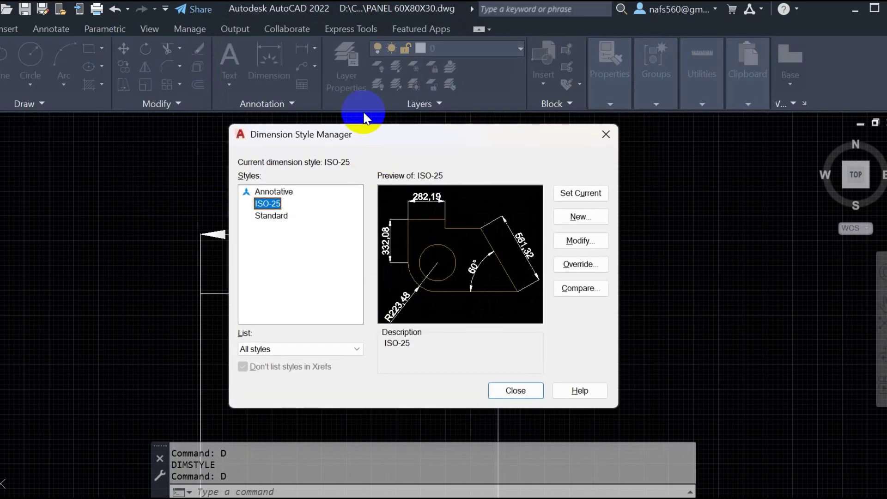
{"action": "left_click", "coordinate": [582, 241]}
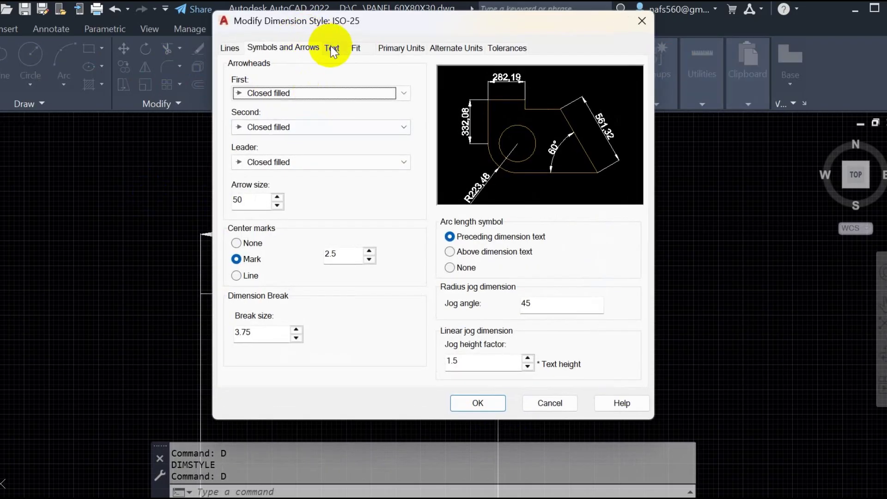
{"action": "left_click", "coordinate": [282, 96]}
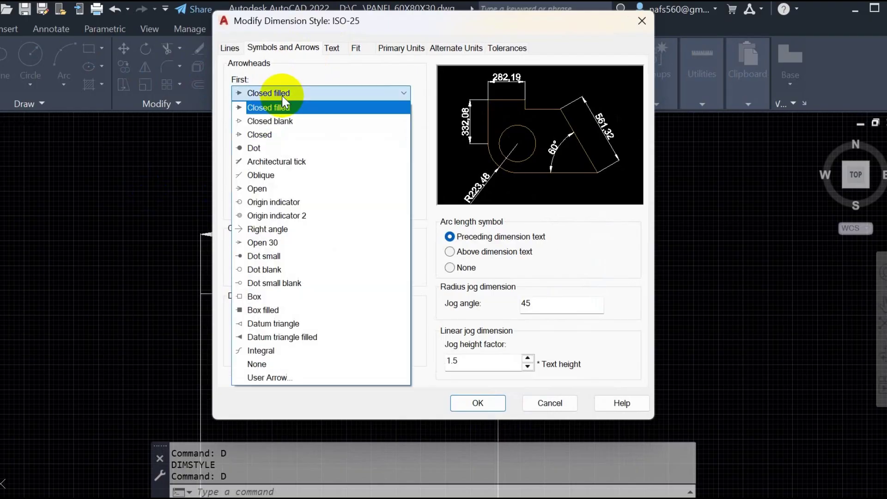
{"action": "left_click", "coordinate": [264, 175]}
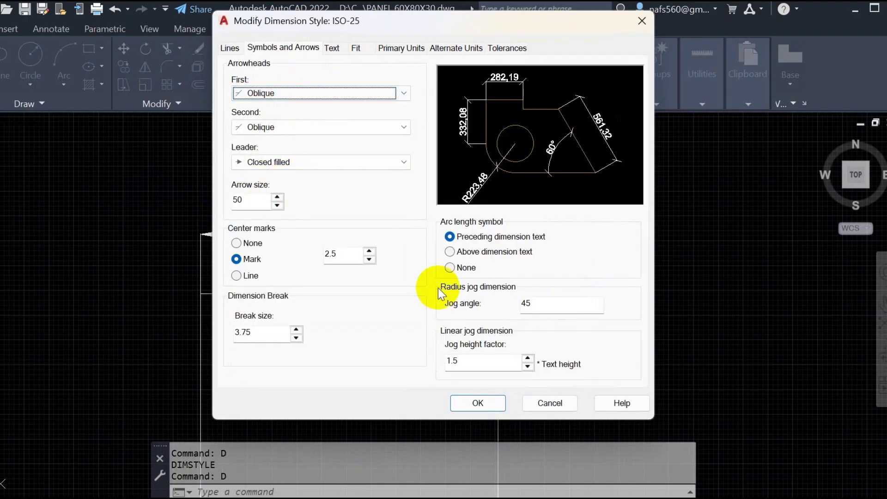
{"action": "left_click", "coordinate": [481, 398]}
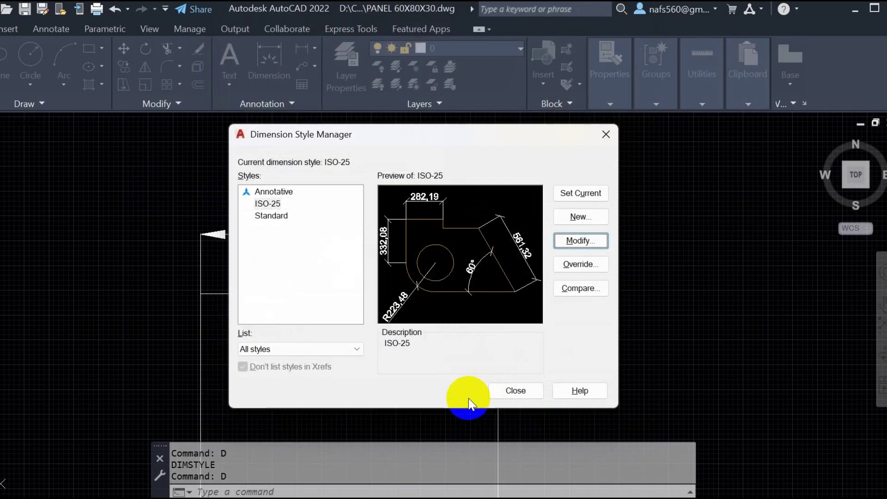
Set the ISO-25 style's extension lines to extend 50 beyond the dimension lines with a 50 offset from origin
{"action": "left_click", "coordinate": [567, 241]}
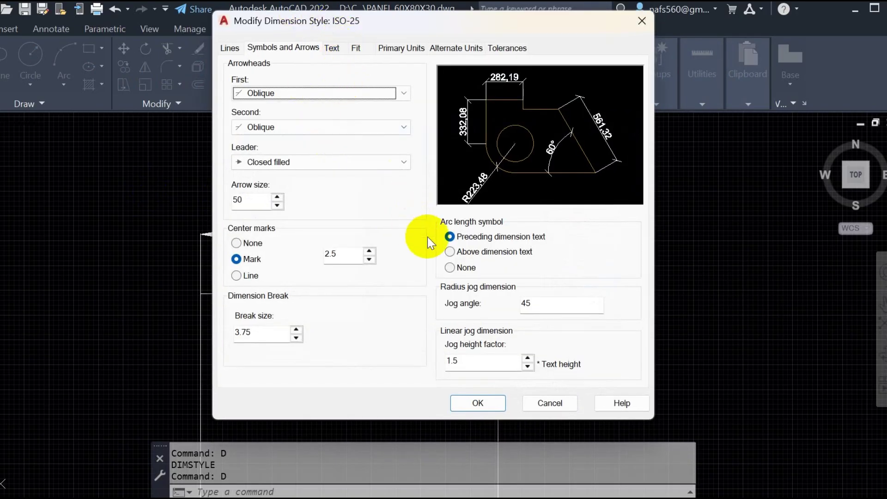
{"action": "double_click", "coordinate": [467, 360]}
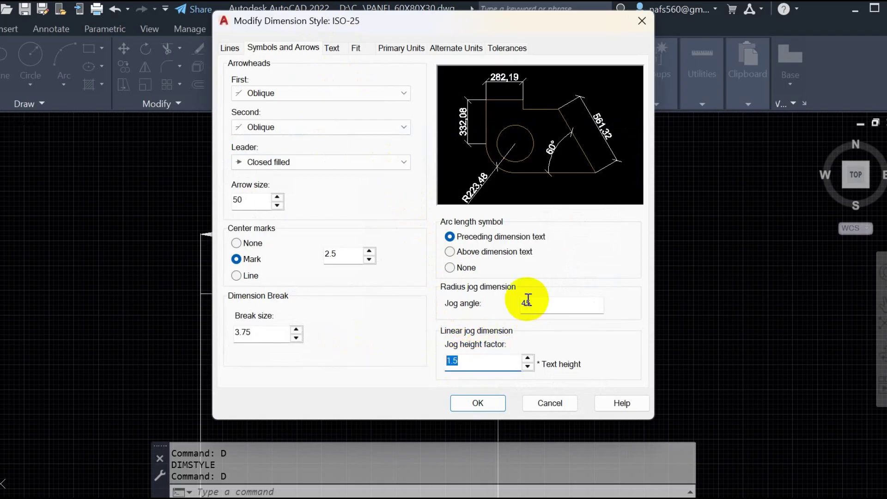
{"action": "left_click_drag", "start_coordinate": [542, 304], "coordinate": [456, 300]}
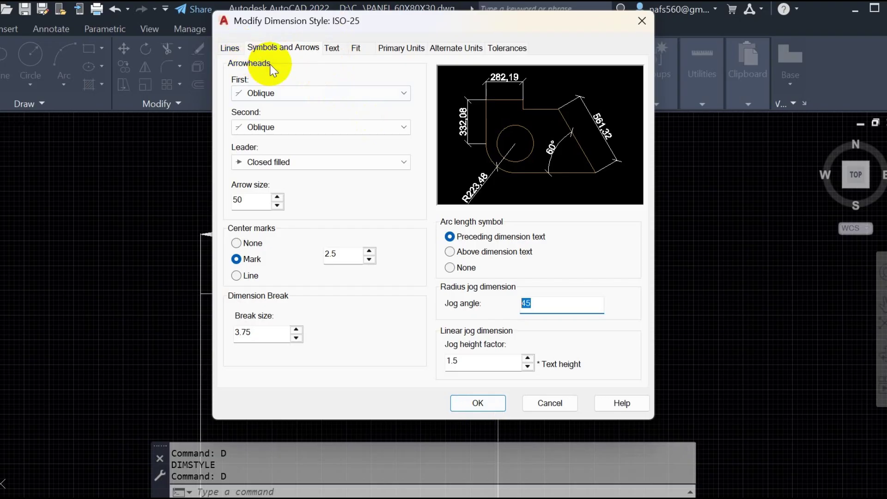
{"action": "left_click", "coordinate": [229, 48]}
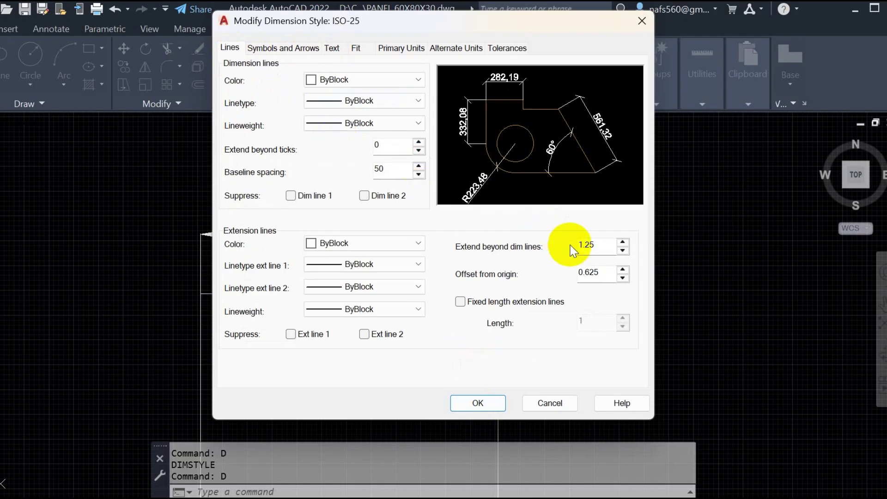
{"action": "double_click", "coordinate": [594, 244]}
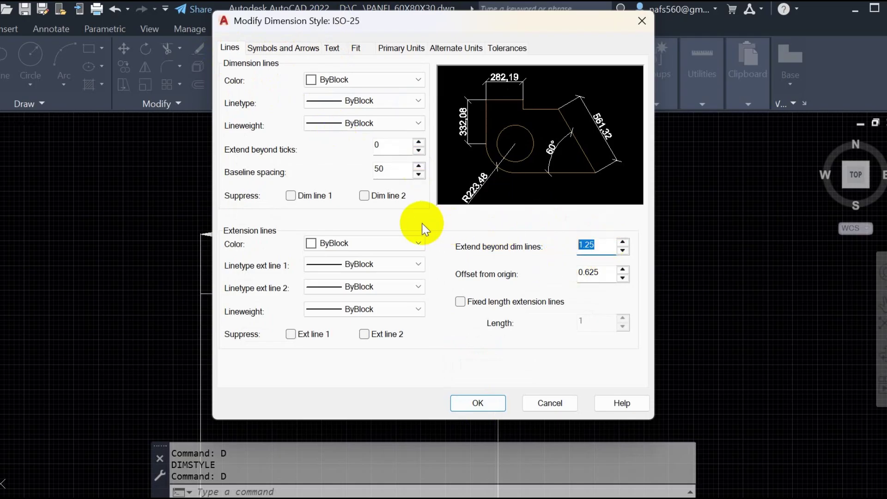
{"action": "type", "text": "50"}
{"action": "double_click", "coordinate": [614, 270]}
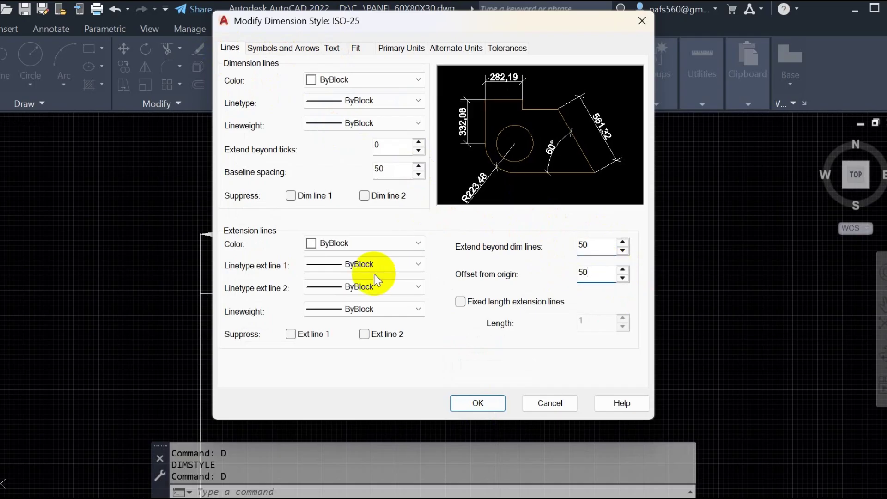
{"action": "left_click", "coordinate": [481, 401]}
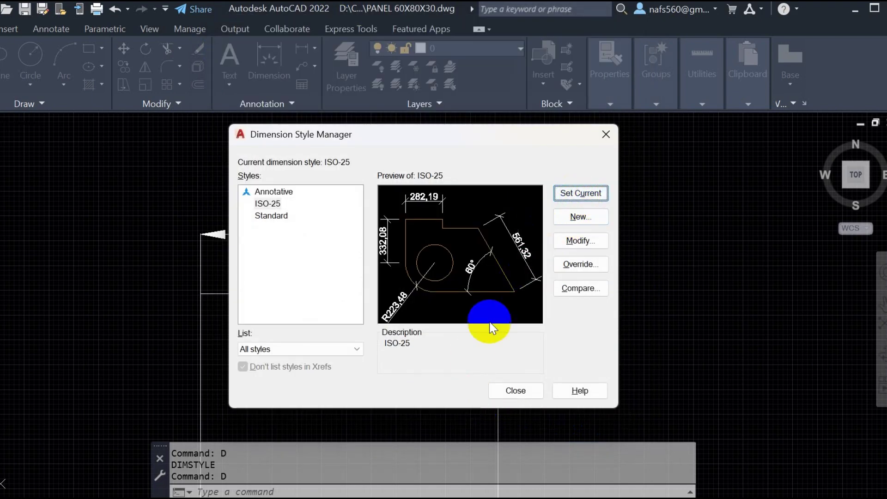
{"action": "left_click", "coordinate": [513, 390]}
Add a vertical linear dimension along the panel rectangle's left edge, placed just outside the rectangle
{"action": "scroll", "coordinate": [383, 316], "scroll_direction": "down", "scroll_amount": 5}
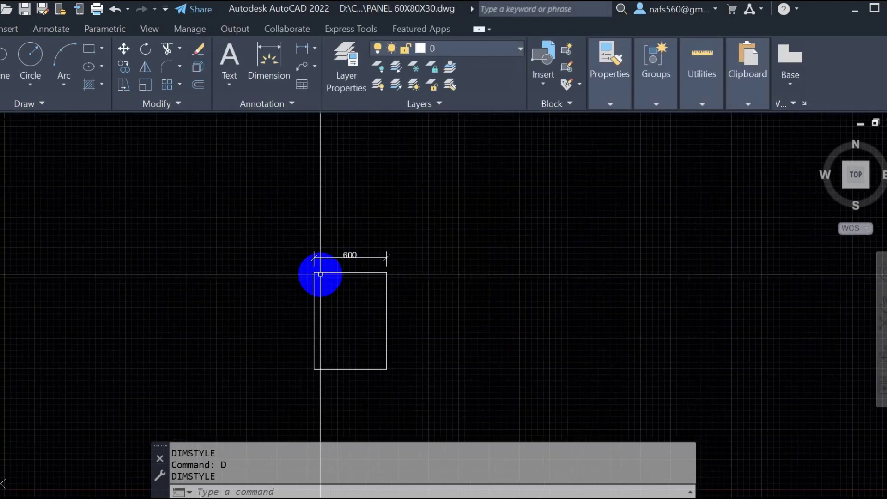
{"action": "scroll", "coordinate": [319, 273], "scroll_direction": "up", "scroll_amount": 4}
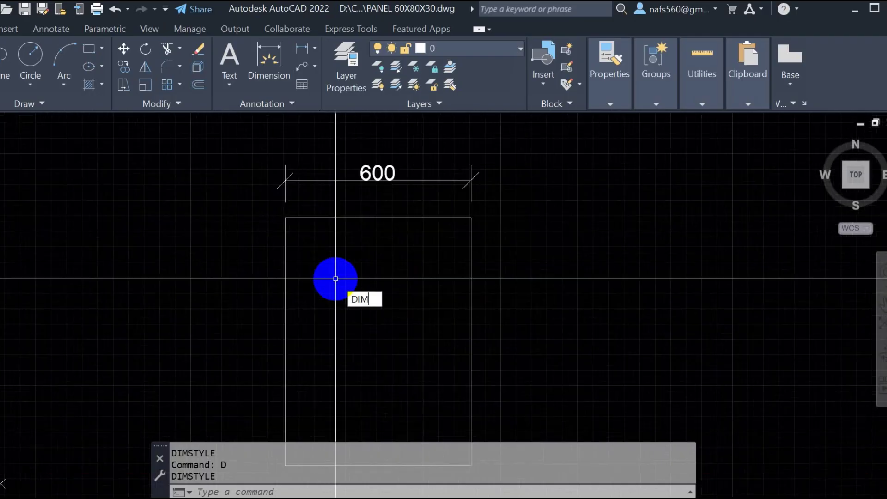
{"action": "type", "text": "N"}
{"action": "key", "text": "Return"}
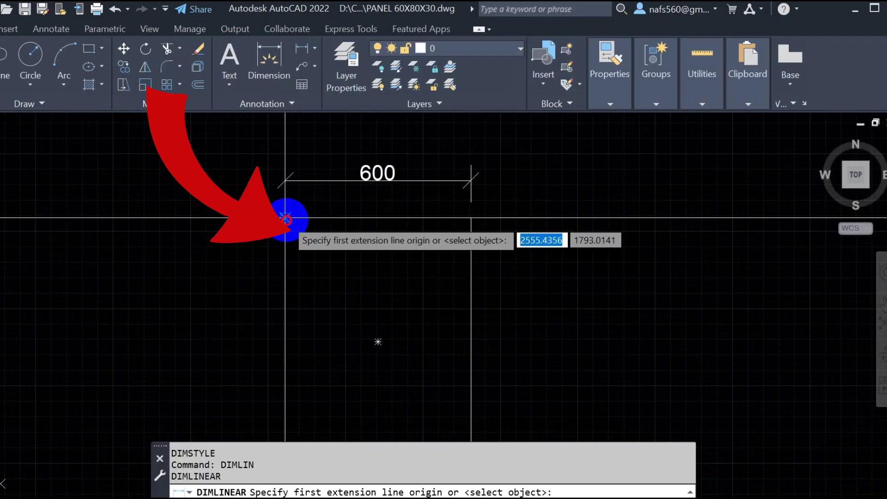
{"action": "left_click", "coordinate": [286, 217]}
{"action": "scroll", "coordinate": [290, 246], "scroll_direction": "down", "scroll_amount": 3}
{"action": "left_click", "coordinate": [298, 290]}
{"action": "left_click", "coordinate": [284, 267]}
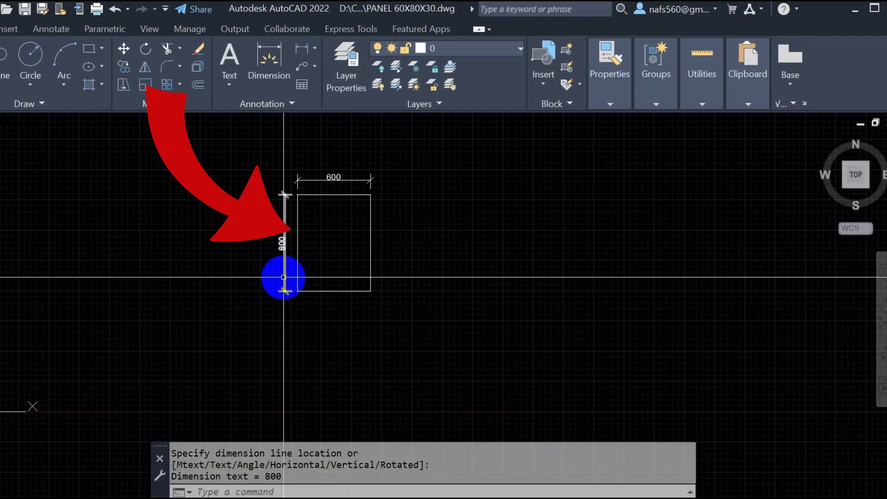
Open the electrical panel reference photo and place it side by side with the drawing
{"action": "key", "text": "Escape"}
{"action": "scroll", "coordinate": [302, 211], "scroll_direction": "up", "scroll_amount": 4}
{"action": "key", "text": "Escape"}
{"action": "key", "text": "Return"}
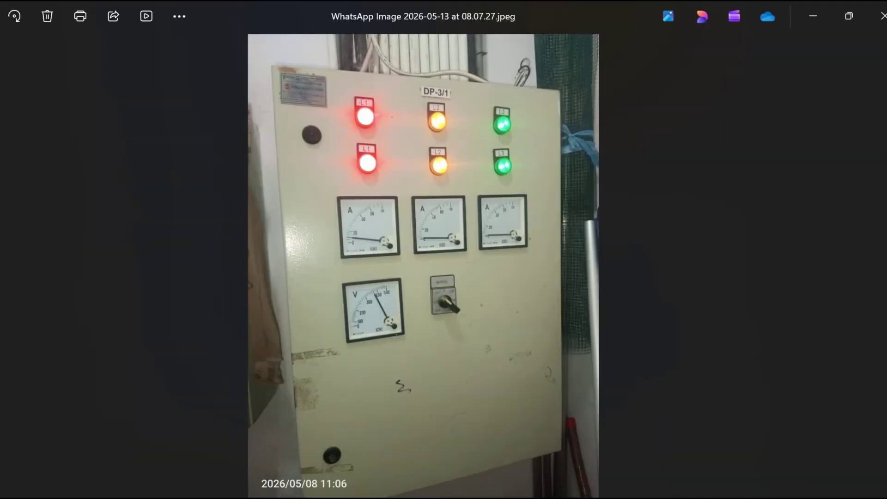
{"action": "key", "text": "super+Right"}
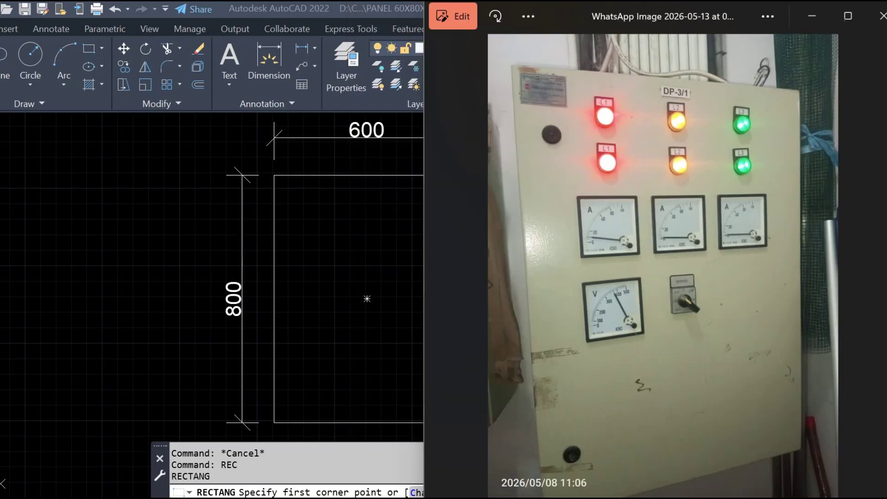
{"action": "left_click", "coordinate": [160, 166]}
{"action": "key", "text": "Escape"}
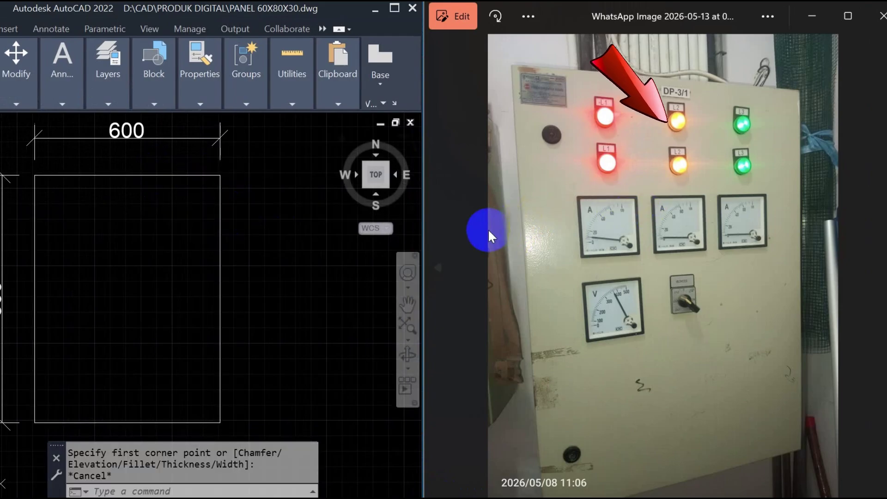
Draw a 50 by 50 rectangle inside the panel outline near its upper-left corner
{"action": "scroll", "coordinate": [85, 218], "scroll_direction": "up", "scroll_amount": 2}
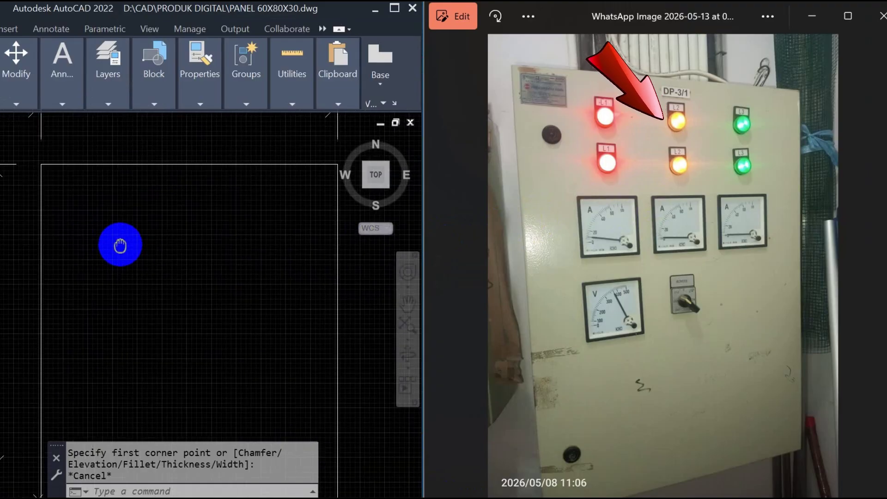
{"action": "type", "text": "REC"}
{"action": "key", "text": "Return"}
{"action": "left_click", "coordinate": [109, 221]}
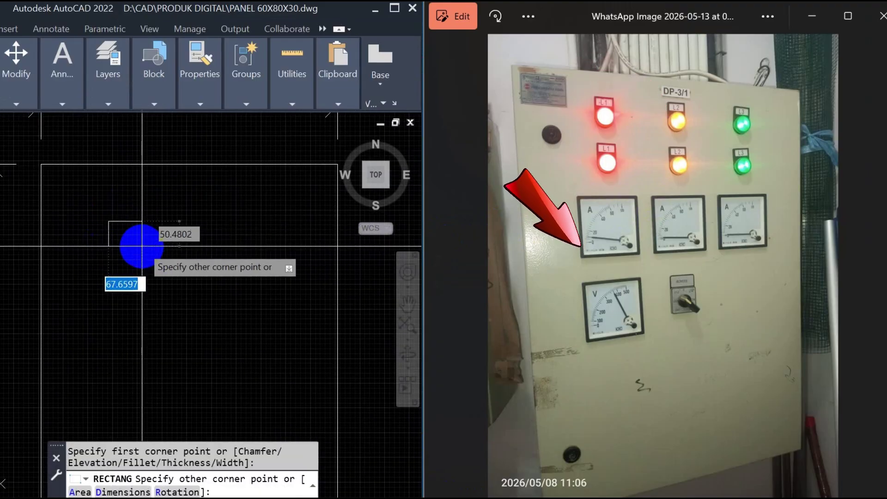
{"action": "type", "text": "D"}
{"action": "key", "text": "Return"}
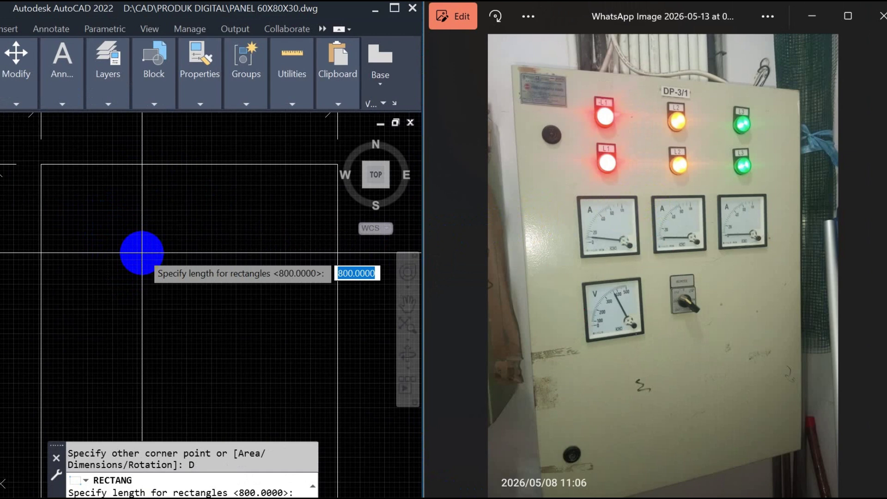
{"action": "type", "text": "50"}
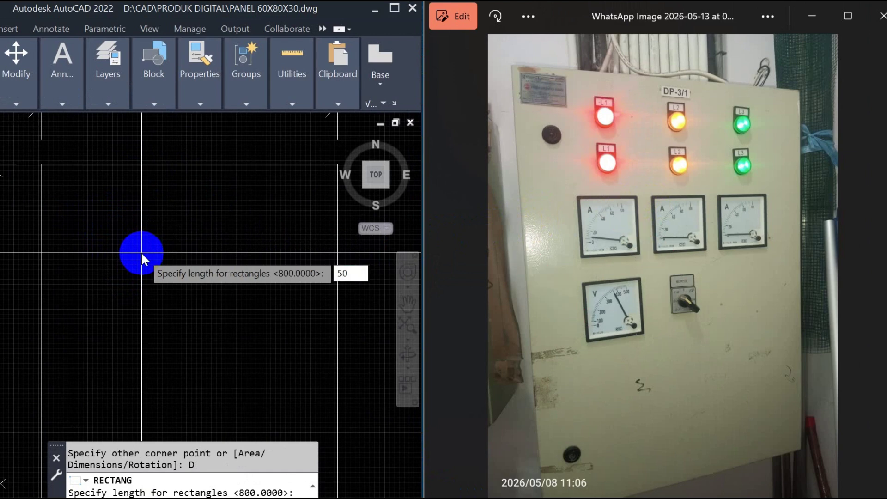
{"action": "key", "text": "Return"}
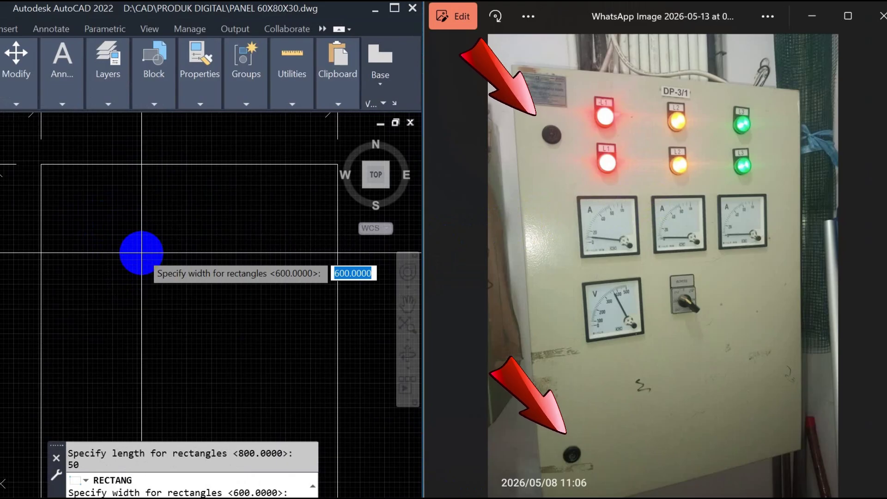
{"action": "type", "text": "50"}
{"action": "key", "text": "Return"}
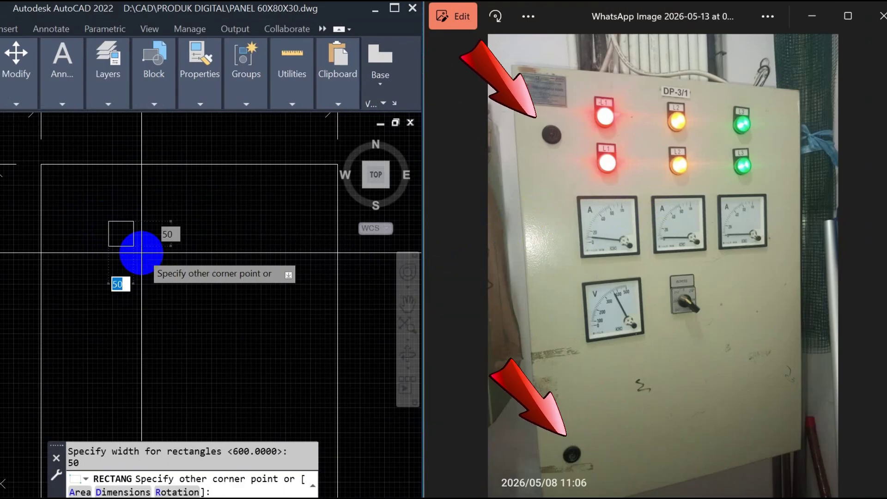
{"action": "left_click", "coordinate": [142, 254]}
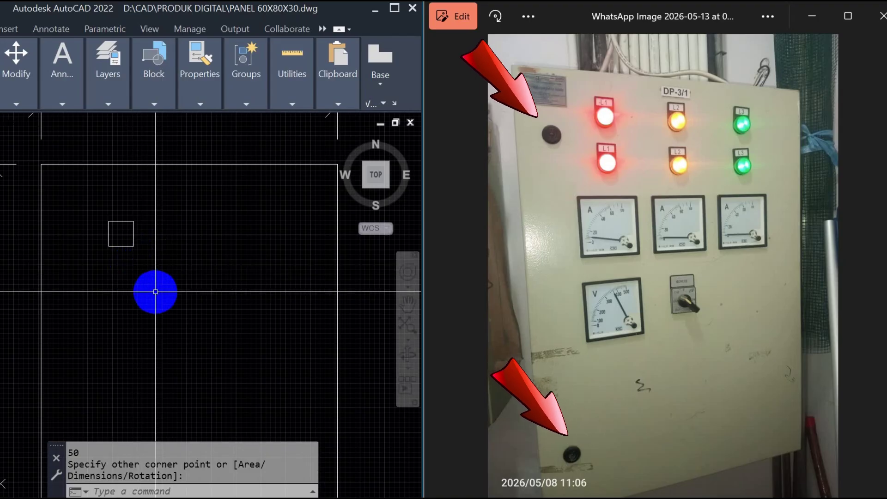
Scale the small square by a factor of 2 about the midpoint of its lower edge
{"action": "type", "text": "sc"}
{"action": "key", "text": "Return"}
{"action": "left_click", "coordinate": [144, 237]}
{"action": "left_click", "coordinate": [122, 253]}
{"action": "key", "text": "Return"}
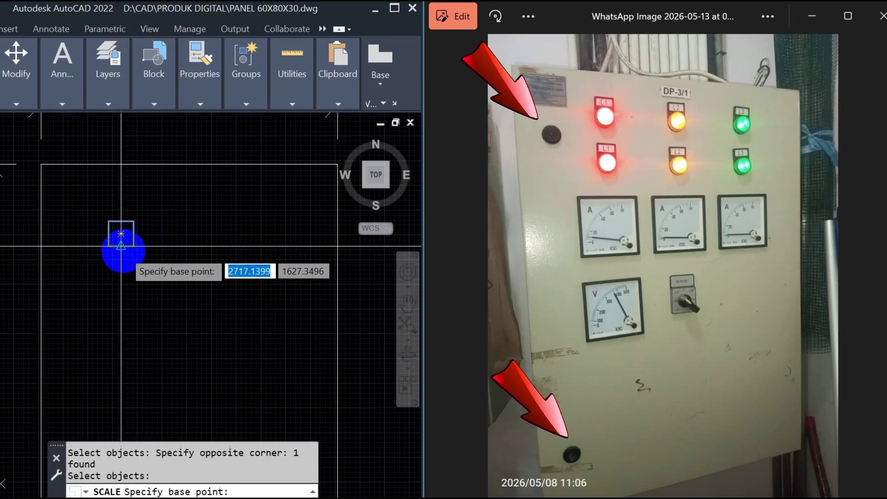
{"action": "left_click", "coordinate": [122, 247]}
{"action": "key", "text": "Return"}
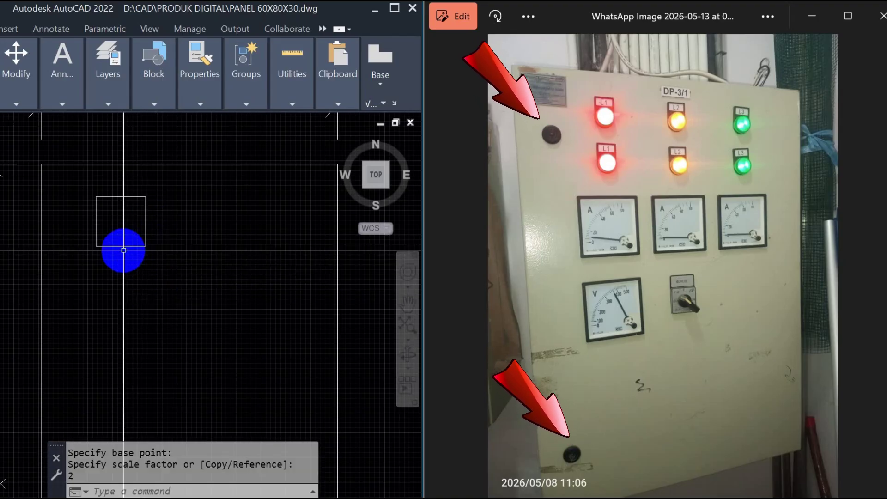
Move the small square further down inside the panel outline, near the panel's left edge
{"action": "key", "text": "Escape"}
{"action": "type", "text": "m"}
{"action": "key", "text": "Return"}
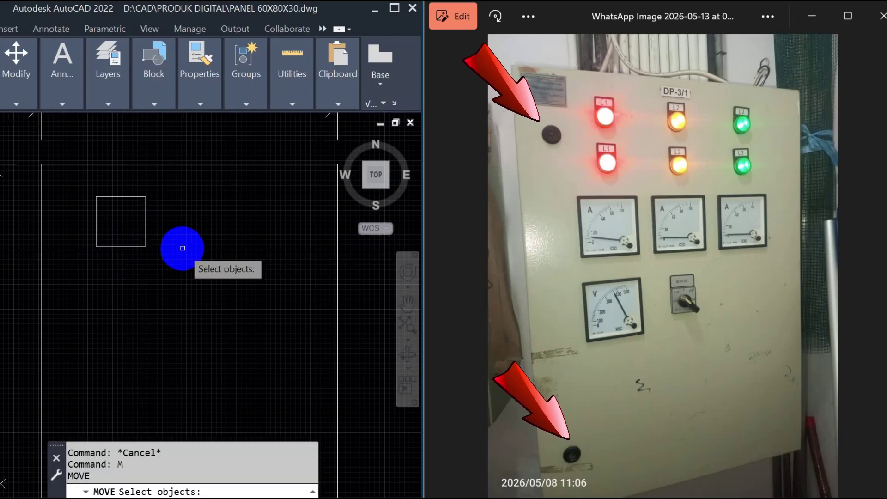
{"action": "left_click", "coordinate": [179, 224]}
{"action": "left_click", "coordinate": [135, 249]}
{"action": "key", "text": "Return"}
{"action": "left_click", "coordinate": [140, 257]}
{"action": "key", "text": "Escape"}
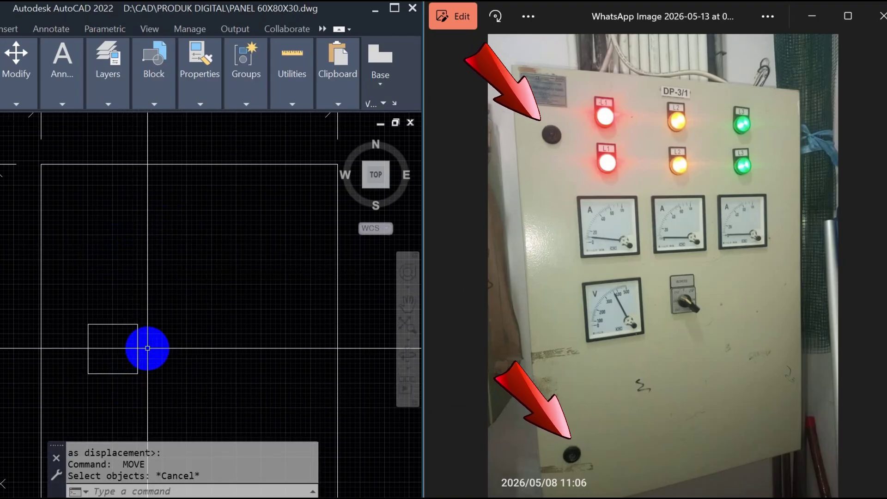
Draw a horizontal line across the panel from its left edge to its right edge, above the small square
{"action": "type", "text": "l"}
{"action": "key", "text": "Return"}
{"action": "left_click", "coordinate": [42, 273]}
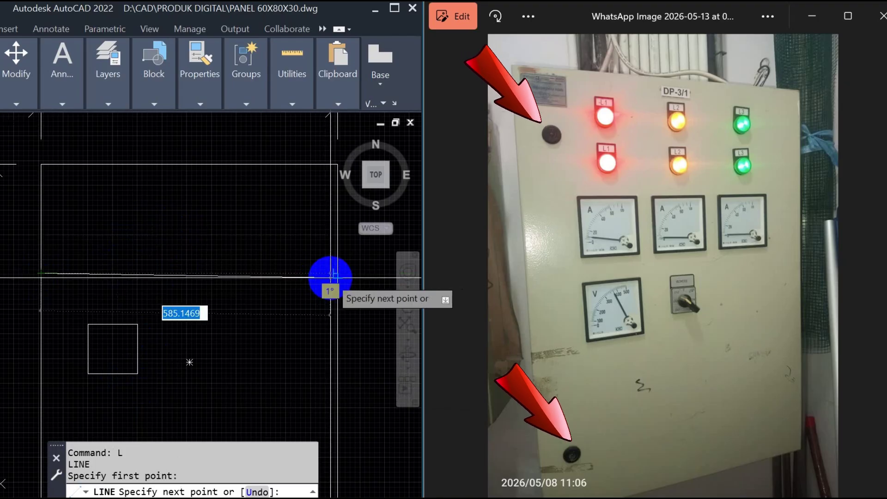
{"action": "left_click", "coordinate": [337, 273]}
{"action": "key", "text": "Escape"}
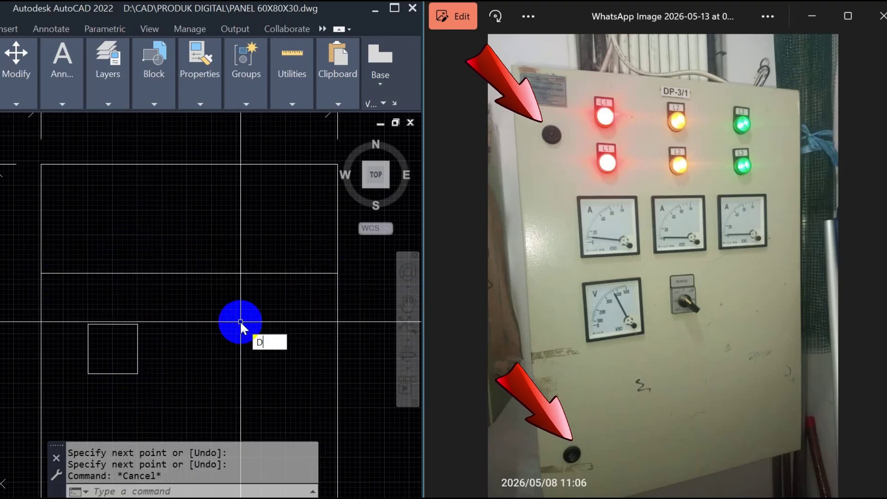
Divide the horizontal line across the panel into 6 equal segments
{"action": "key", "text": "Return"}
{"action": "left_click", "coordinate": [186, 272]}
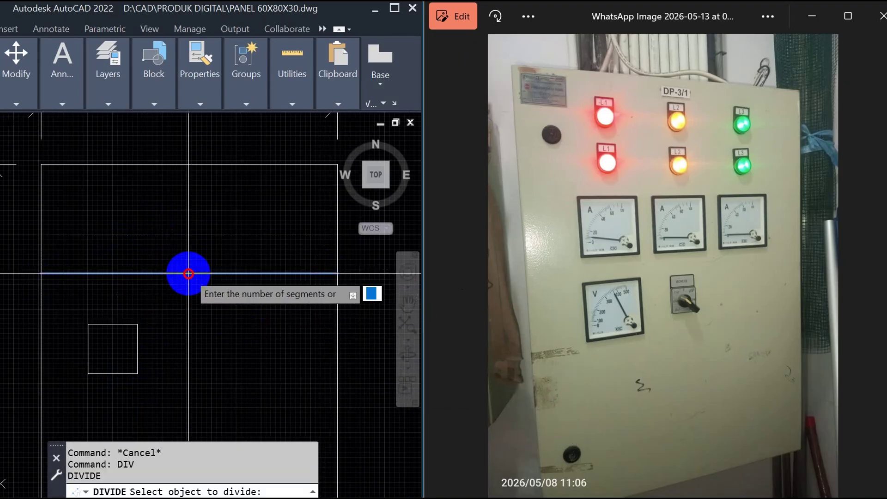
{"action": "type", "text": "6"}
{"action": "key", "text": "Return"}
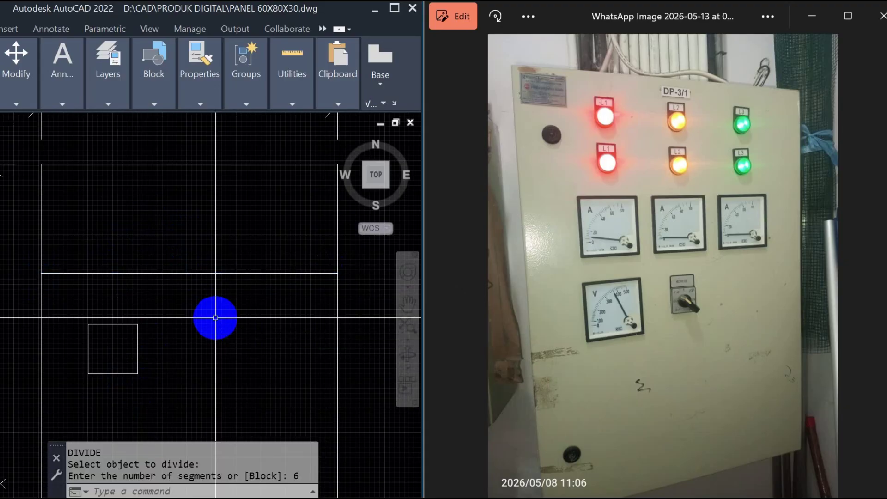
Erase the horizontal line across the panel while keeping its division points
{"action": "scroll", "coordinate": [215, 318], "scroll_direction": "up", "scroll_amount": 2}
{"action": "key", "text": "Escape"}
{"action": "left_click", "coordinate": [354, 249]}
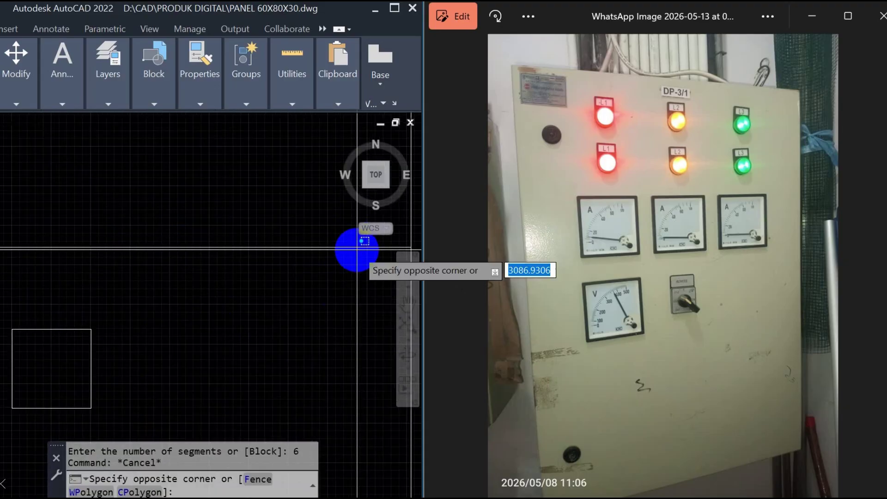
{"action": "key", "text": "Escape"}
{"action": "left_click", "coordinate": [354, 248]}
{"action": "scroll", "coordinate": [247, 323], "scroll_direction": "down", "scroll_amount": 6}
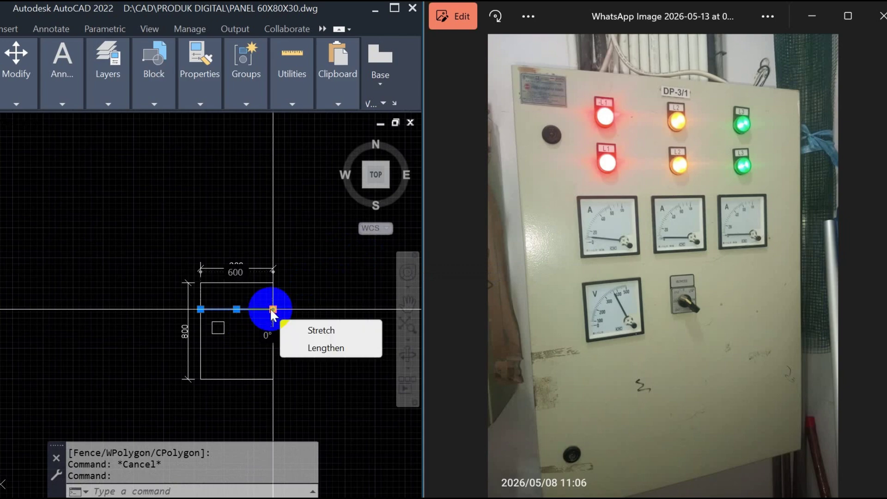
{"action": "type", "text": "e"}
{"action": "key", "text": "Return"}
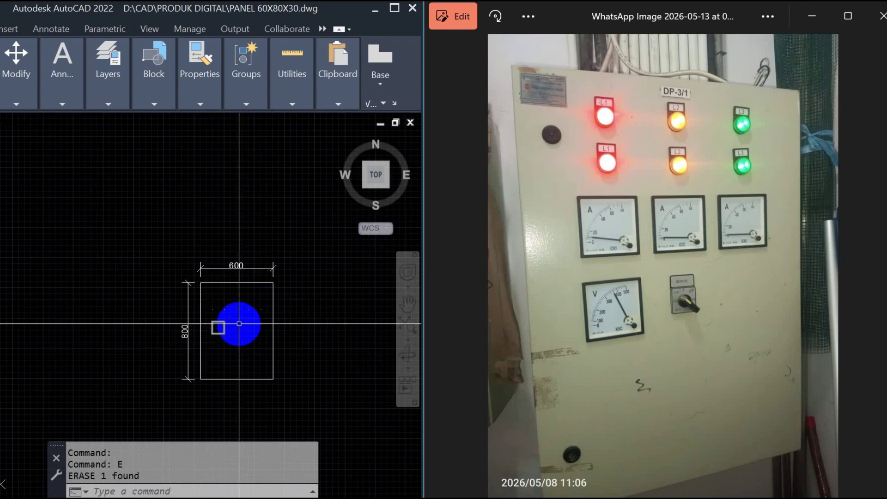
{"action": "key", "text": "Escape"}
{"action": "scroll", "coordinate": [237, 316], "scroll_direction": "up", "scroll_amount": 4}
{"action": "left_click", "coordinate": [272, 247]}
{"action": "left_click", "coordinate": [201, 309]}
{"action": "scroll", "coordinate": [232, 286], "scroll_direction": "down", "scroll_amount": 3}
{"action": "key", "text": "Escape"}
{"action": "key", "text": "Escape"}
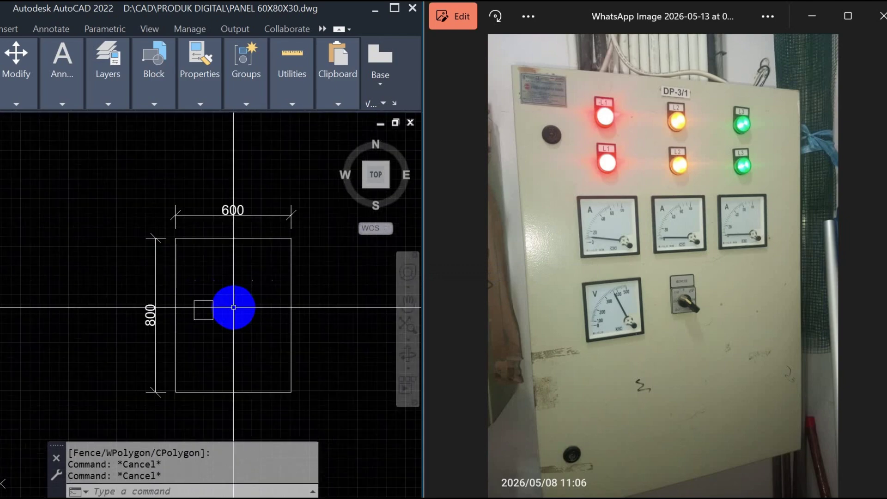
Draw a vertical line straight down from the middle division point of the panel
{"action": "type", "text": "l"}
{"action": "key", "text": "Return"}
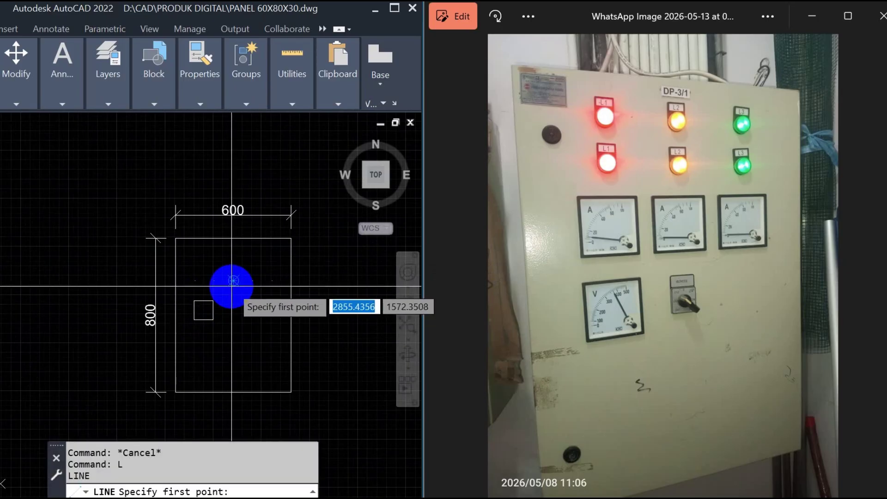
{"action": "left_click", "coordinate": [234, 281]}
{"action": "left_click", "coordinate": [233, 333]}
{"action": "key", "text": "Escape"}
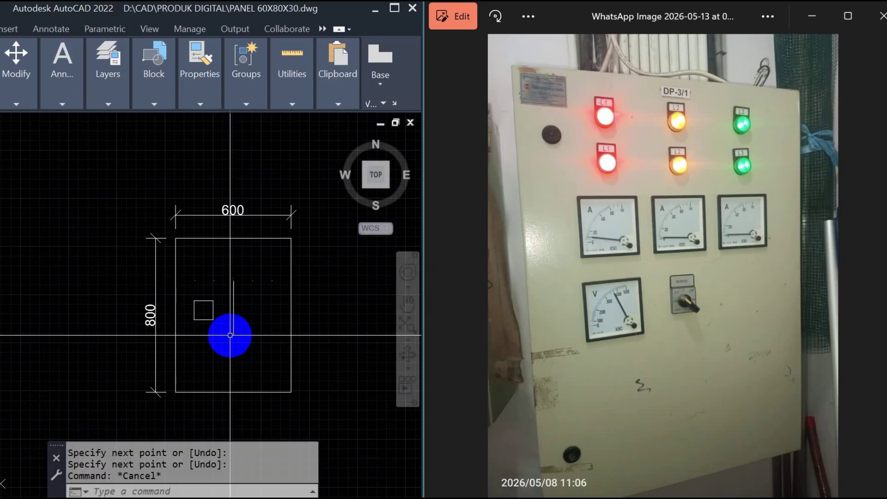
Move the small square by its top edge midpoint onto the vertical centre line, slightly below the division points
{"action": "scroll", "coordinate": [230, 334], "scroll_direction": "up", "scroll_amount": 4}
{"action": "type", "text": "m"}
{"action": "key", "text": "Return"}
{"action": "left_click", "coordinate": [214, 293]}
{"action": "left_click", "coordinate": [178, 291]}
{"action": "key", "text": "Return"}
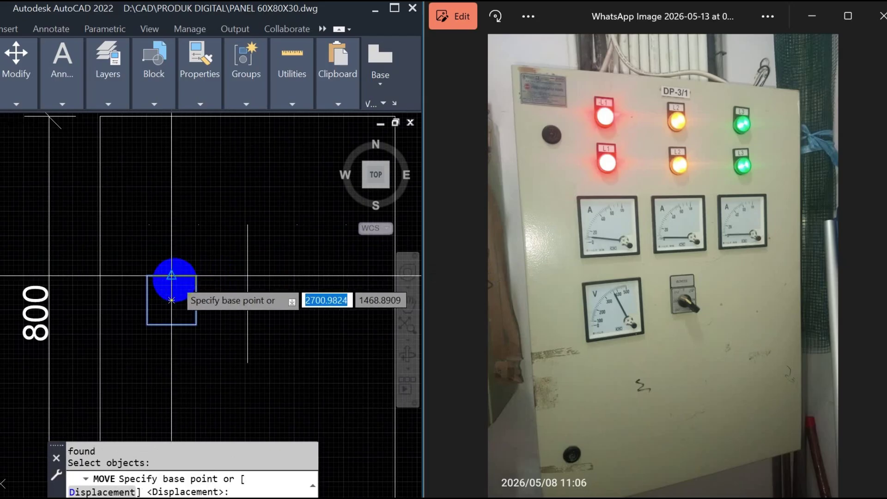
{"action": "left_click", "coordinate": [172, 276]}
{"action": "left_click", "coordinate": [245, 259]}
{"action": "scroll", "coordinate": [231, 259], "scroll_direction": "down", "scroll_amount": 4}
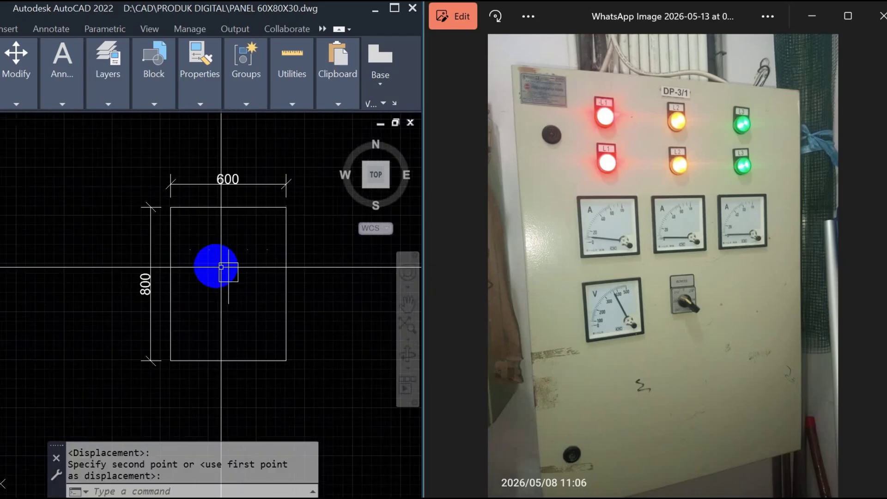
{"action": "key", "text": "Return"}
{"action": "key", "text": "Escape"}
Copy the centred square to both sides at a distance of 200, making a row of three squares
{"action": "scroll", "coordinate": [251, 283], "scroll_direction": "up", "scroll_amount": 2}
{"action": "type", "text": "ct o"}
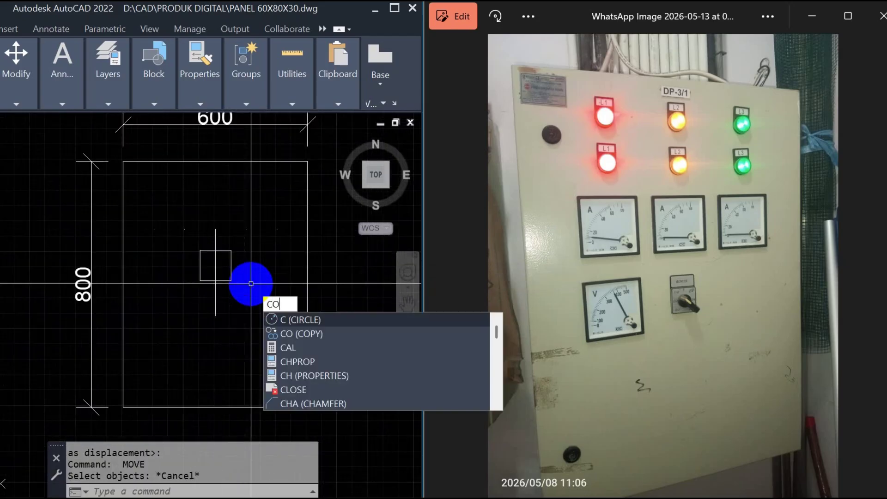
{"action": "key", "text": "Return"}
{"action": "scroll", "coordinate": [252, 264], "scroll_direction": "up", "scroll_amount": 3}
{"action": "left_click", "coordinate": [233, 264]}
{"action": "left_click", "coordinate": [188, 277]}
{"action": "scroll", "coordinate": [202, 280], "scroll_direction": "down", "scroll_amount": 3}
{"action": "key", "text": "Return"}
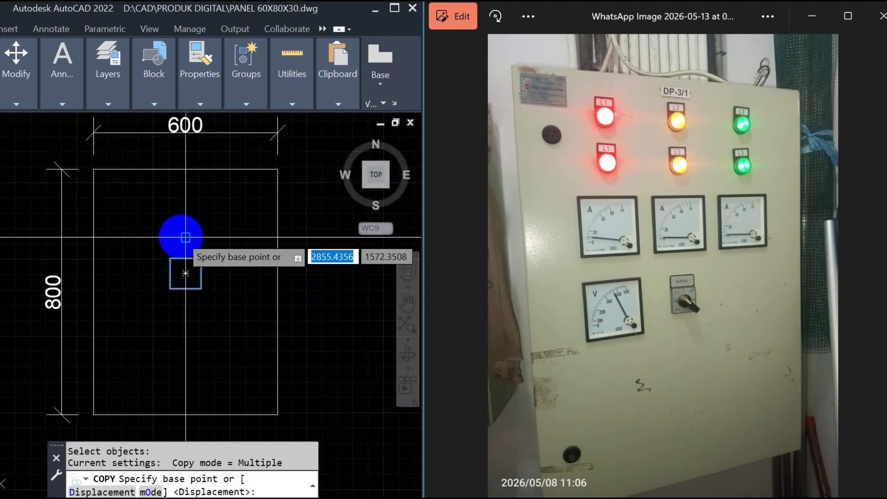
{"action": "left_click", "coordinate": [185, 237]}
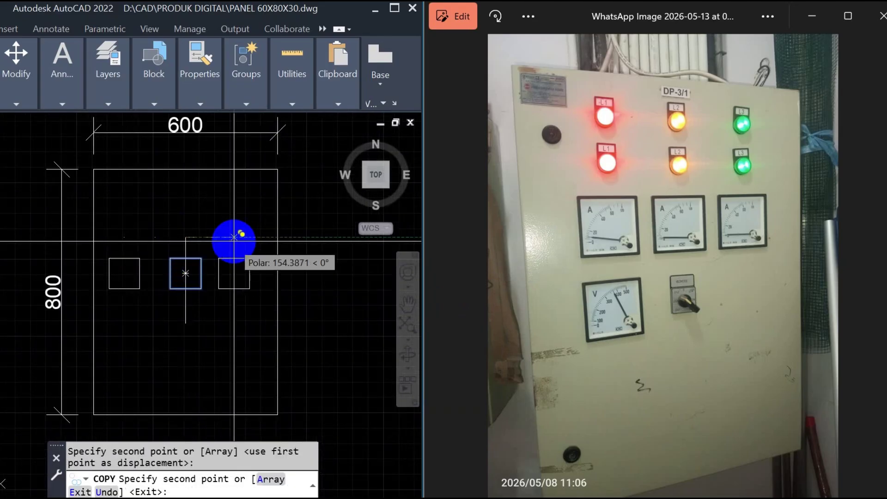
{"action": "type", "text": "200"}
{"action": "key", "text": "Return"}
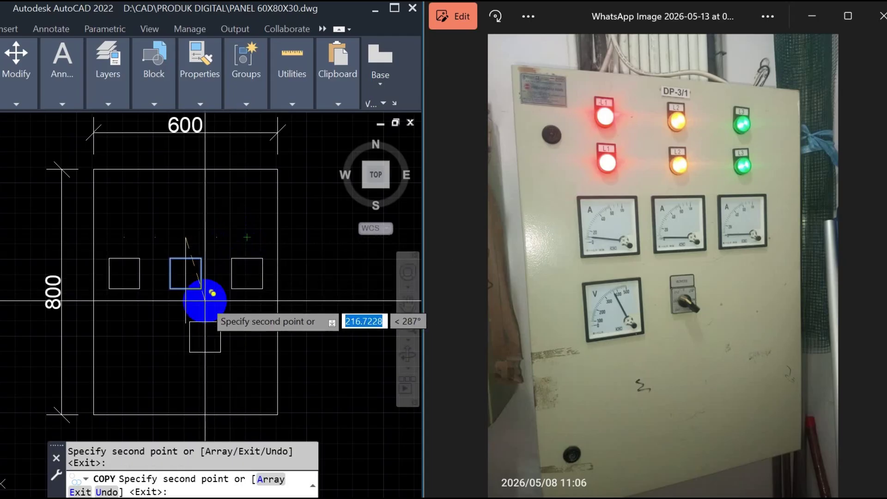
{"action": "key", "text": "Escape"}
{"action": "key", "text": "Escape"}
{"action": "scroll", "coordinate": [194, 260], "scroll_direction": "up", "scroll_amount": 4}
{"action": "scroll", "coordinate": [218, 315], "scroll_direction": "down", "scroll_amount": 6}
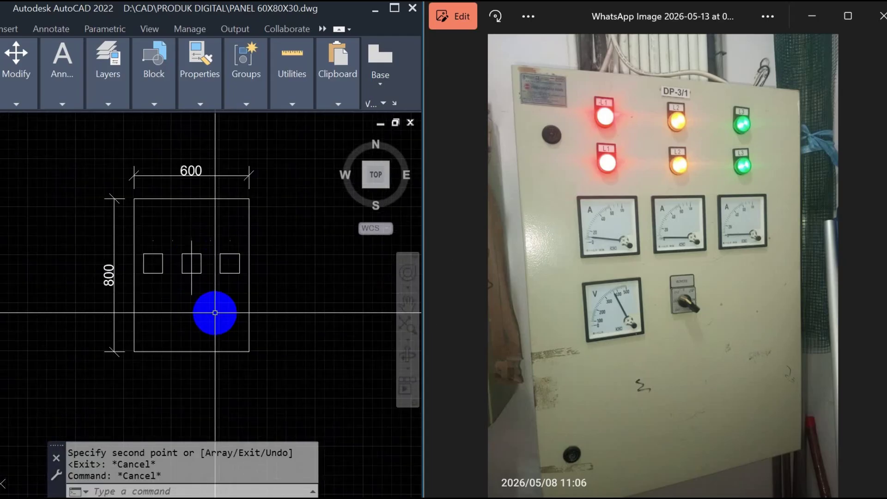
{"action": "type", "text": "ct o"}
{"action": "key", "text": "Return"}
{"action": "scroll", "coordinate": [226, 294], "scroll_direction": "up", "scroll_amount": 4}
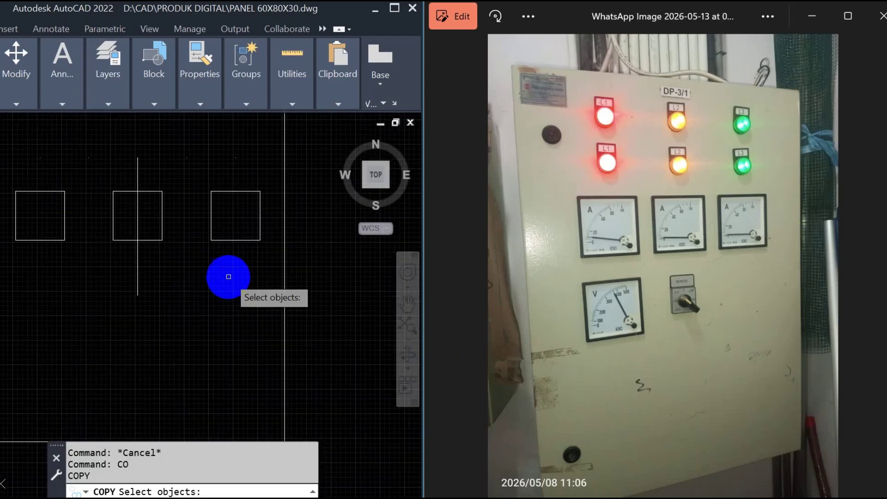
{"action": "left_click", "coordinate": [223, 222]}
{"action": "left_click", "coordinate": [219, 221]}
{"action": "left_click", "coordinate": [220, 222]}
{"action": "left_click", "coordinate": [184, 259]}
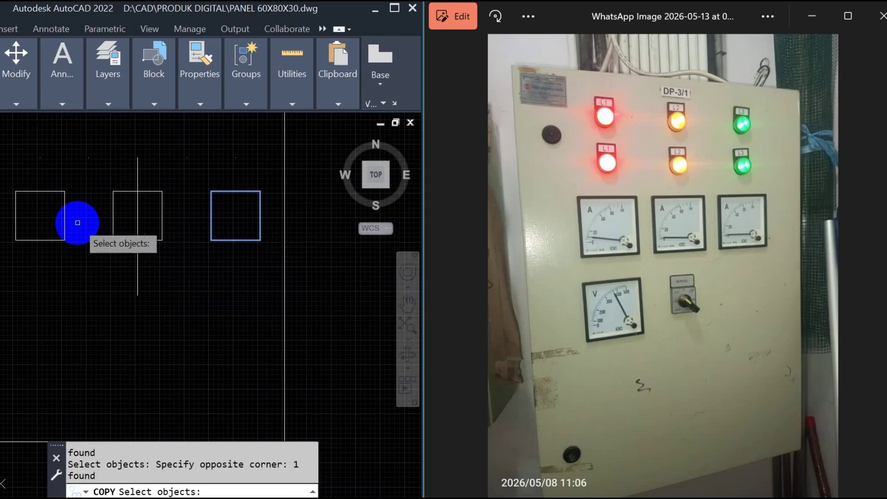
{"action": "key", "text": "Escape"}
Copy the left square of the row straight down by one square height, directly beneath the original
{"action": "key", "text": "Return"}
{"action": "left_click", "coordinate": [78, 217]}
{"action": "left_click", "coordinate": [12, 239]}
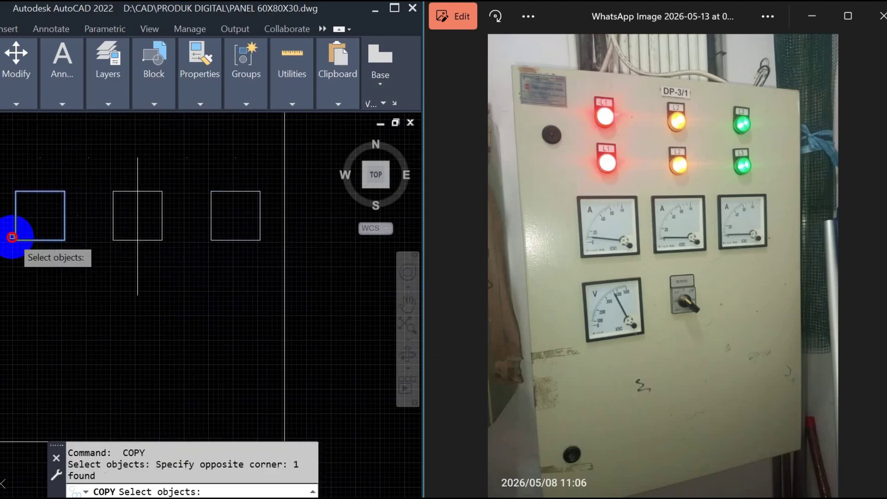
{"action": "key", "text": "Return"}
{"action": "left_click", "coordinate": [113, 191]}
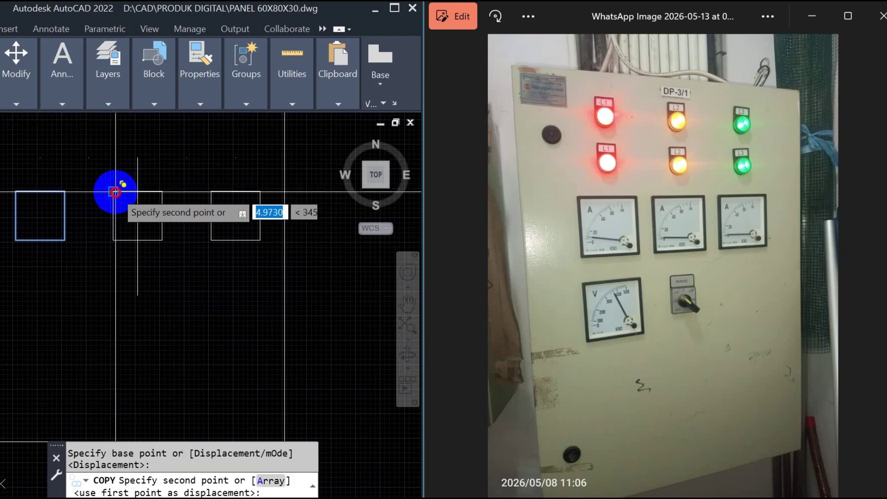
{"action": "left_click", "coordinate": [113, 240]}
{"action": "key", "text": "Escape"}
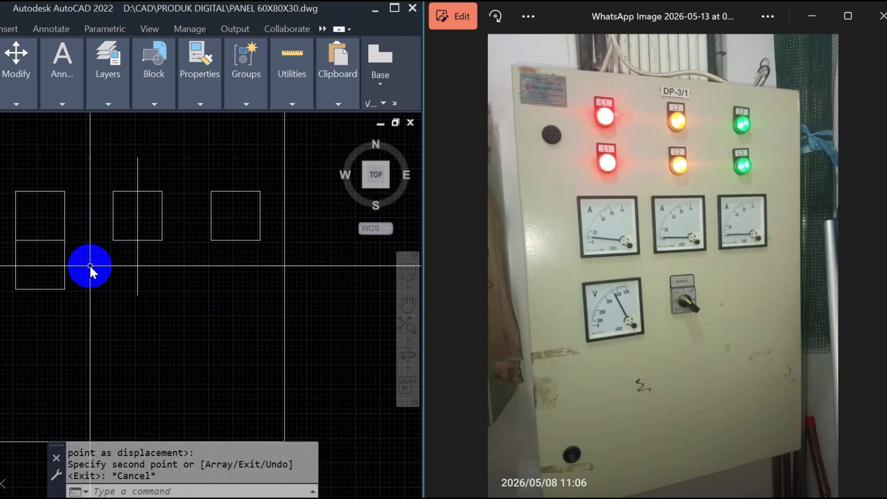
Move the copied square straight down by 100 to leave a gap below the left square
{"action": "type", "text": "m"}
{"action": "key", "text": "Return"}
{"action": "left_click", "coordinate": [88, 262]}
{"action": "left_click", "coordinate": [23, 281]}
{"action": "key", "text": "Return"}
{"action": "left_click", "coordinate": [64, 240]}
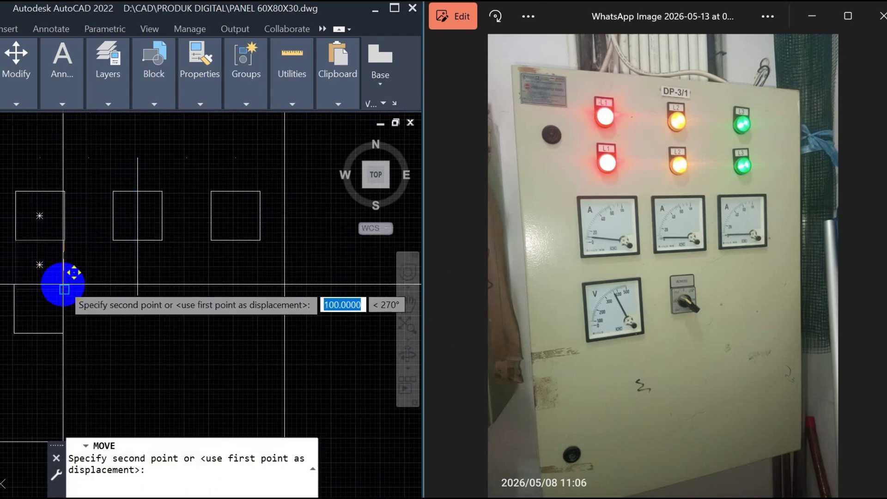
{"action": "left_click", "coordinate": [65, 289]}
{"action": "key", "text": "Escape"}
Move the lower left square straight up by half a square height
{"action": "scroll", "coordinate": [97, 310], "scroll_direction": "down", "scroll_amount": 4}
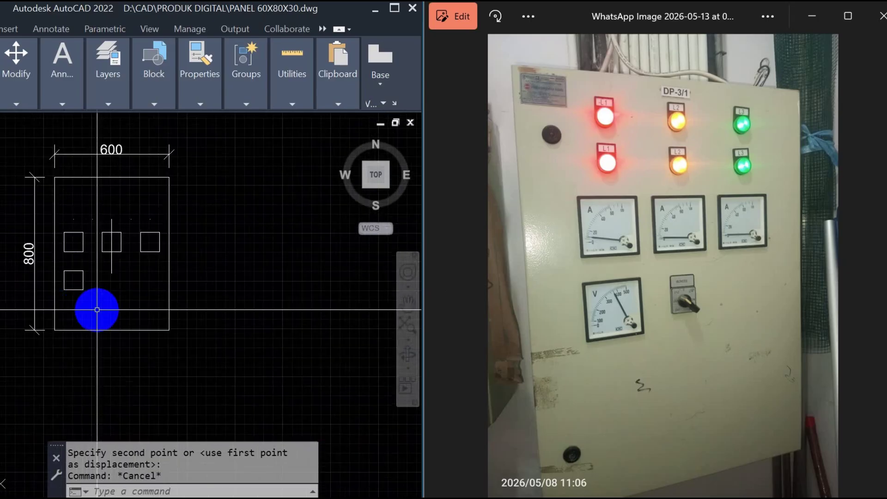
{"action": "scroll", "coordinate": [96, 307], "scroll_direction": "up", "scroll_amount": 4}
{"action": "key", "text": "Escape"}
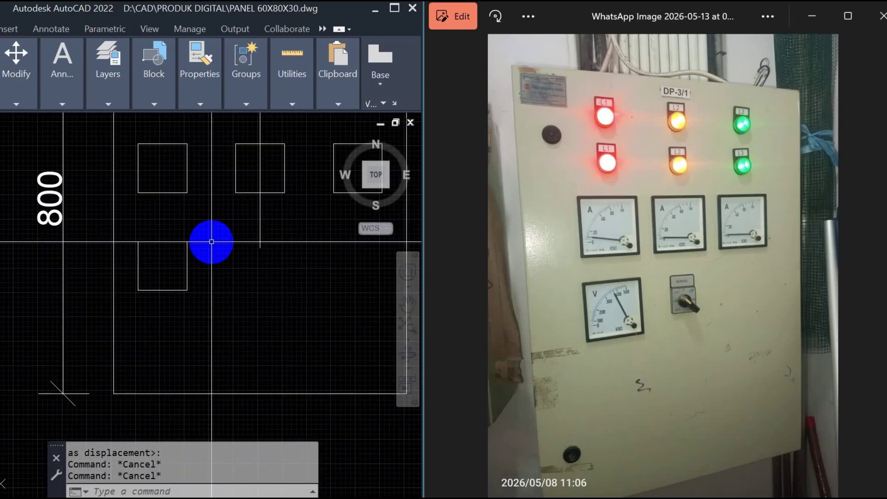
{"action": "type", "text": "m"}
{"action": "key", "text": "Return"}
{"action": "left_click", "coordinate": [202, 266]}
{"action": "left_click", "coordinate": [175, 240]}
{"action": "key", "text": "Return"}
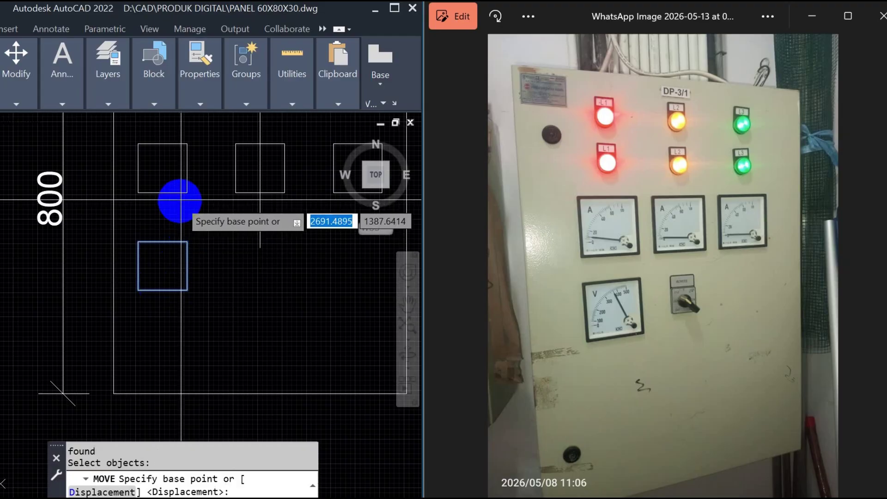
{"action": "left_click", "coordinate": [187, 193]}
{"action": "left_click", "coordinate": [185, 168]}
{"action": "key", "text": "Escape"}
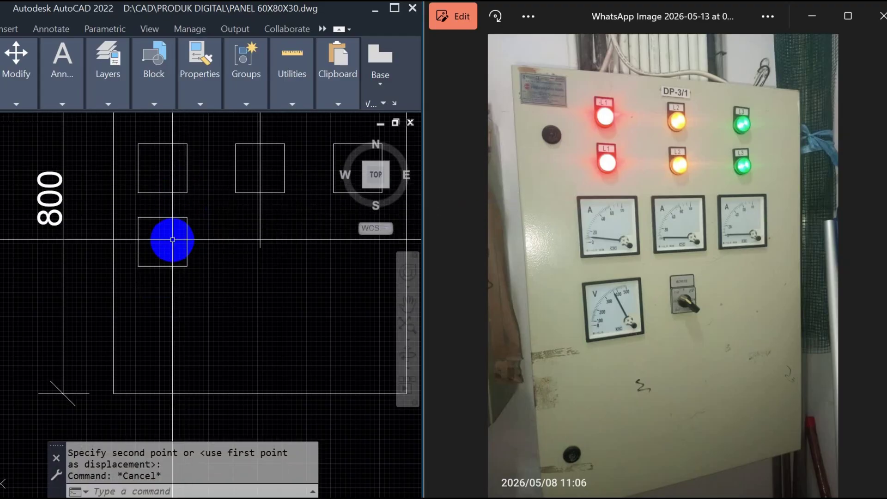
Erase the vertical centre line running through the middle square
{"action": "scroll", "coordinate": [174, 237], "scroll_direction": "down", "scroll_amount": 2}
{"action": "key", "text": "Escape"}
{"action": "middle_click_drag", "start_coordinate": [197, 277], "coordinate": [166, 295]}
{"action": "key", "text": "Escape"}
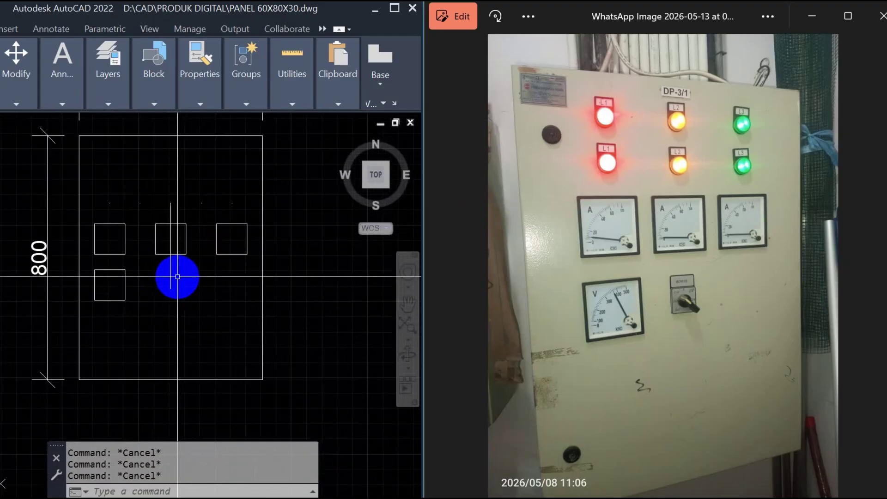
{"action": "left_click", "coordinate": [177, 276]}
{"action": "left_click", "coordinate": [160, 285]}
{"action": "type", "text": "e"}
{"action": "key", "text": "Return"}
{"action": "key", "text": "Escape"}
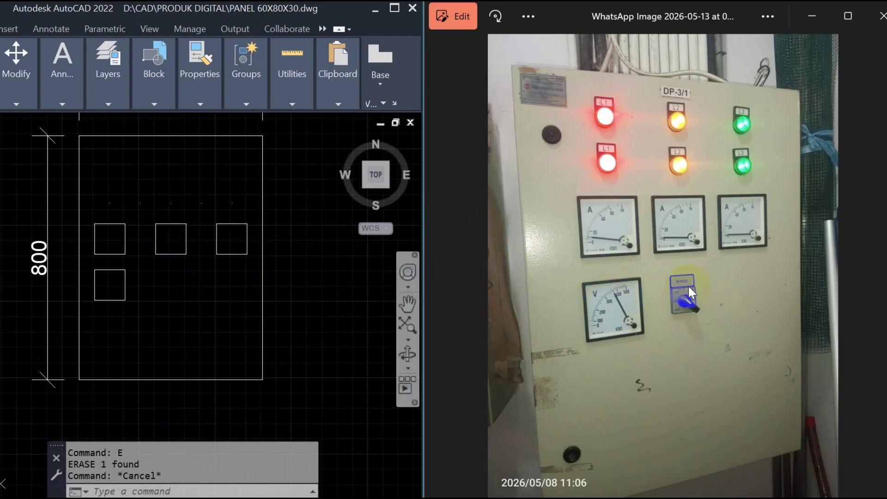
Examine the voltmeter selector switch in the reference photo and copy the middle square about 155 below itself to represent it
{"action": "scroll", "coordinate": [688, 284], "scroll_direction": "up", "scroll_amount": 6}
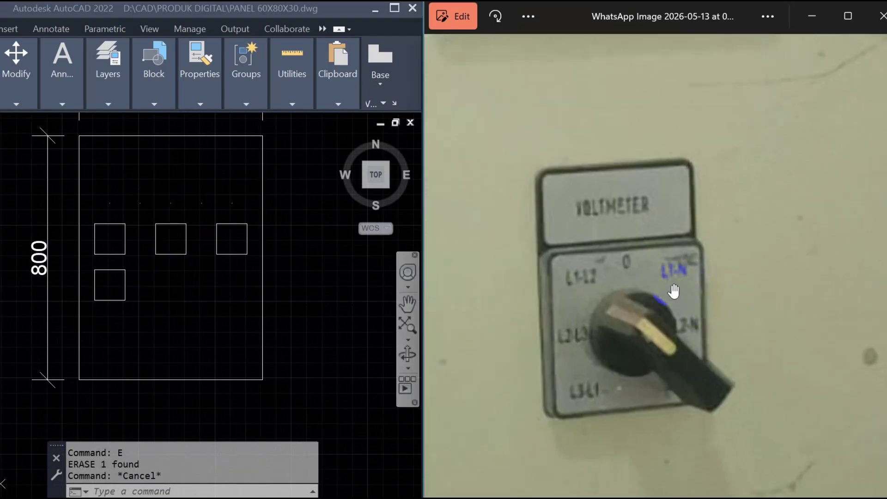
{"action": "scroll", "coordinate": [658, 272], "scroll_direction": "up", "scroll_amount": 2}
{"action": "left_click_drag", "start_coordinate": [658, 272], "coordinate": [643, 237]}
{"action": "left_click", "coordinate": [185, 274]}
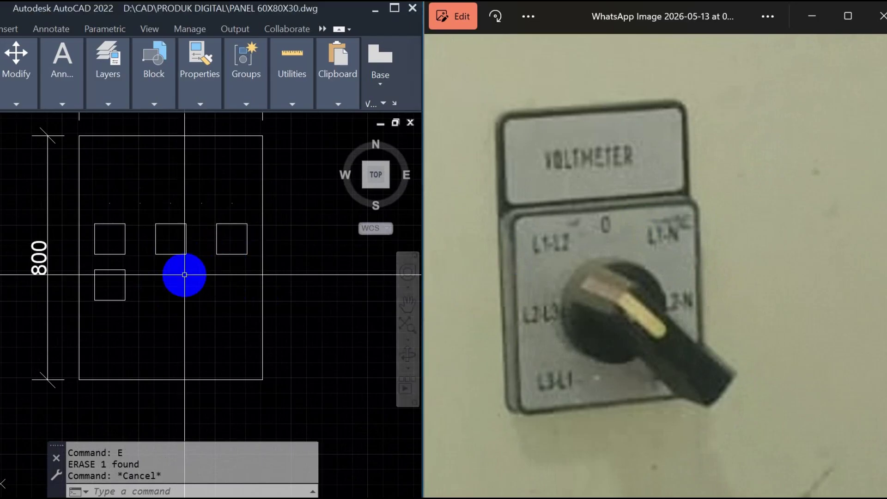
{"action": "type", "text": "co"}
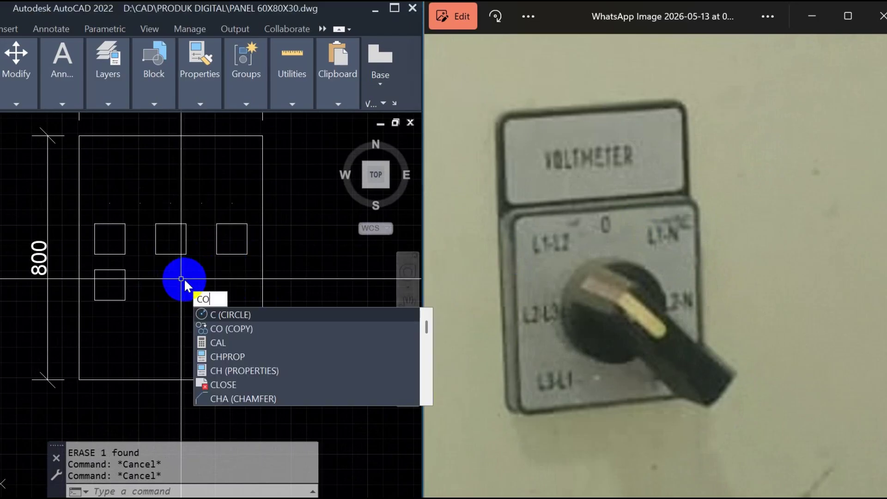
{"action": "key", "text": "Return"}
{"action": "scroll", "coordinate": [185, 259], "scroll_direction": "up", "scroll_amount": 3}
{"action": "left_click", "coordinate": [213, 240]}
{"action": "left_click", "coordinate": [169, 278]}
{"action": "key", "text": "Return"}
{"action": "left_click", "coordinate": [170, 278]}
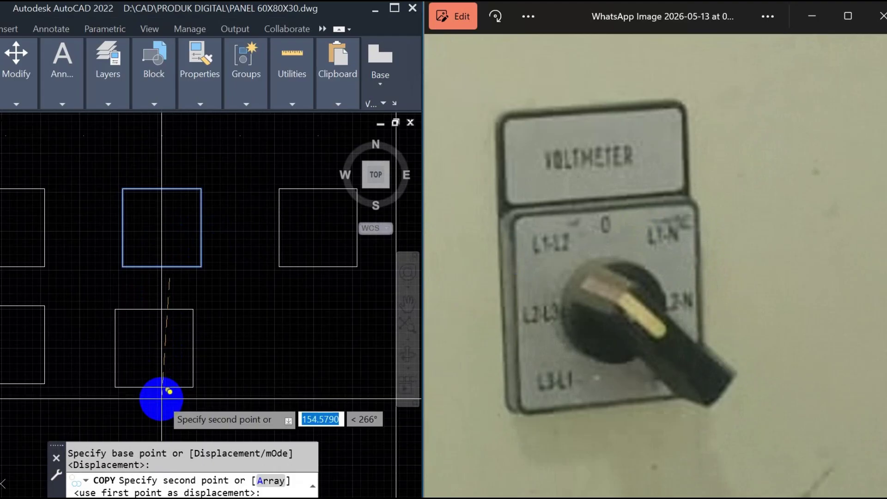
{"action": "left_click", "coordinate": [161, 398]}
{"action": "key", "text": "Escape"}
Draw a horizontal guide line from the lower left square's top edge past the lower middle square
{"action": "type", "text": "L"}
{"action": "key", "text": "Return"}
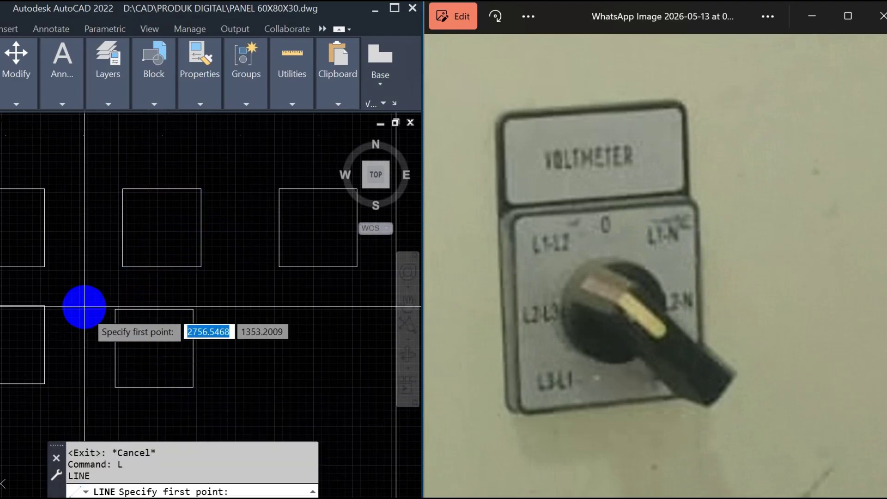
{"action": "left_click", "coordinate": [54, 306]}
{"action": "left_click", "coordinate": [229, 306]}
{"action": "key", "text": "Escape"}
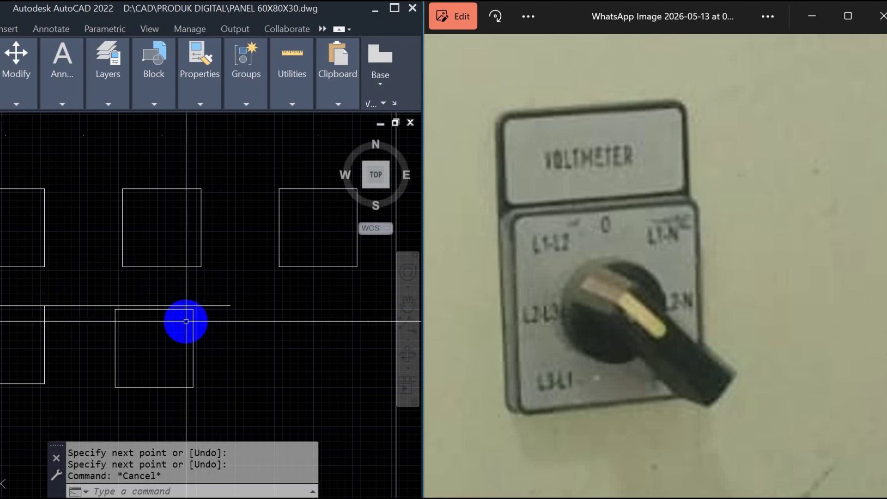
Try to move the lower middle square by its top edge midpoint onto the horizontal guide line
{"action": "type", "text": "M"}
{"action": "key", "text": "Return"}
{"action": "left_click", "coordinate": [214, 317]}
{"action": "left_click", "coordinate": [155, 317]}
{"action": "key", "text": "Return"}
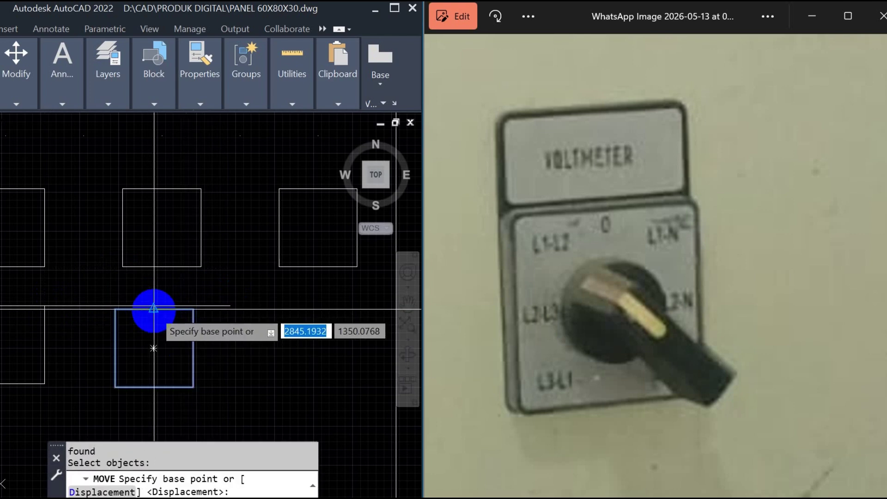
{"action": "left_click", "coordinate": [153, 308]}
{"action": "key", "text": "Escape"}
{"action": "scroll", "coordinate": [136, 305], "scroll_direction": "up", "scroll_amount": 5}
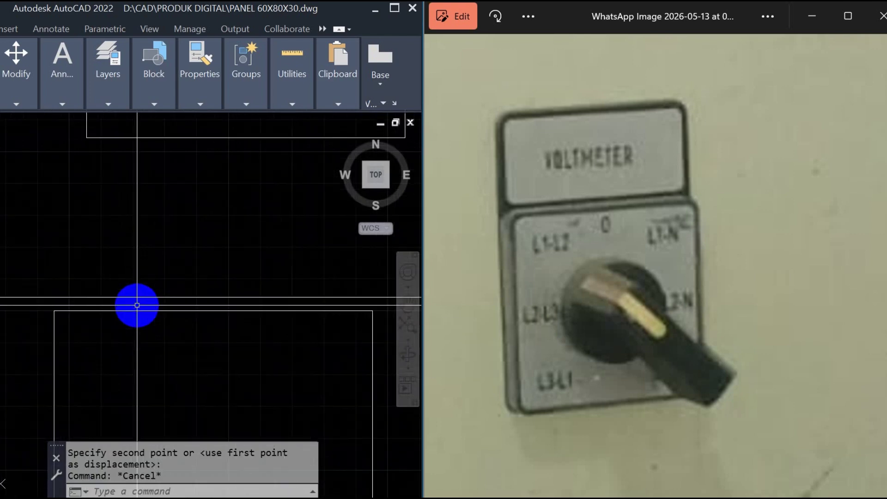
Move the lower middle square straight up by its top edge midpoint until its top edge meets the horizontal guide line
{"action": "scroll", "coordinate": [136, 305], "scroll_direction": "down", "scroll_amount": 4}
{"action": "type", "text": "M"}
{"action": "key", "text": "Return"}
{"action": "scroll", "coordinate": [175, 310], "scroll_direction": "up", "scroll_amount": 2}
{"action": "left_click", "coordinate": [301, 320]}
{"action": "left_click", "coordinate": [236, 330]}
{"action": "key", "text": "Return"}
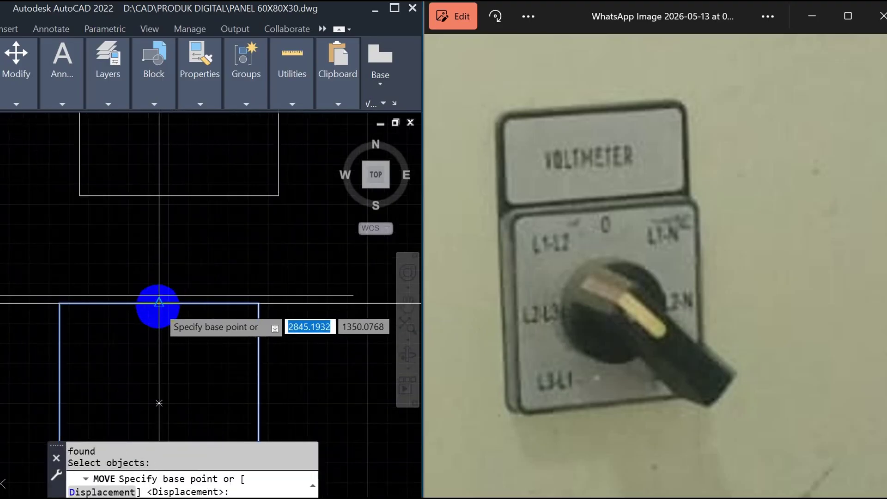
{"action": "left_click", "coordinate": [159, 305]}
{"action": "key", "text": "Escape"}
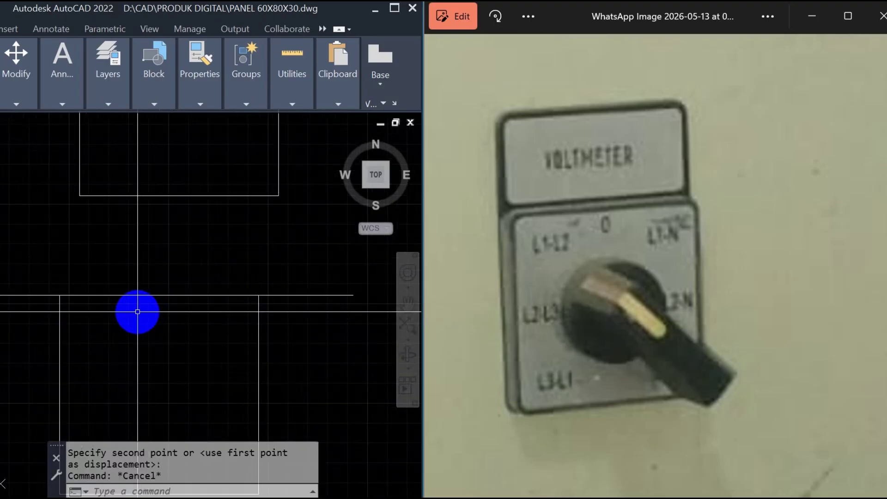
Draw a vertical guide line down from the upper middle square's lower left corner through the lower middle square
{"action": "scroll", "coordinate": [137, 311], "scroll_direction": "down", "scroll_amount": 3}
{"action": "type", "text": "L"}
{"action": "key", "text": "Return"}
{"action": "left_click", "coordinate": [115, 268]}
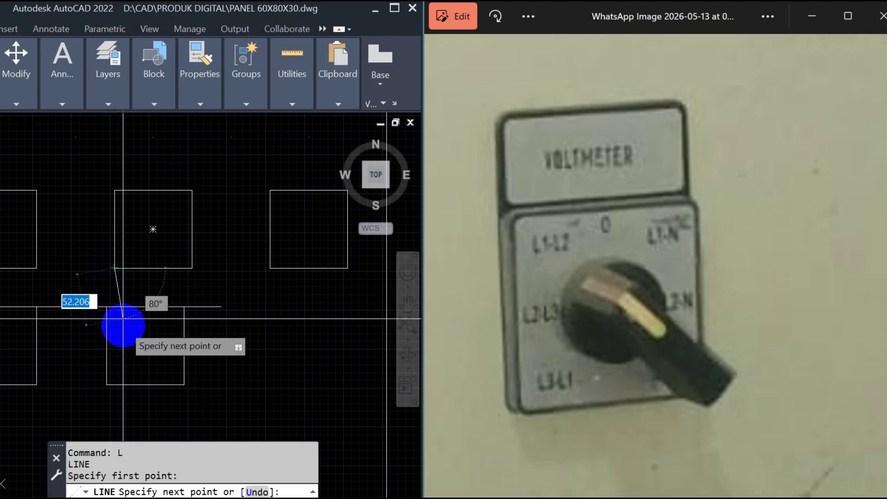
{"action": "key", "text": "Escape"}
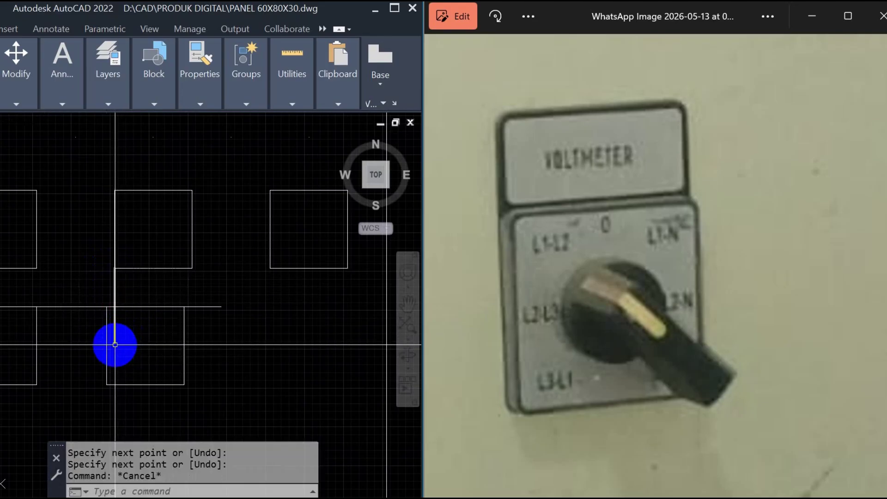
Move the lower middle square horizontally by its upper left corner onto the vertical guide line
{"action": "scroll", "coordinate": [112, 326], "scroll_direction": "up", "scroll_amount": 3}
{"action": "type", "text": "M"}
{"action": "key", "text": "Return"}
{"action": "left_click", "coordinate": [109, 327]}
{"action": "left_click", "coordinate": [71, 341]}
{"action": "key", "text": "Return"}
{"action": "left_click", "coordinate": [99, 277]}
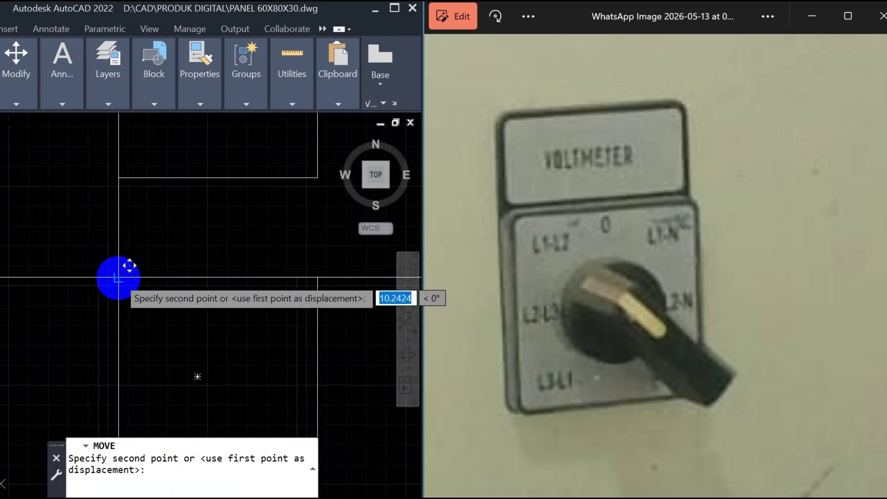
{"action": "scroll", "coordinate": [117, 278], "scroll_direction": "down", "scroll_amount": 3}
{"action": "key", "text": "Escape"}
Erase the horizontal and vertical guide lines, keeping the lower middle square
{"action": "left_click", "coordinate": [79, 278]}
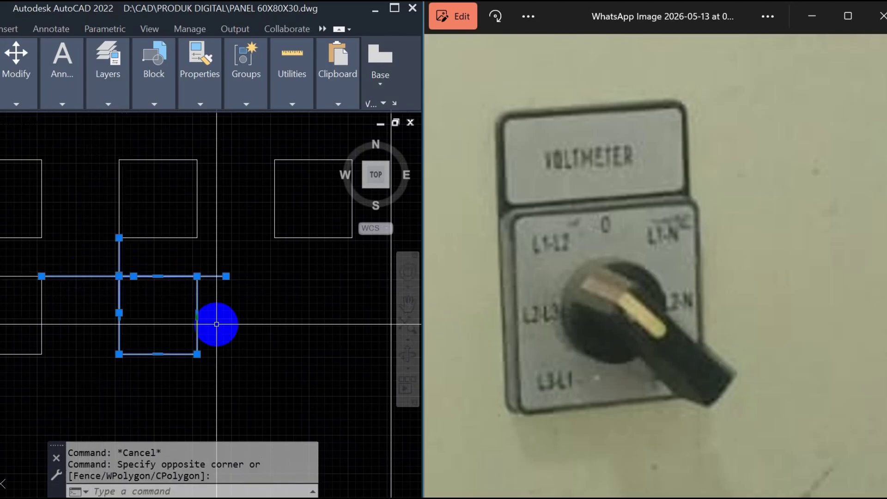
{"action": "left_click", "coordinate": [238, 318], "text": "shift"}
{"action": "left_click", "coordinate": [147, 344], "text": "shift"}
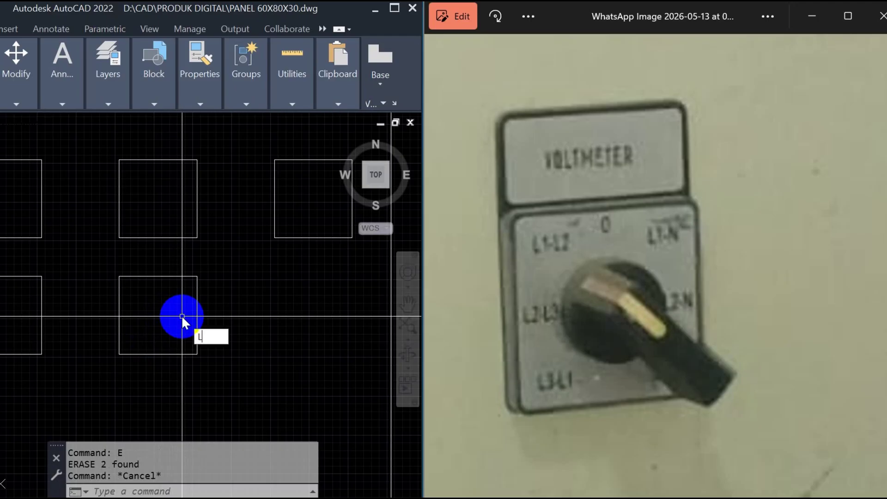
Draw a horizontal line across the full width of the lower middle square, about 61 above its bottom edge
{"action": "key", "text": "Return"}
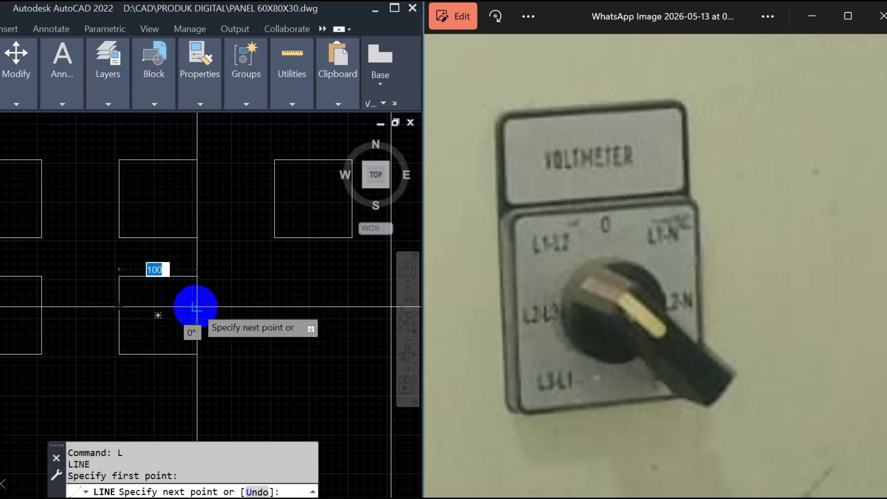
{"action": "left_click", "coordinate": [196, 307]}
{"action": "key", "text": "Escape"}
{"action": "key", "text": "Return"}
{"action": "key", "text": "Escape"}
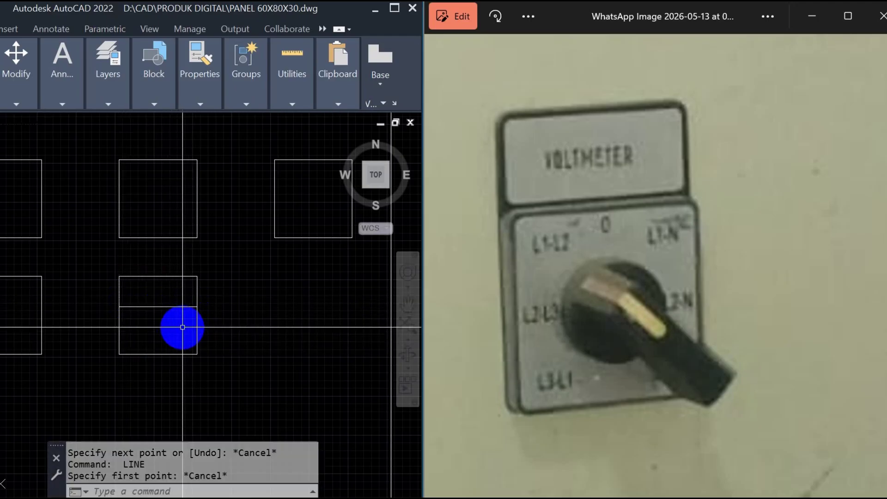
Draw a vertical line about 61 long from the horizontal line's midpoint down to the lower middle square's bottom edge
{"action": "type", "text": "l"}
{"action": "key", "text": "Return"}
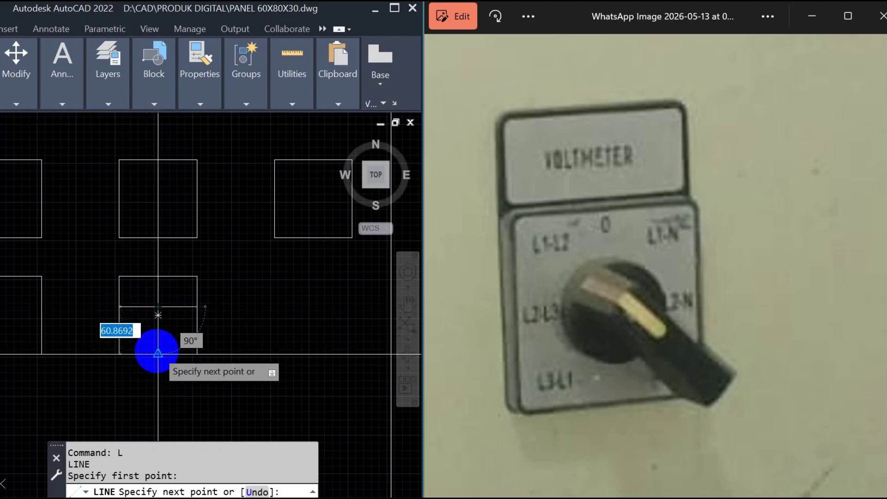
{"action": "left_click", "coordinate": [147, 352]}
{"action": "key", "text": "Escape"}
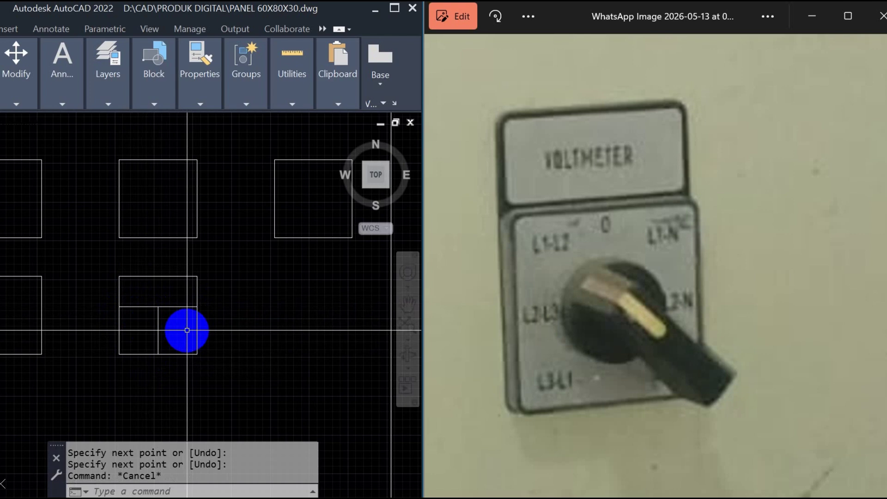
Draw a circle with a radius of about 26 centred on the midpoint of the short vertical line
{"action": "type", "text": "c"}
{"action": "key", "text": "Return"}
{"action": "left_click", "coordinate": [158, 330]}
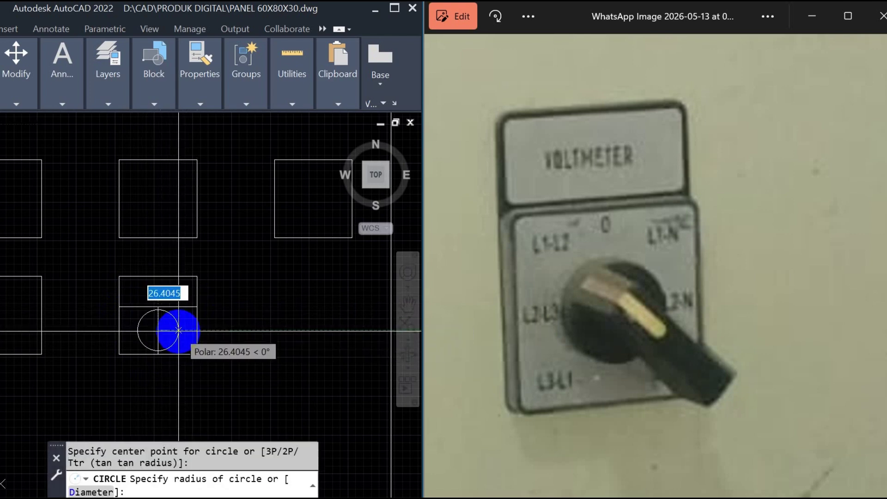
{"action": "key", "text": "Escape"}
Move the circle slightly straight up so it overlaps the horizontal line inside the square
{"action": "type", "text": "m"}
{"action": "key", "text": "Return"}
{"action": "scroll", "coordinate": [166, 316], "scroll_direction": "up", "scroll_amount": 2}
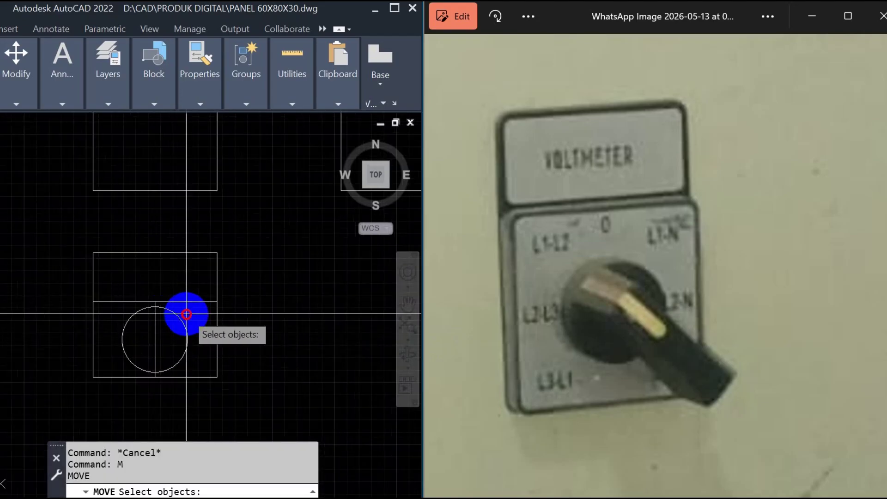
{"action": "key", "text": "Return"}
{"action": "left_click", "coordinate": [279, 347]}
{"action": "left_click", "coordinate": [278, 329]}
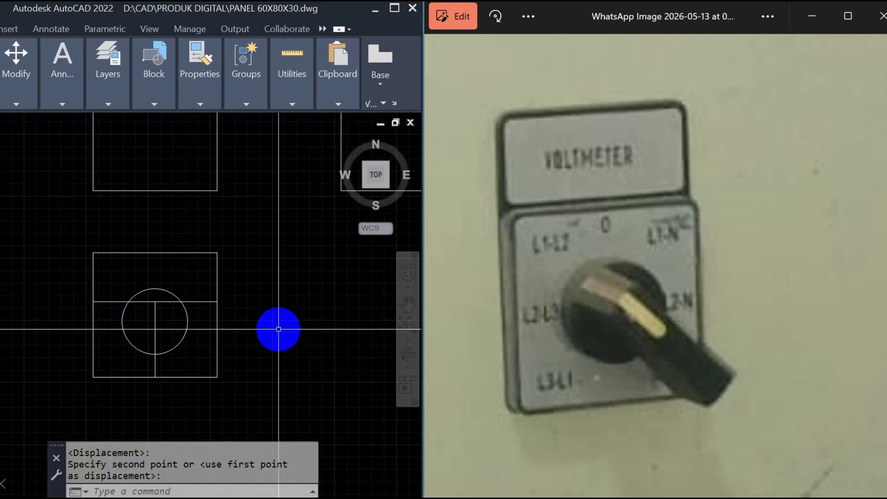
{"action": "key", "text": "Return"}
{"action": "key", "text": "Escape"}
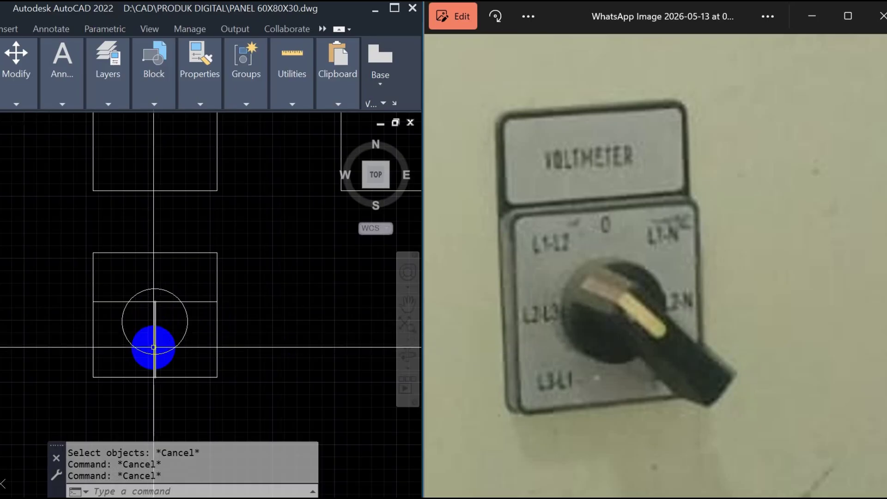
Draw a rectangle about 20 wide and 53 tall downward from the midpoint of the horizontal line
{"action": "scroll", "coordinate": [154, 314], "scroll_direction": "up", "scroll_amount": 2}
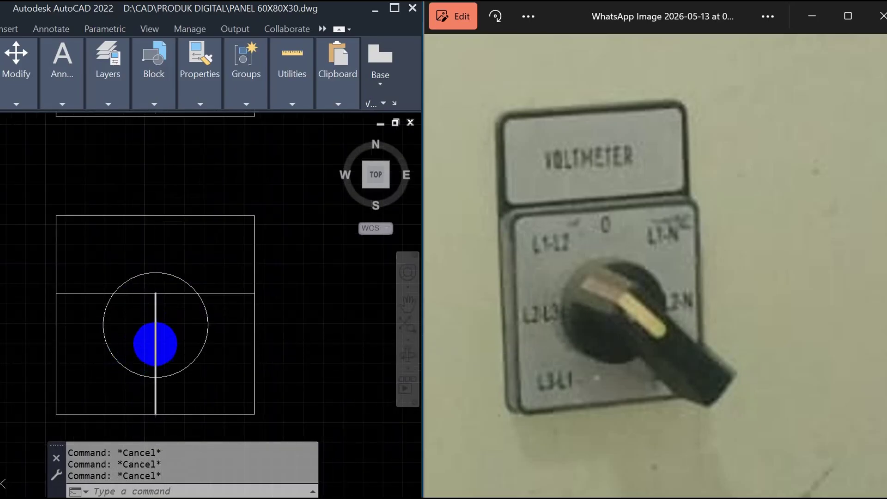
{"action": "type", "text": "rec"}
{"action": "key", "text": "Return"}
{"action": "left_click", "coordinate": [155, 293]}
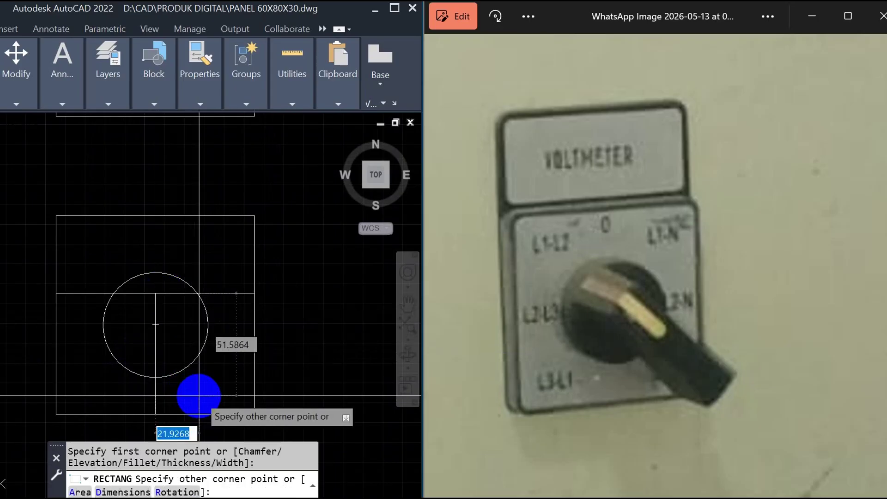
{"action": "left_click", "coordinate": [195, 399]}
{"action": "key", "text": "Escape"}
Move the rectangle so its top edge's midpoint sits on the midpoint of the horizontal line
{"action": "key", "text": "Return"}
{"action": "scroll", "coordinate": [205, 324], "scroll_direction": "up", "scroll_amount": 2}
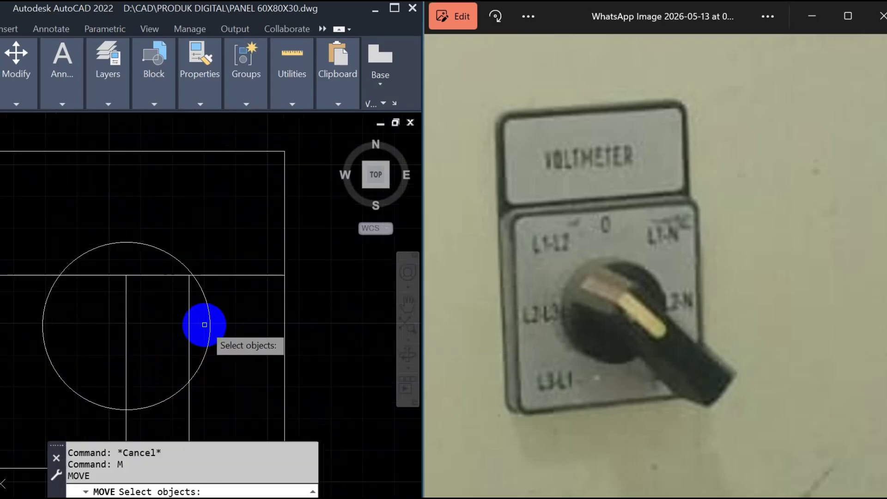
{"action": "left_click", "coordinate": [203, 323]}
{"action": "left_click", "coordinate": [179, 335]}
{"action": "key", "text": "Return"}
{"action": "left_click", "coordinate": [158, 274]}
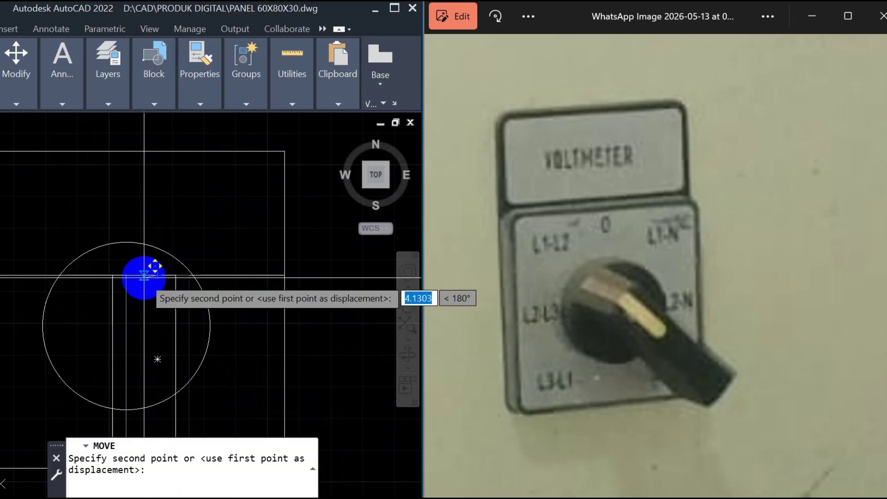
{"action": "left_click", "coordinate": [126, 275]}
{"action": "key", "text": "Return"}
{"action": "scroll", "coordinate": [180, 120], "scroll_direction": "down", "scroll_amount": 2}
{"action": "key", "text": "Escape"}
{"action": "key", "text": "Escape"}
Trim the circle's arc inside the rectangle and the part of the vertical centre line below the rectangle
{"action": "scroll", "coordinate": [158, 305], "scroll_direction": "up", "scroll_amount": 4}
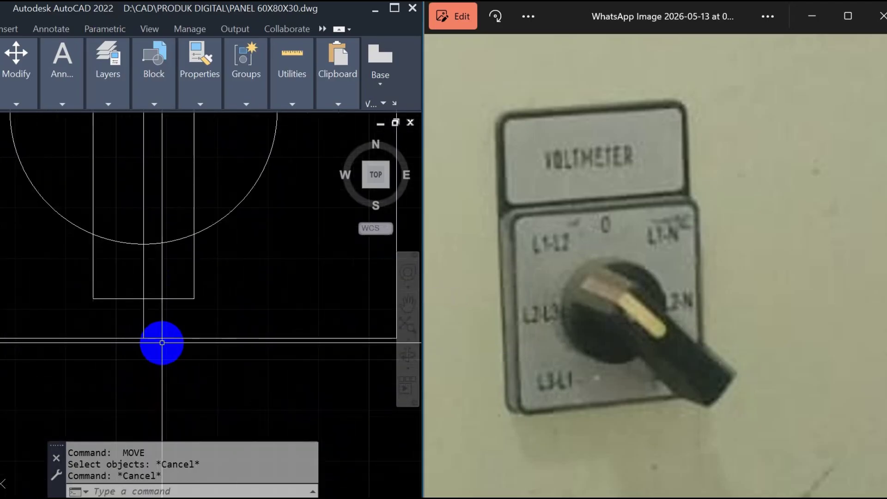
{"action": "type", "text": "TR"}
{"action": "key", "text": "Return"}
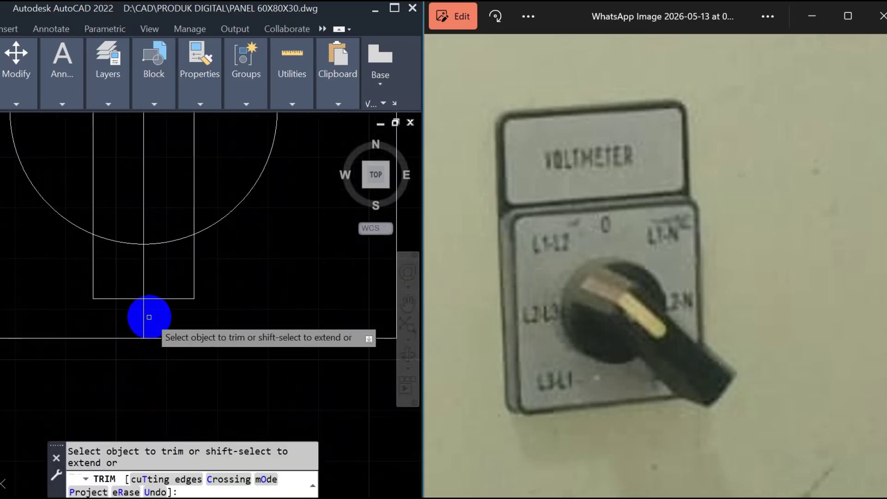
{"action": "scroll", "coordinate": [145, 320], "scroll_direction": "down", "scroll_amount": 3}
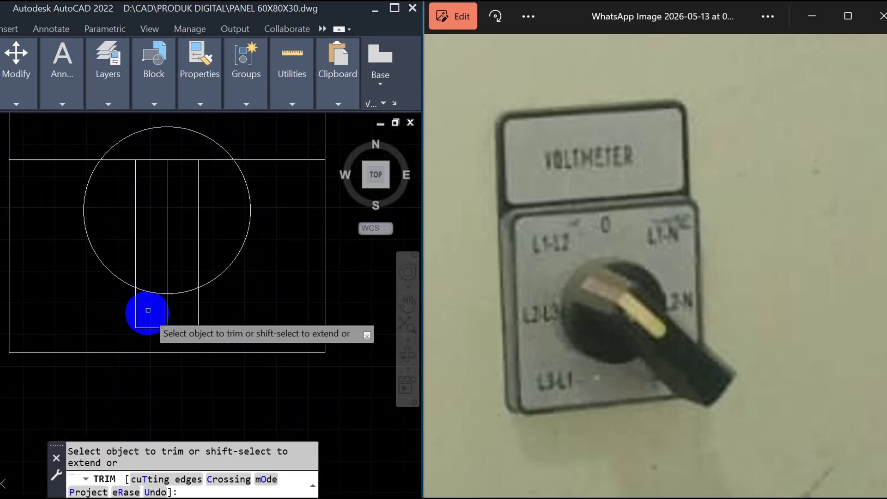
{"action": "left_click", "coordinate": [182, 293]}
{"action": "key", "text": "Escape"}
Erase the remaining vertical centre line inside the rectangle
{"action": "left_click", "coordinate": [181, 276]}
{"action": "left_click", "coordinate": [151, 283]}
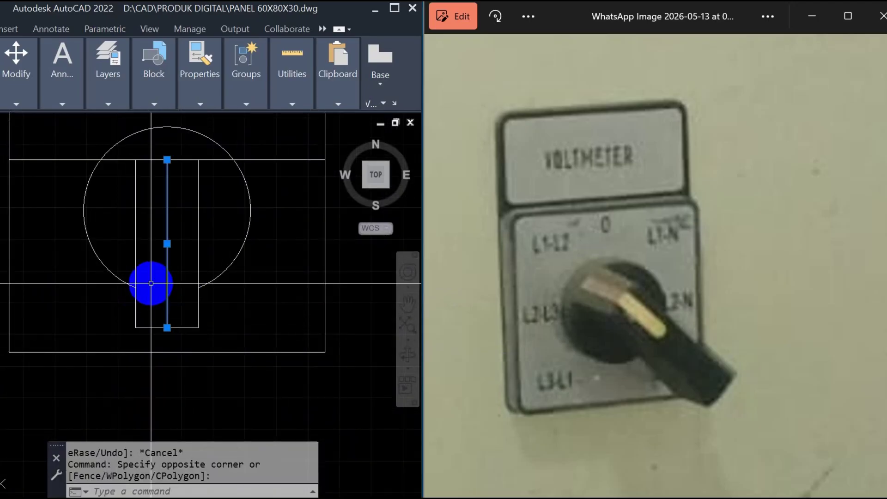
{"action": "type", "text": "E"}
{"action": "key", "text": "Return"}
Draw a narrow rectangle about 3 wide and 32 tall downward from the horizontal line's midpoint inside the wide rectangle
{"action": "scroll", "coordinate": [186, 233], "scroll_direction": "down", "scroll_amount": 4}
{"action": "scroll", "coordinate": [187, 209], "scroll_direction": "up", "scroll_amount": 2}
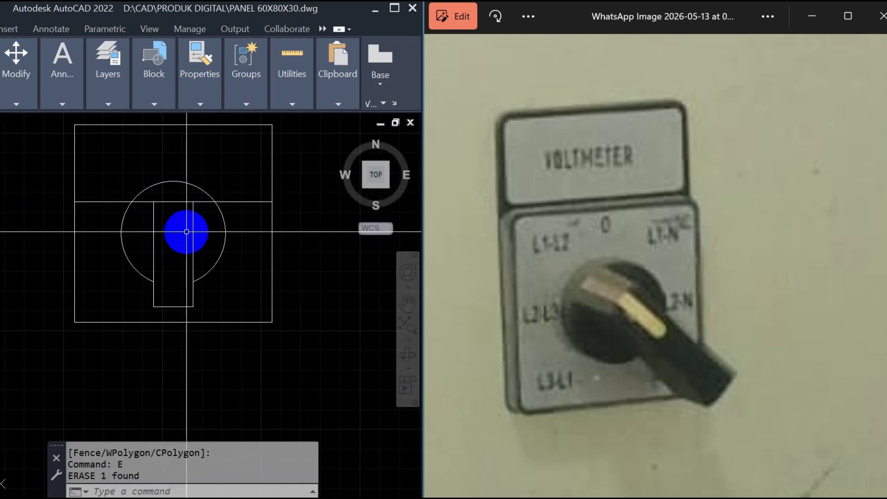
{"action": "type", "text": "REC"}
{"action": "key", "text": "Return"}
{"action": "left_click", "coordinate": [172, 201]}
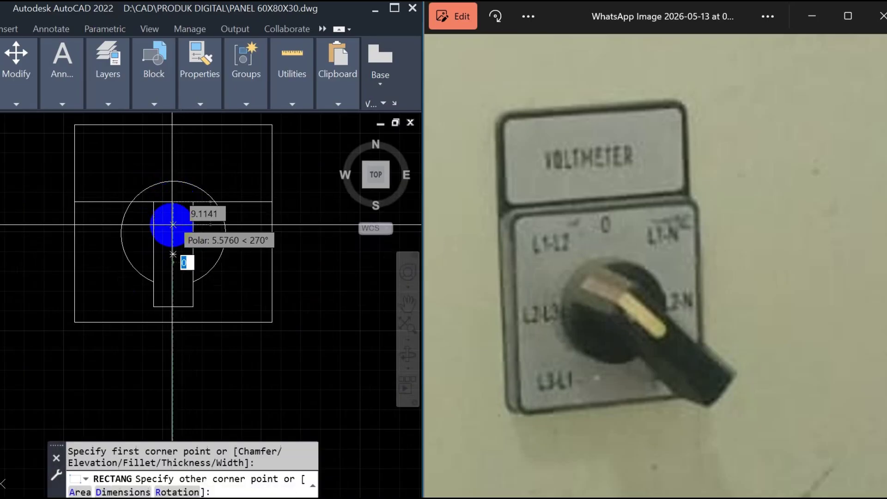
{"action": "scroll", "coordinate": [180, 245], "scroll_direction": "up", "scroll_amount": 4}
{"action": "key", "text": "Escape"}
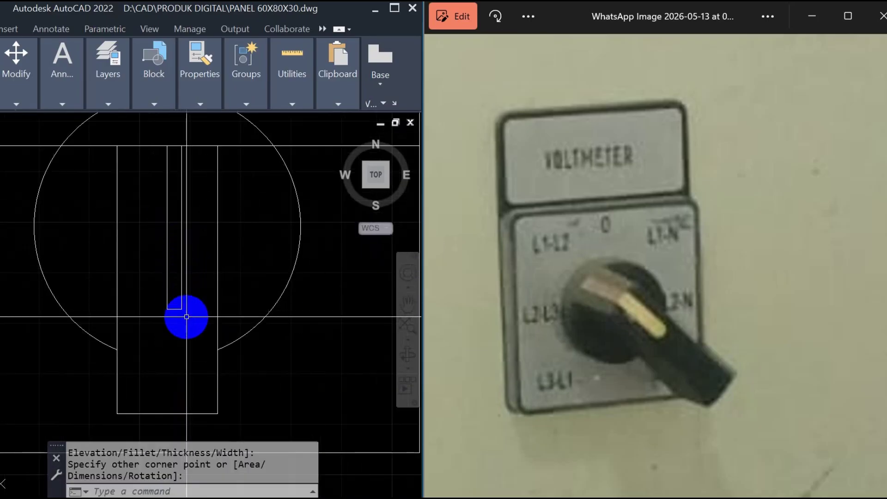
Move the narrow rectangle so its top edge's midpoint sits on the horizontal line's midpoint
{"action": "scroll", "coordinate": [242, 291], "scroll_direction": "down", "scroll_amount": 4}
{"action": "scroll", "coordinate": [215, 225], "scroll_direction": "up", "scroll_amount": 6}
{"action": "type", "text": "M"}
{"action": "key", "text": "Return"}
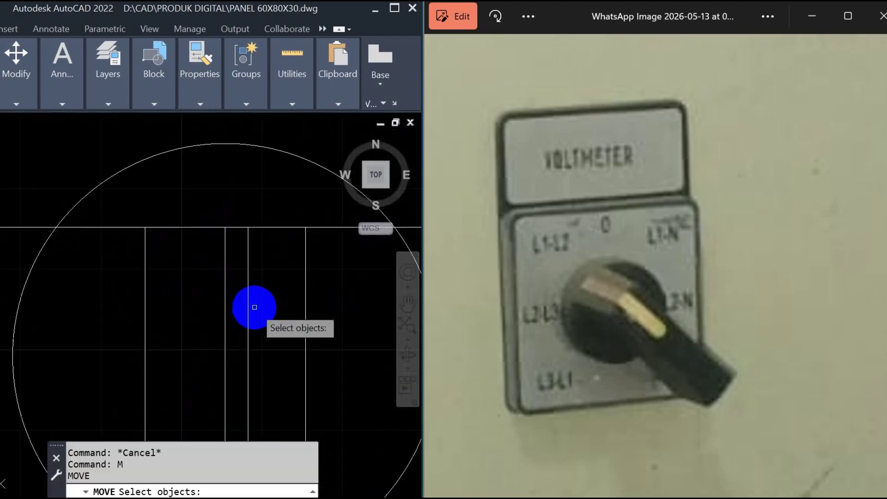
{"action": "left_click", "coordinate": [251, 306]}
{"action": "left_click", "coordinate": [212, 300]}
{"action": "key", "text": "Return"}
{"action": "left_click", "coordinate": [230, 225]}
{"action": "scroll", "coordinate": [225, 194], "scroll_direction": "down", "scroll_amount": 5}
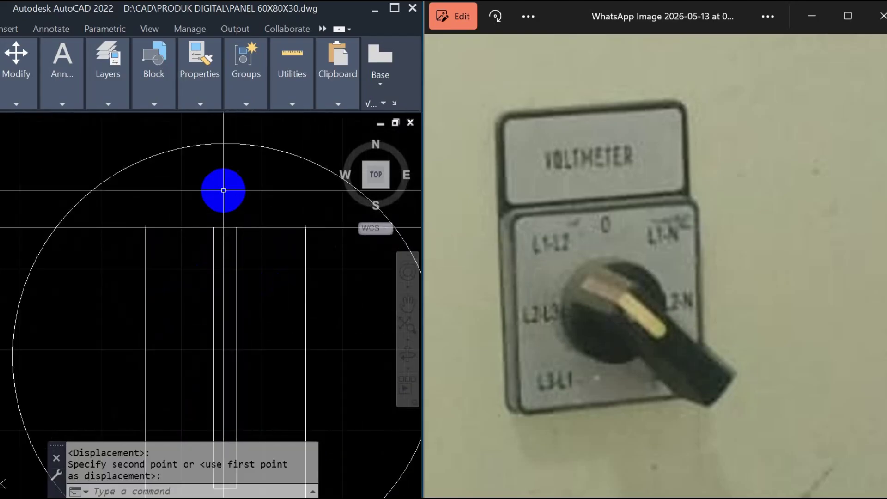
{"action": "key", "text": "Escape"}
{"action": "type", "text": "s"}
{"action": "key", "text": "Return"}
{"action": "left_click", "coordinate": [231, 300]}
{"action": "left_click", "coordinate": [218, 313]}
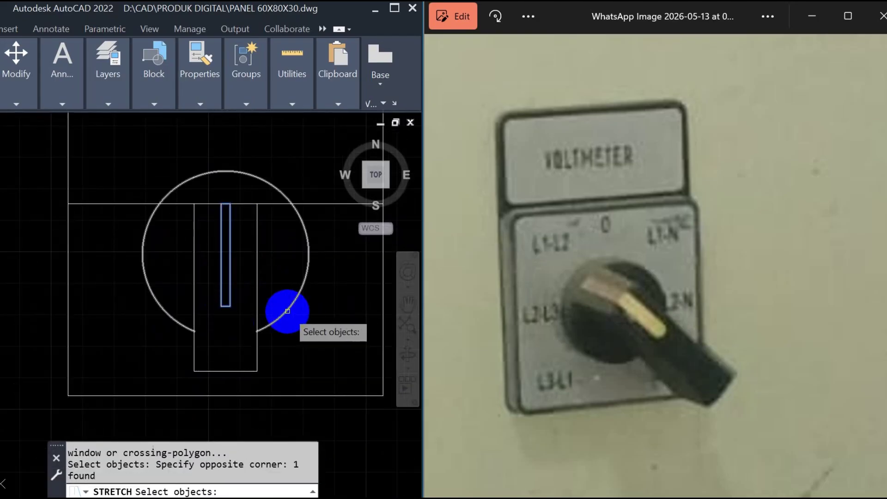
{"action": "scroll", "coordinate": [241, 204], "scroll_direction": "up", "scroll_amount": 2}
{"action": "key", "text": "Escape"}
Stretch only the narrow rectangle's right side outward by about 2, making it about 5 wide
{"action": "type", "text": "s"}
{"action": "key", "text": "Return"}
{"action": "left_click", "coordinate": [235, 182]}
{"action": "left_click", "coordinate": [228, 348]}
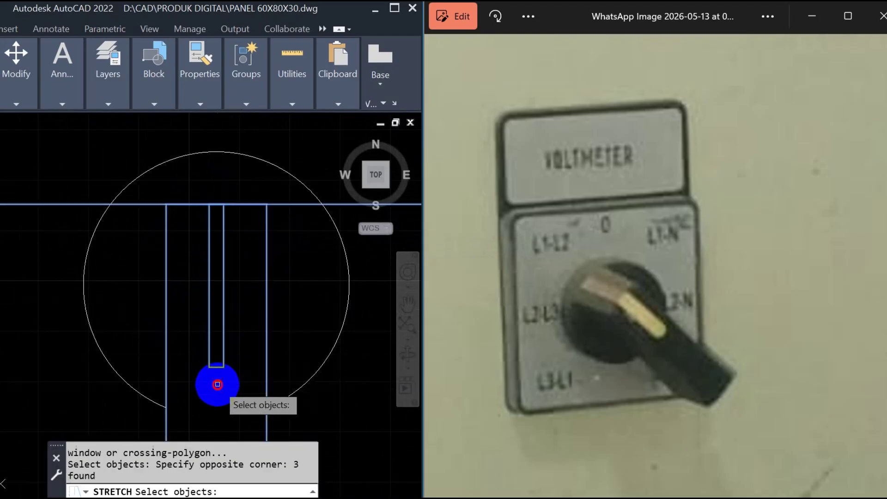
{"action": "left_click", "coordinate": [251, 192], "text": "shift"}
{"action": "left_click", "coordinate": [241, 236], "text": "shift"}
{"action": "scroll", "coordinate": [238, 253], "scroll_direction": "up", "scroll_amount": 2}
{"action": "key", "text": "Return"}
{"action": "left_click", "coordinate": [238, 253]}
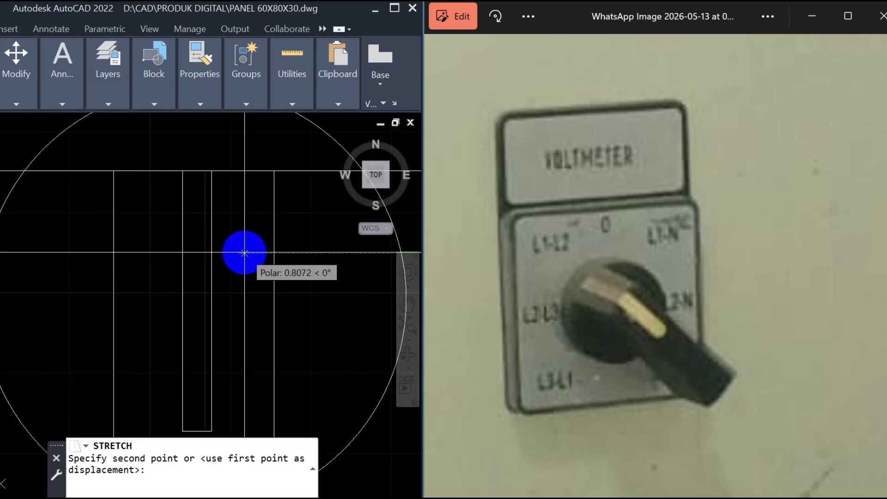
{"action": "left_click", "coordinate": [254, 257]}
{"action": "key", "text": "Escape"}
Move the widened narrow rectangle about 1 to the left to centre it within the wide rectangle
{"action": "type", "text": "M"}
{"action": "key", "text": "Return"}
{"action": "left_click", "coordinate": [225, 268]}
{"action": "left_click", "coordinate": [184, 283]}
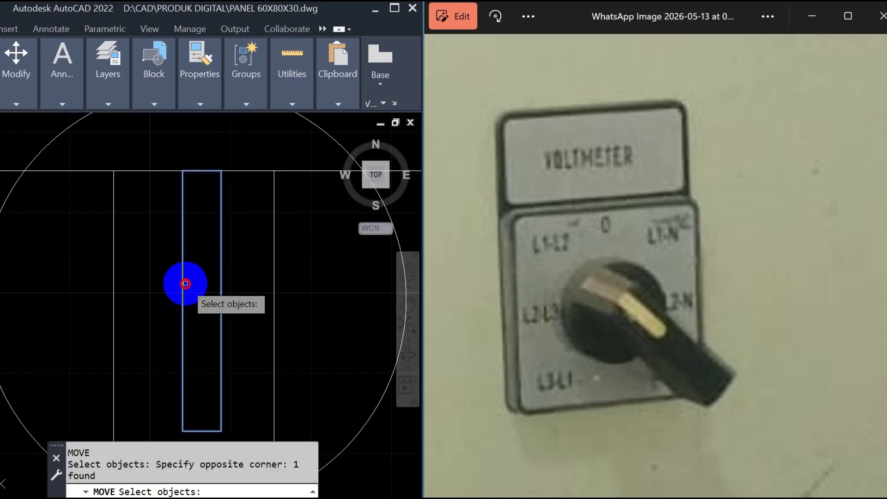
{"action": "key", "text": "Return"}
{"action": "left_click", "coordinate": [202, 170]}
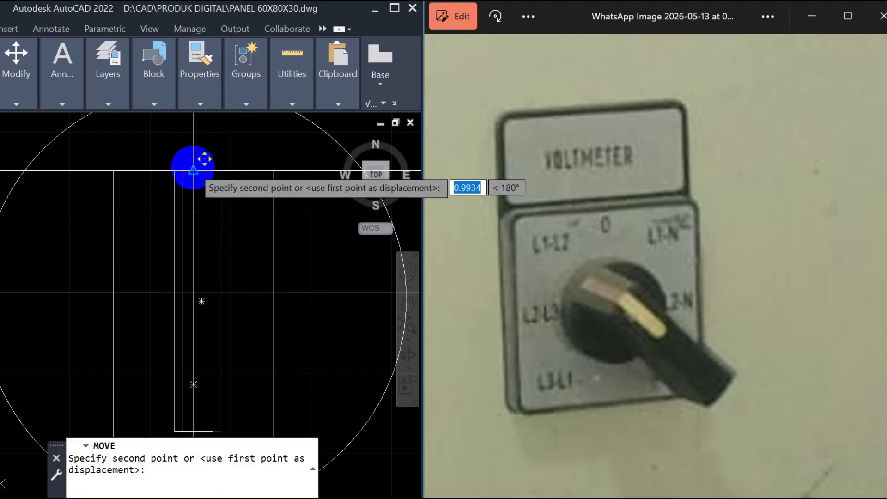
{"action": "scroll", "coordinate": [193, 170], "scroll_direction": "down", "scroll_amount": 3}
{"action": "key", "text": "Escape"}
{"action": "key", "text": "Escape"}
{"action": "scroll", "coordinate": [218, 168], "scroll_direction": "up", "scroll_amount": 1}
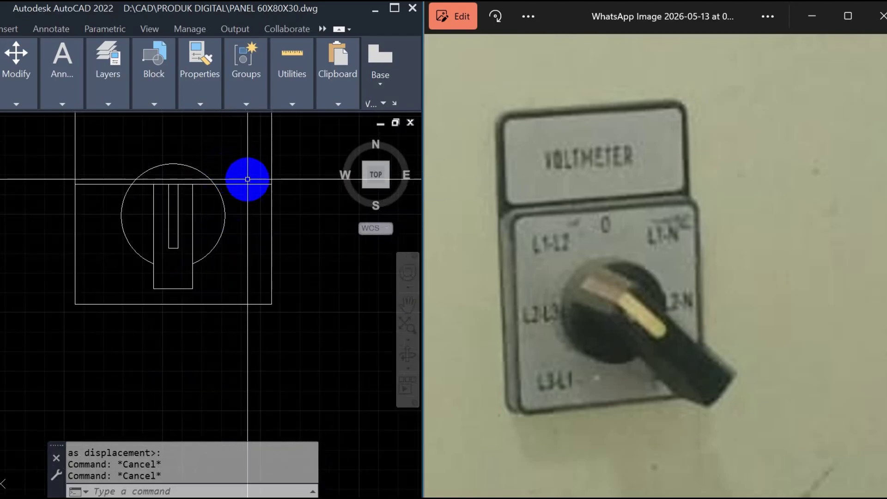
{"action": "scroll", "coordinate": [228, 222], "scroll_direction": "down", "scroll_amount": 1}
{"action": "scroll", "coordinate": [233, 202], "scroll_direction": "up", "scroll_amount": 1}
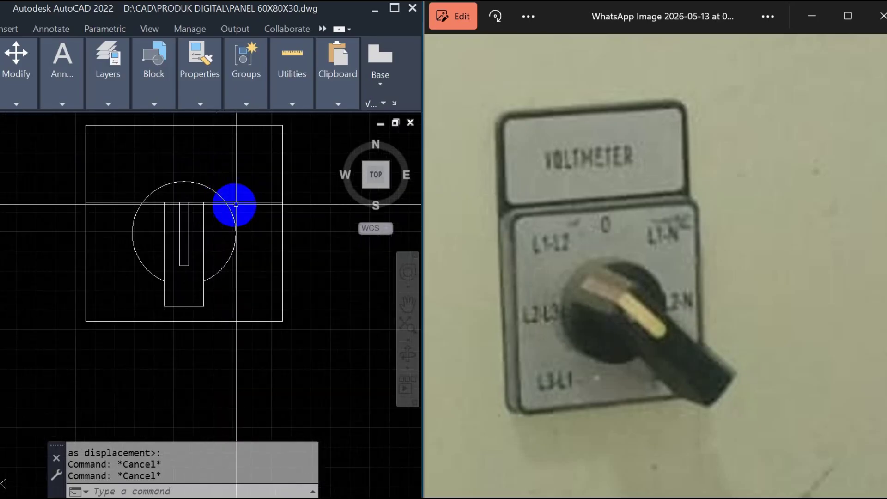
{"action": "key", "text": "Escape"}
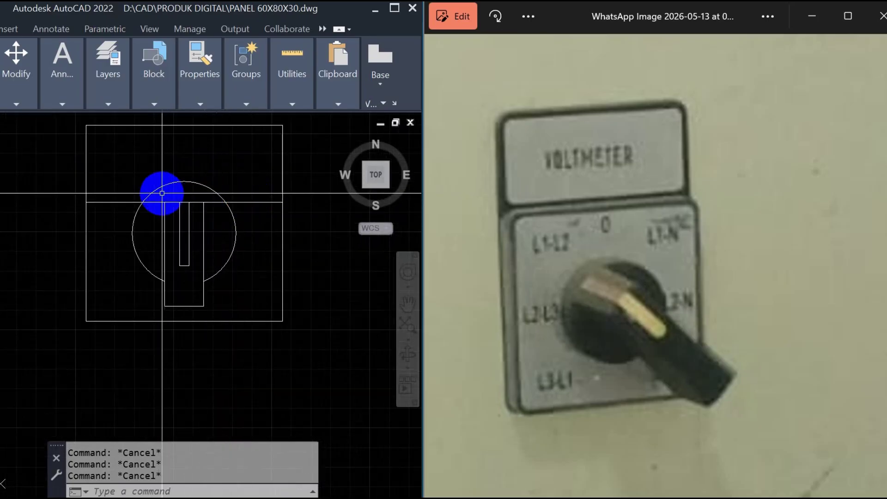
{"action": "scroll", "coordinate": [162, 193], "scroll_direction": "up", "scroll_amount": 2}
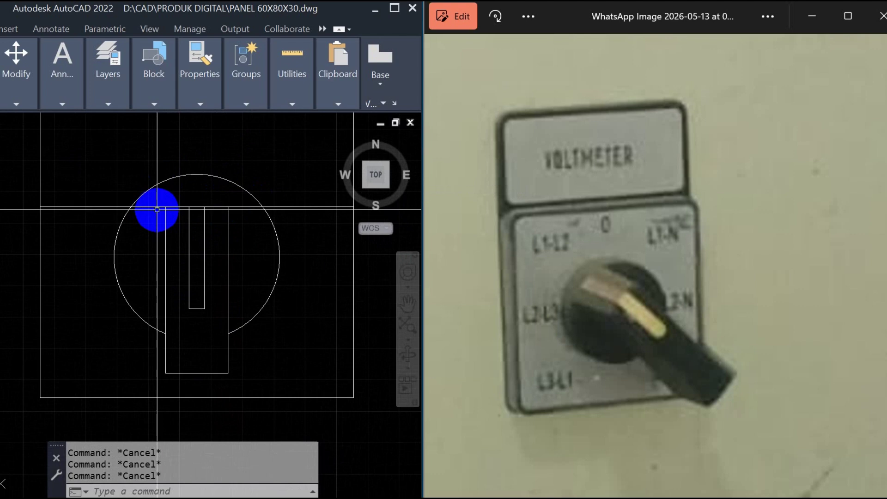
{"action": "type", "text": "ex"}
{"action": "key", "text": "Return"}
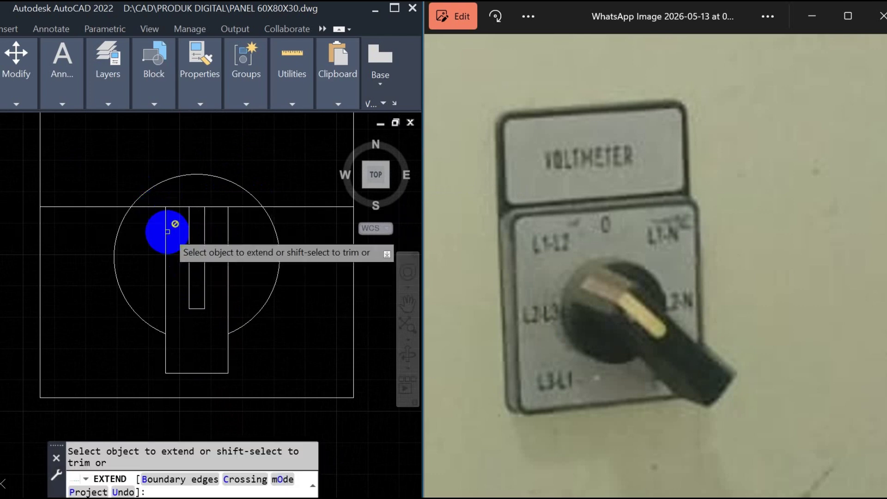
{"action": "key", "text": "Escape"}
{"action": "type", "text": "s"}
{"action": "key", "text": "Return"}
{"action": "left_click", "coordinate": [235, 201]}
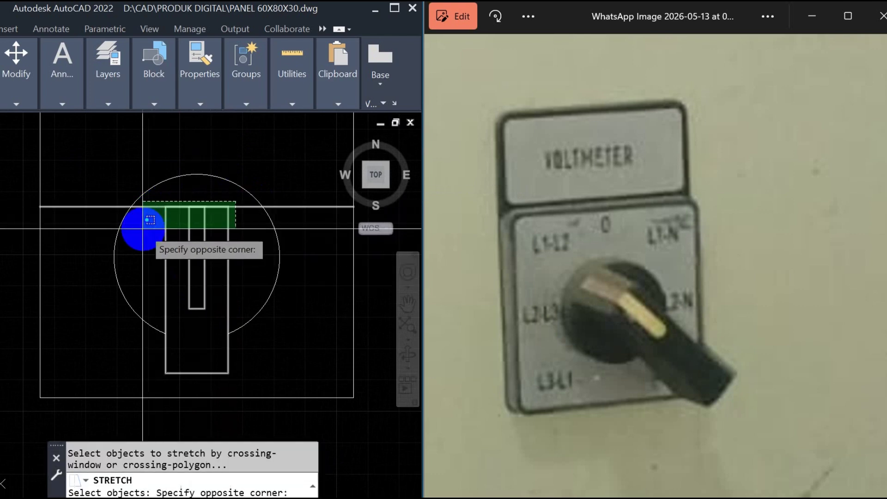
{"action": "left_click", "coordinate": [139, 228]}
{"action": "left_click", "coordinate": [290, 188], "text": "shift"}
{"action": "left_click", "coordinate": [259, 239], "text": "shift"}
{"action": "key", "text": "Escape"}
Explode the wide rectangle and extend both of its vertical sides up to the circle
{"action": "left_click", "coordinate": [242, 237]}
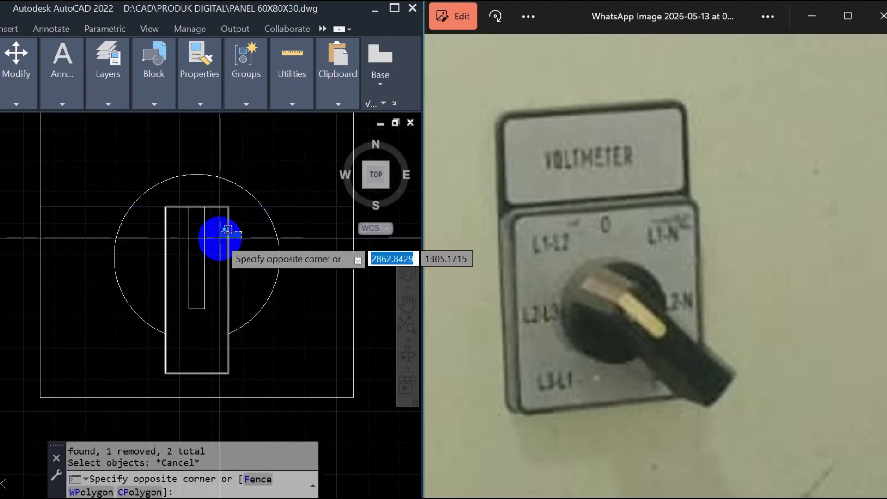
{"action": "left_click", "coordinate": [227, 243]}
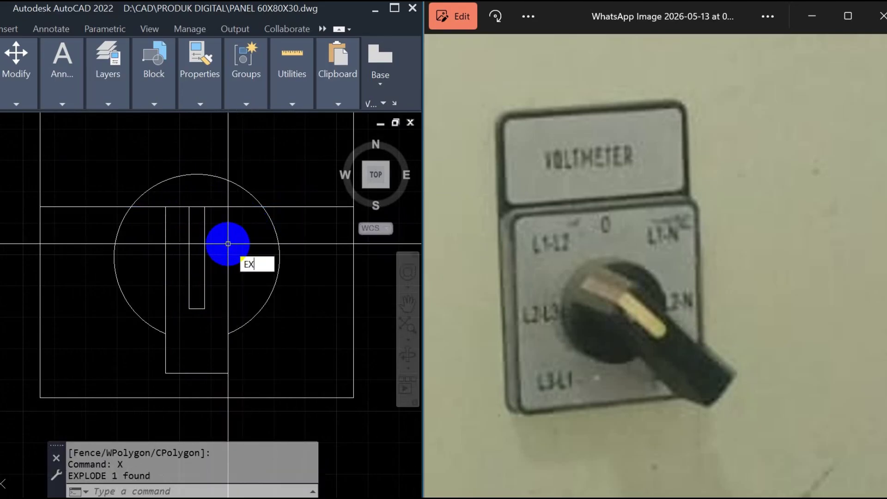
{"action": "key", "text": "Return"}
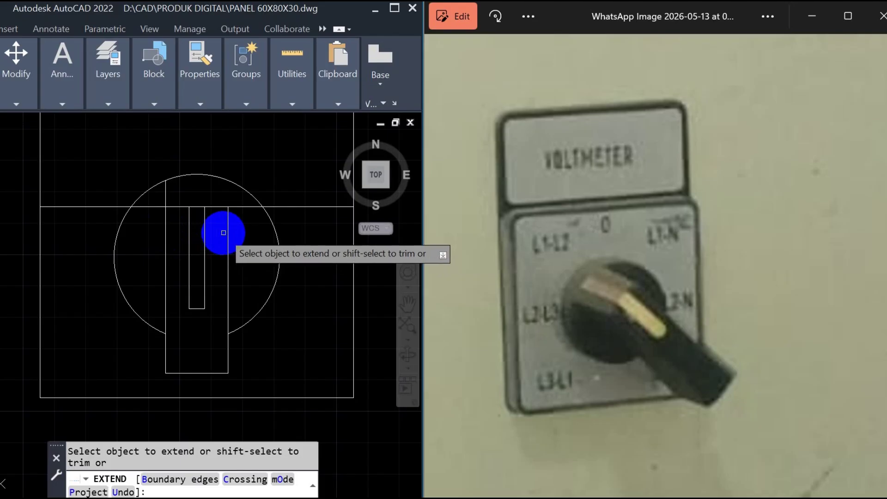
{"action": "key", "text": "Escape"}
Erase the full-width horizontal line and the short horizontal segment left between the handle's two vertical sides
{"action": "left_click", "coordinate": [281, 194]}
{"action": "left_click", "coordinate": [277, 209]}
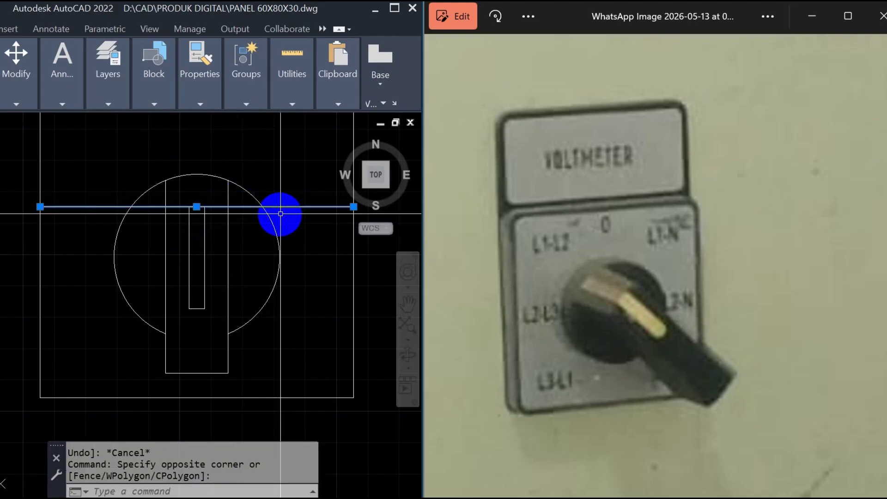
{"action": "type", "text": "e"}
{"action": "key", "text": "Return"}
{"action": "key", "text": "Escape"}
{"action": "scroll", "coordinate": [217, 210], "scroll_direction": "up", "scroll_amount": 2}
{"action": "left_click", "coordinate": [225, 199]}
{"action": "left_click", "coordinate": [215, 218]}
{"action": "type", "text": "e"}
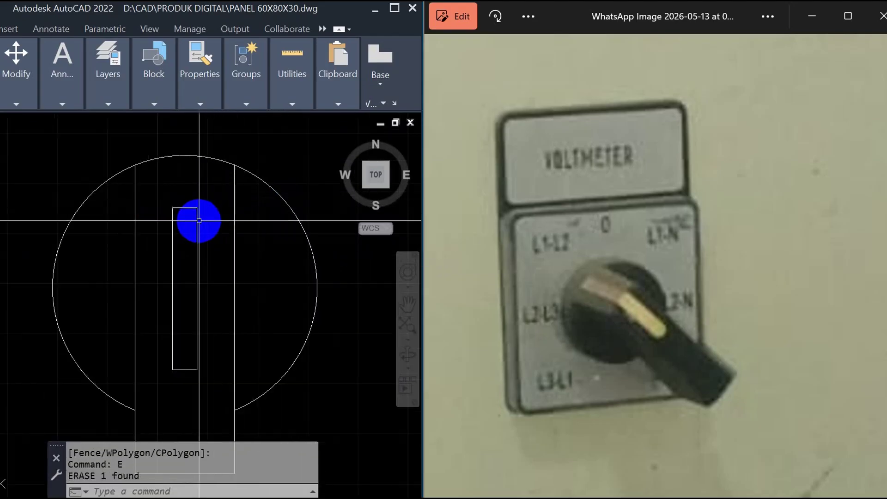
Stretch the narrow rectangle's top edge straight up by about 10.4 to the topmost point of the circle
{"action": "scroll", "coordinate": [194, 207], "scroll_direction": "down", "scroll_amount": 4}
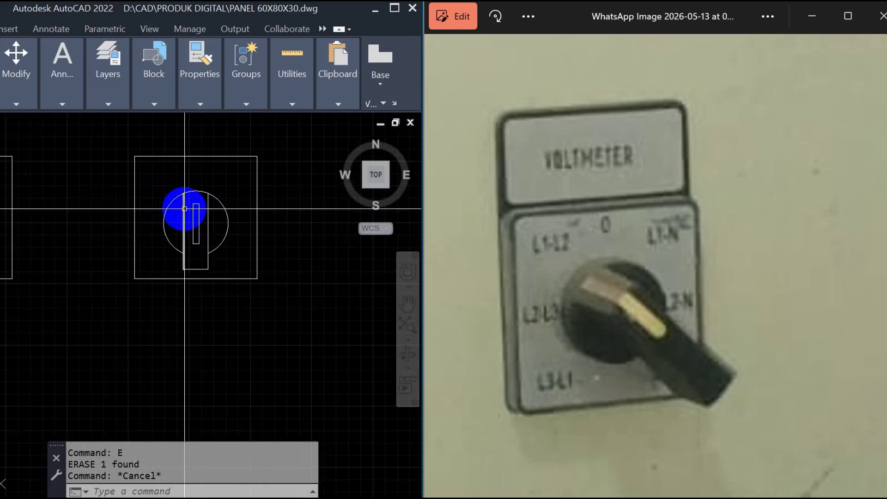
{"action": "scroll", "coordinate": [184, 209], "scroll_direction": "up", "scroll_amount": 4}
{"action": "type", "text": "s"}
{"action": "key", "text": "Return"}
{"action": "left_click", "coordinate": [217, 211]}
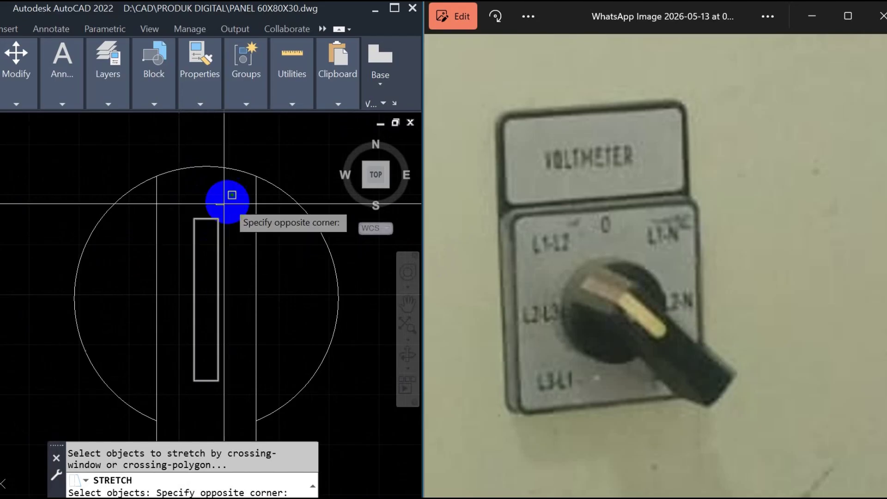
{"action": "left_click", "coordinate": [232, 195]}
{"action": "left_click", "coordinate": [224, 208]}
{"action": "left_click", "coordinate": [167, 243]}
{"action": "key", "text": "Return"}
{"action": "left_click", "coordinate": [205, 217]}
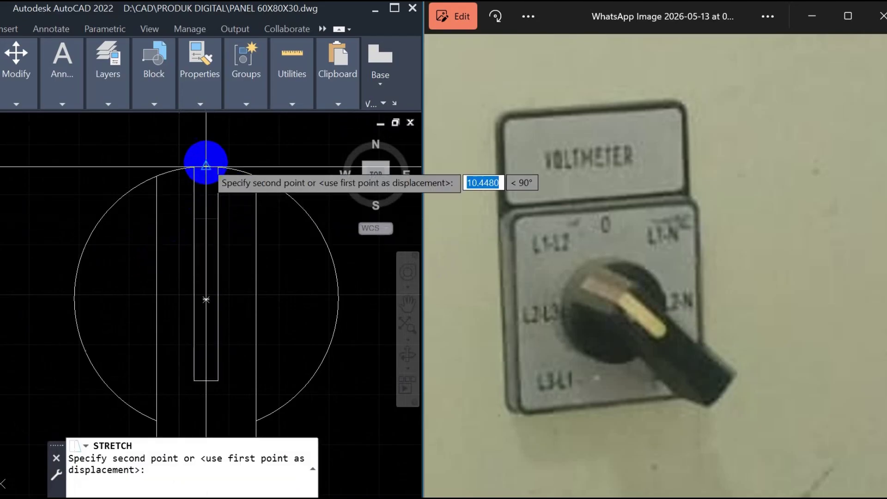
{"action": "key", "text": "Escape"}
Trim the narrow rectangle's top corners protruding beyond the circle and erase the leftover piece at its right corner
{"action": "scroll", "coordinate": [208, 211], "scroll_direction": "up", "scroll_amount": 2}
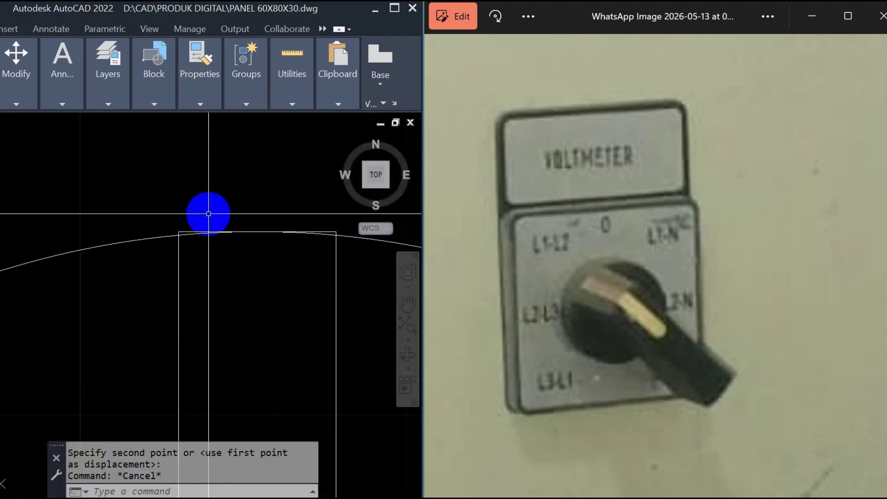
{"action": "key", "text": "Return"}
{"action": "scroll", "coordinate": [188, 234], "scroll_direction": "up", "scroll_amount": 1}
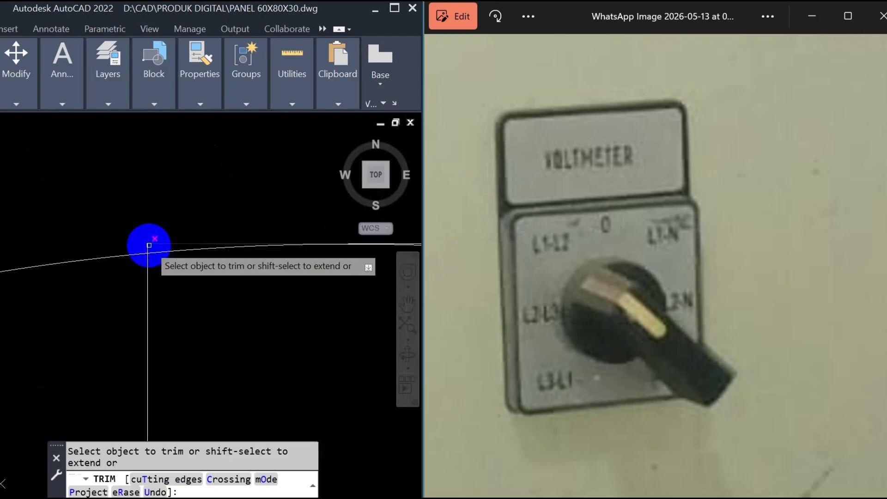
{"action": "mouse_move", "coordinate": [139, 245]}
{"action": "left_mouse_down"}
{"action": "mouse_move", "coordinate": [151, 245]}
{"action": "mouse_move", "coordinate": [111, 221]}
{"action": "left_mouse_up"}
{"action": "mouse_move", "coordinate": [111, 221]}
{"action": "middle_mouse_down"}
{"action": "mouse_move", "coordinate": [219, 224]}
{"action": "mouse_move", "coordinate": [239, 254]}
{"action": "middle_mouse_up"}
{"action": "key", "text": "Escape"}
{"action": "left_click", "coordinate": [236, 248]}
{"action": "left_click", "coordinate": [215, 222]}
{"action": "type", "text": "E"}
{"action": "key", "text": "Return"}
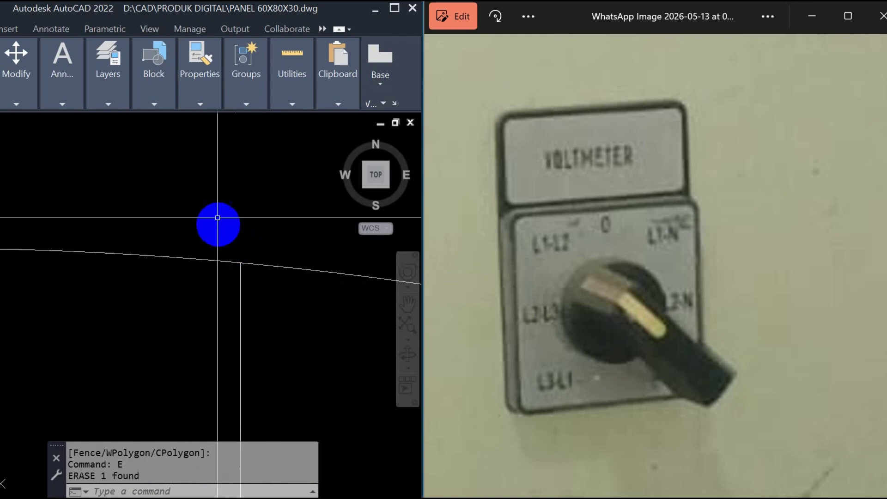
{"action": "key", "text": "Return"}
{"action": "key", "text": "Escape"}
{"action": "scroll", "coordinate": [199, 224], "scroll_direction": "down", "scroll_amount": 3}
{"action": "key", "text": "Return"}
{"action": "key", "text": "Escape"}
{"action": "scroll", "coordinate": [200, 224], "scroll_direction": "down", "scroll_amount": 3}
{"action": "scroll", "coordinate": [235, 275], "scroll_direction": "up", "scroll_amount": 2}
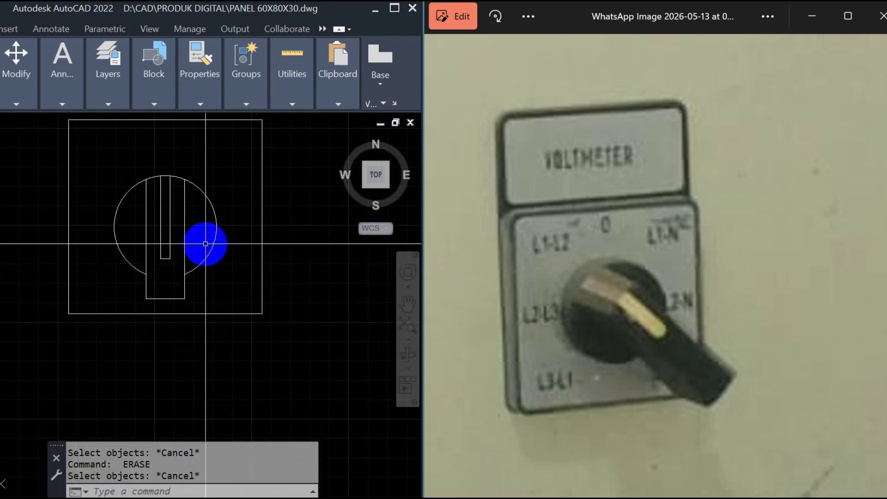
Place the single-line text "0" between the knob circle and the top edge of the selector switch square
{"action": "scroll", "coordinate": [182, 246], "scroll_direction": "down", "scroll_amount": 1}
{"action": "scroll", "coordinate": [182, 236], "scroll_direction": "down", "scroll_amount": 2}
{"action": "scroll", "coordinate": [171, 203], "scroll_direction": "up", "scroll_amount": 2}
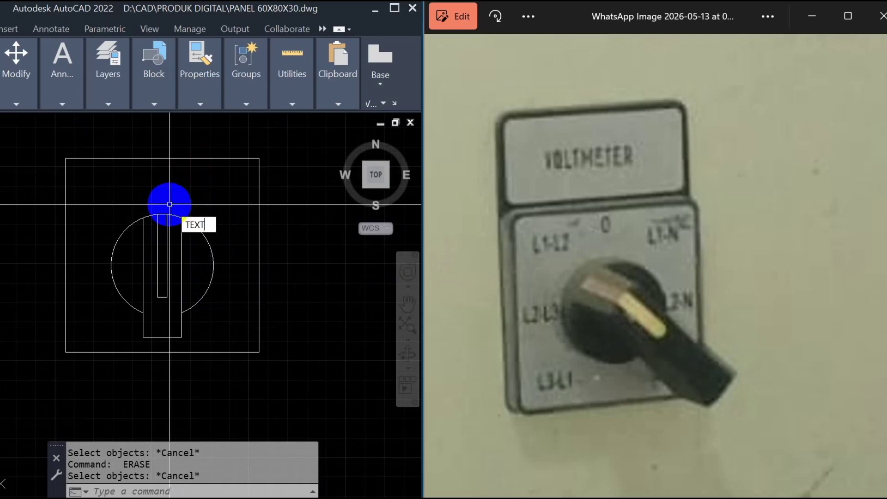
{"action": "left_click", "coordinate": [235, 241]}
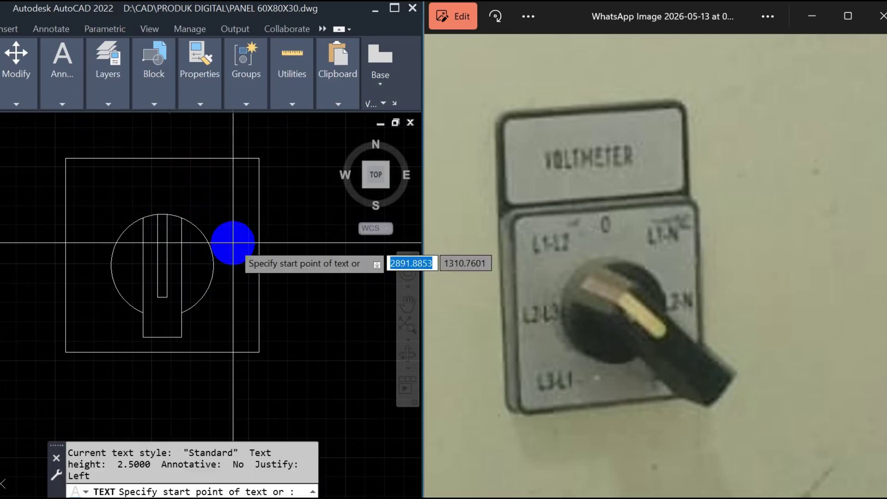
{"action": "left_click", "coordinate": [158, 183]}
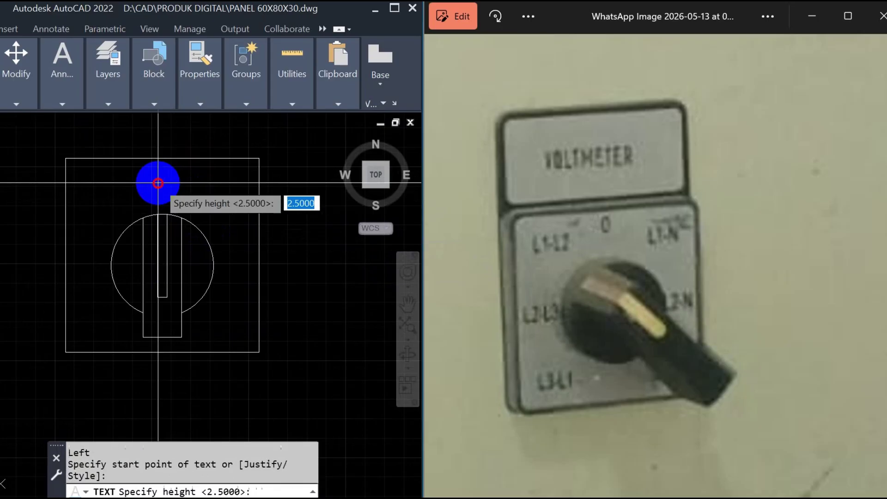
{"action": "key", "text": "Return"}
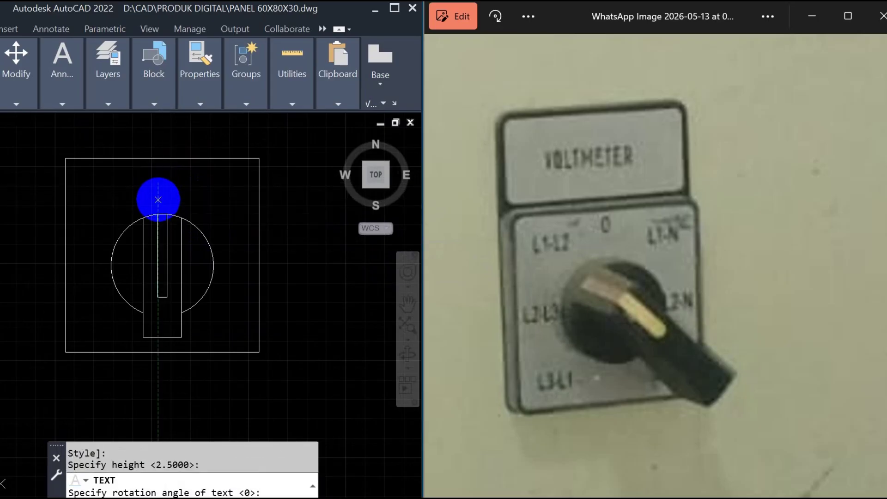
{"action": "key", "text": "Return"}
{"action": "type", "text": "0"}
{"action": "key", "text": "Return"}
{"action": "key", "text": "Return"}
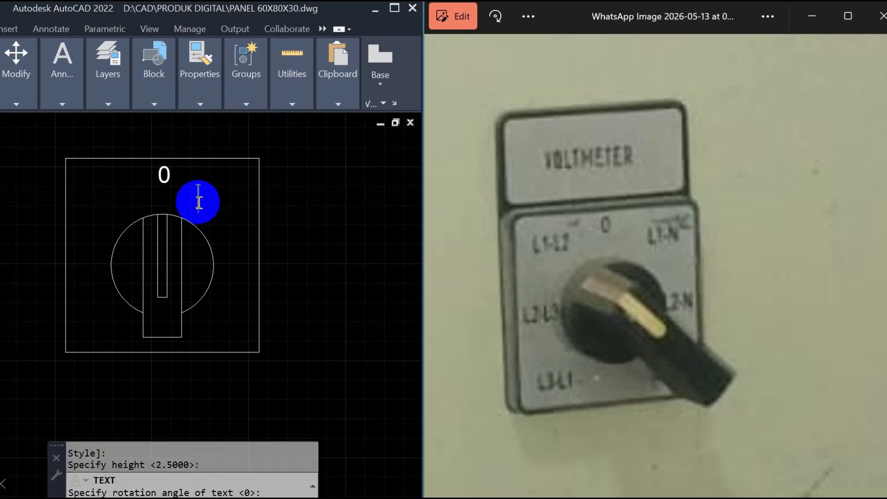
Rotate the "0" text by 270 degrees so that it stands upright
{"action": "type", "text": "O"}
{"action": "key", "text": "Return"}
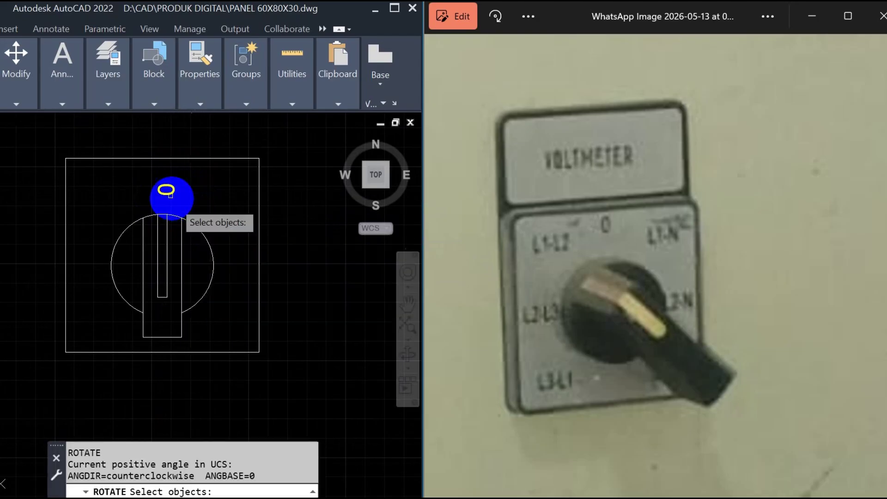
{"action": "scroll", "coordinate": [163, 182], "scroll_direction": "up", "scroll_amount": 5}
{"action": "left_click", "coordinate": [180, 187]}
{"action": "left_click", "coordinate": [167, 204]}
{"action": "key", "text": "Return"}
{"action": "left_click", "coordinate": [229, 197]}
{"action": "left_click", "coordinate": [227, 217]}
{"action": "key", "text": "Return"}
{"action": "key", "text": "Escape"}
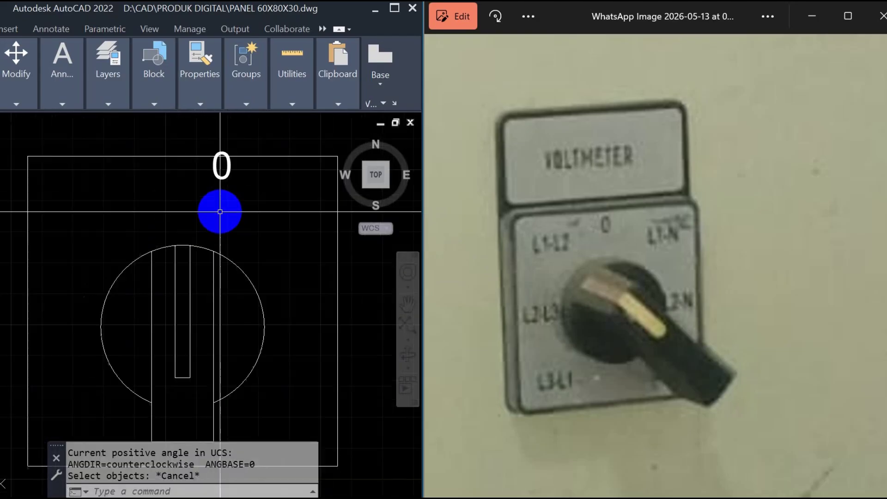
Move the "0" to sit centred above the handle, between the knob circle and the square's top edge
{"action": "type", "text": "m"}
{"action": "key", "text": "Return"}
{"action": "left_click", "coordinate": [233, 198]}
{"action": "key", "text": "Return"}
{"action": "left_click", "coordinate": [234, 209]}
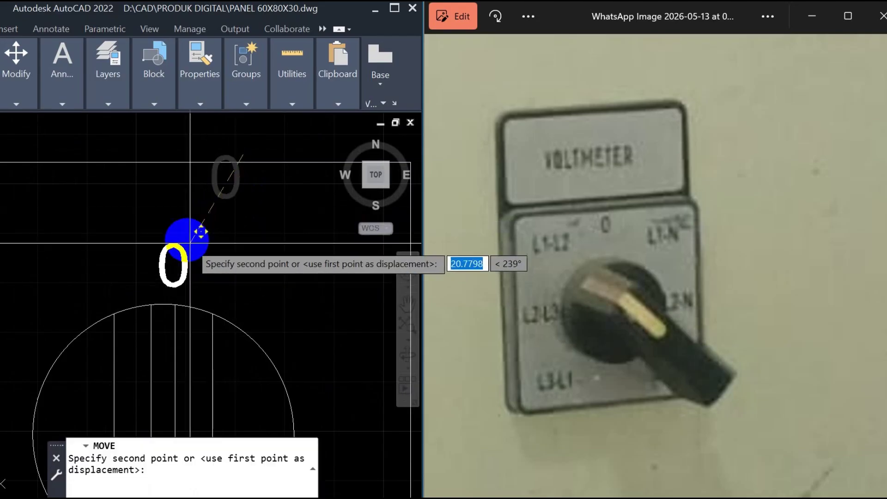
{"action": "left_click", "coordinate": [178, 192]}
{"action": "scroll", "coordinate": [178, 196], "scroll_direction": "down", "scroll_amount": 4}
{"action": "key", "text": "Return"}
{"action": "key", "text": "Escape"}
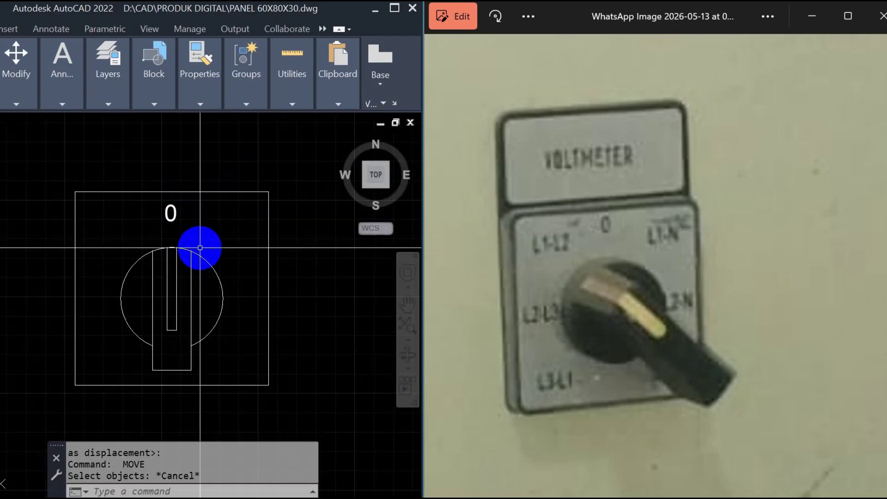
Create a polar array of the "0" around the knob circle's centre, with 6 items over 360 degrees
{"action": "type", "text": "ar"}
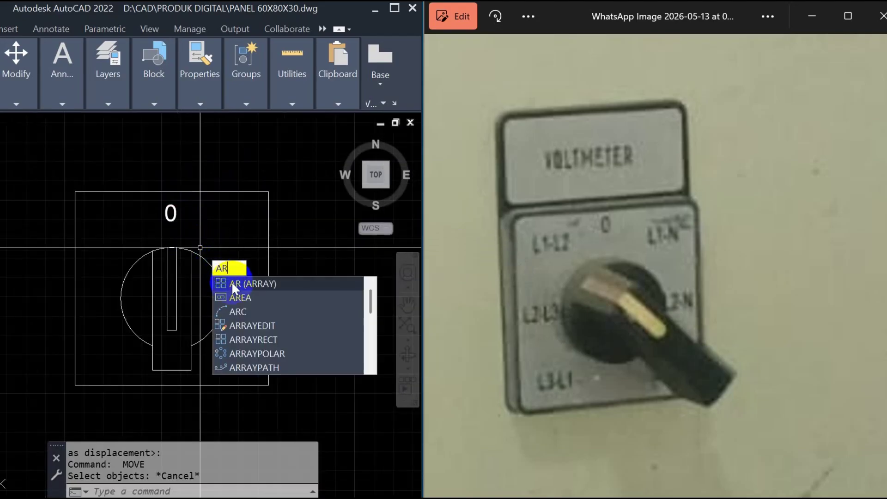
{"action": "left_click", "coordinate": [232, 282]}
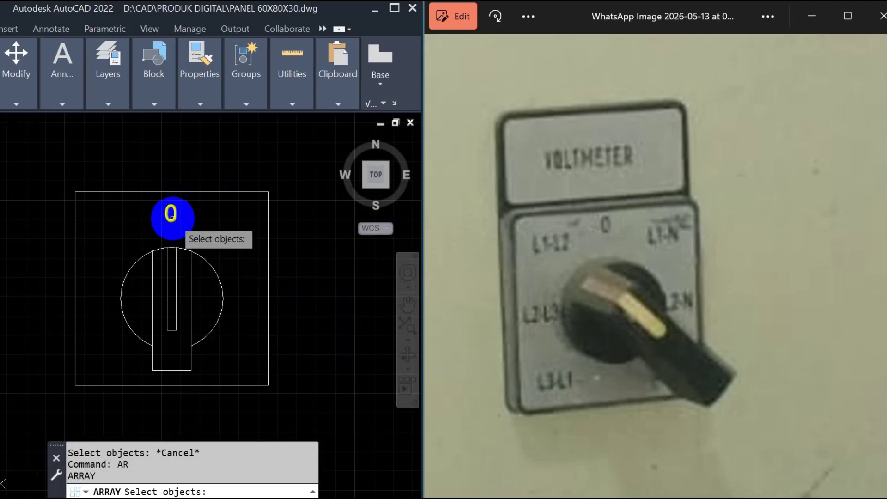
{"action": "key", "text": "Return"}
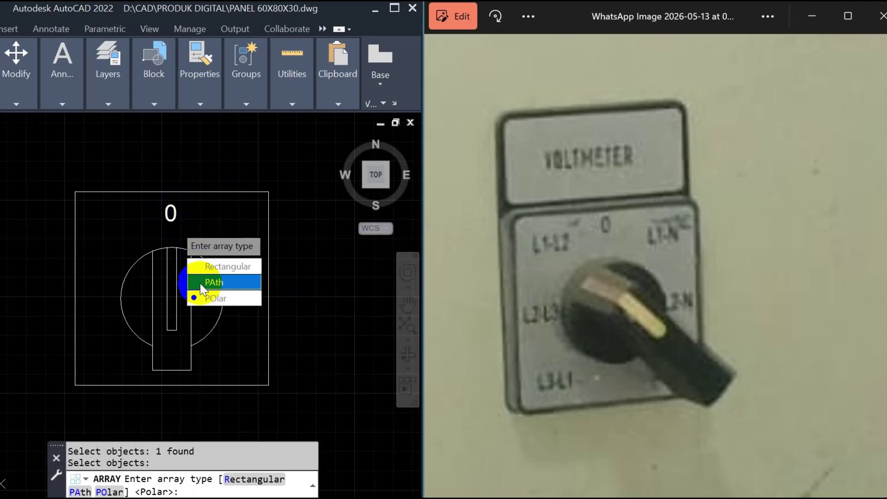
{"action": "left_click", "coordinate": [206, 298]}
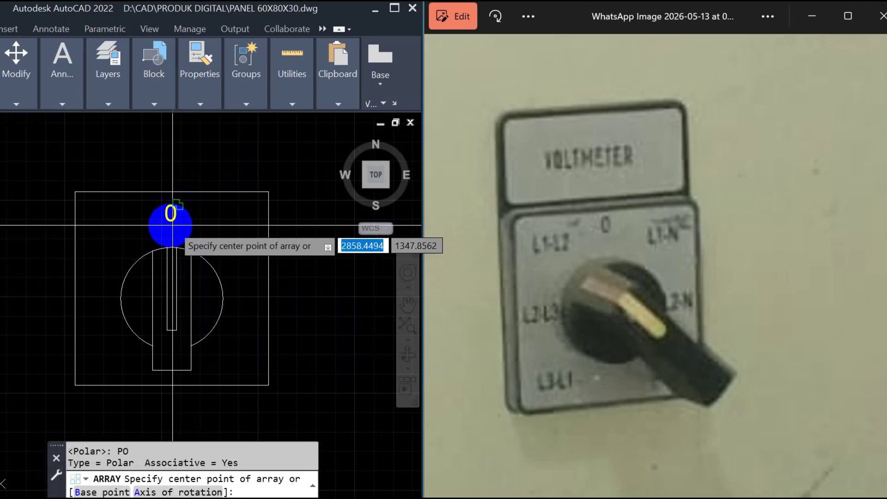
{"action": "left_click", "coordinate": [172, 298]}
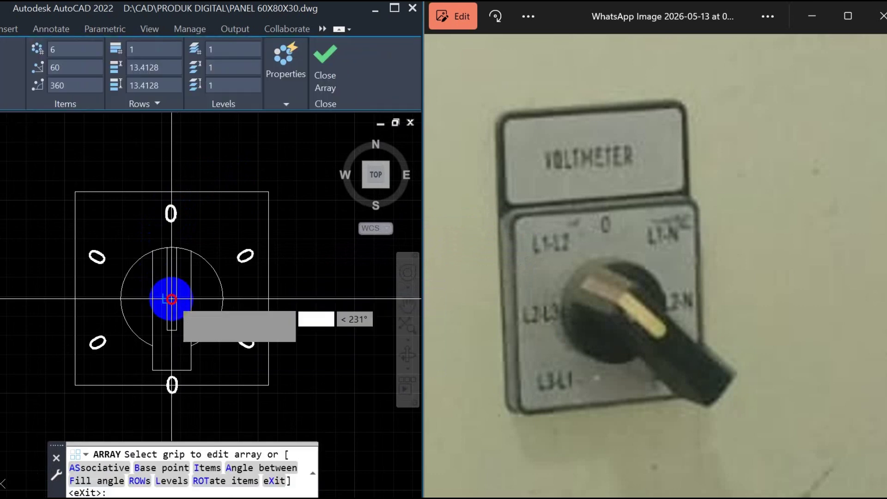
{"action": "left_click", "coordinate": [172, 298]}
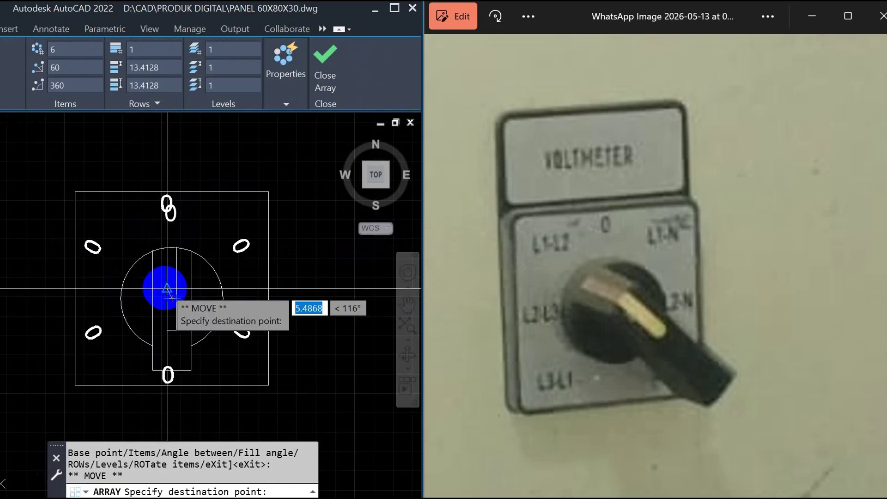
{"action": "left_click", "coordinate": [173, 294]}
{"action": "key", "text": "Escape"}
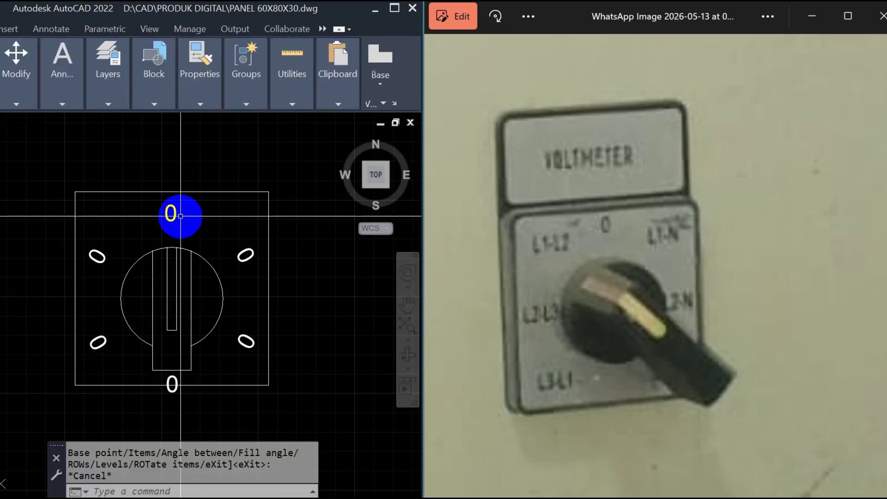
{"action": "scroll", "coordinate": [179, 208], "scroll_direction": "up", "scroll_amount": 4}
{"action": "left_click", "coordinate": [185, 185]}
{"action": "left_click", "coordinate": [144, 245]}
{"action": "scroll", "coordinate": [190, 228], "scroll_direction": "down", "scroll_amount": 2}
{"action": "left_click", "coordinate": [259, 228]}
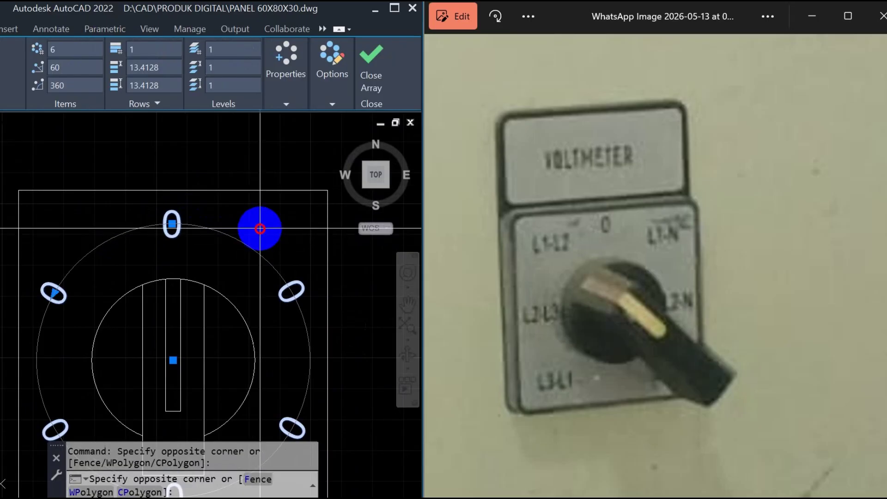
{"action": "left_click", "coordinate": [235, 252]}
{"action": "left_click", "coordinate": [90, 285]}
{"action": "left_click", "coordinate": [30, 302]}
{"action": "left_click", "coordinate": [55, 301]}
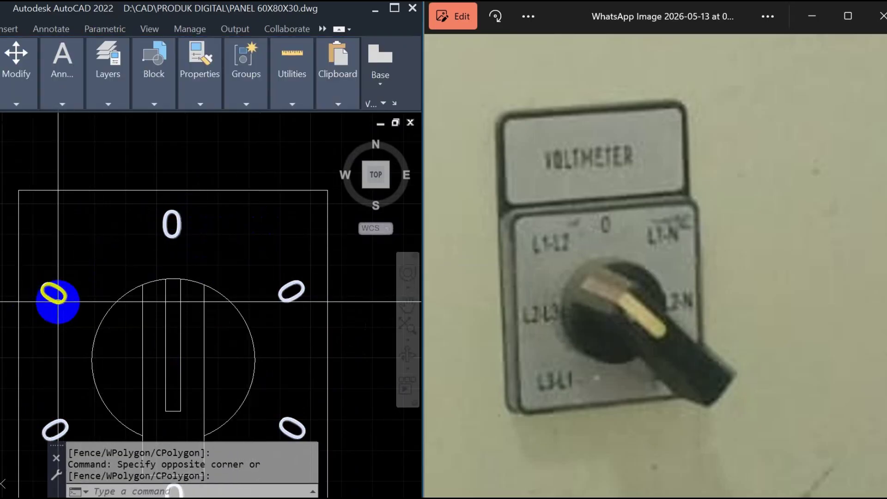
{"action": "type", "text": "E"}
{"action": "key", "text": "Return"}
{"action": "key", "text": "Escape"}
Explode the polar array of zeros into separate text objects
{"action": "left_click", "coordinate": [185, 216]}
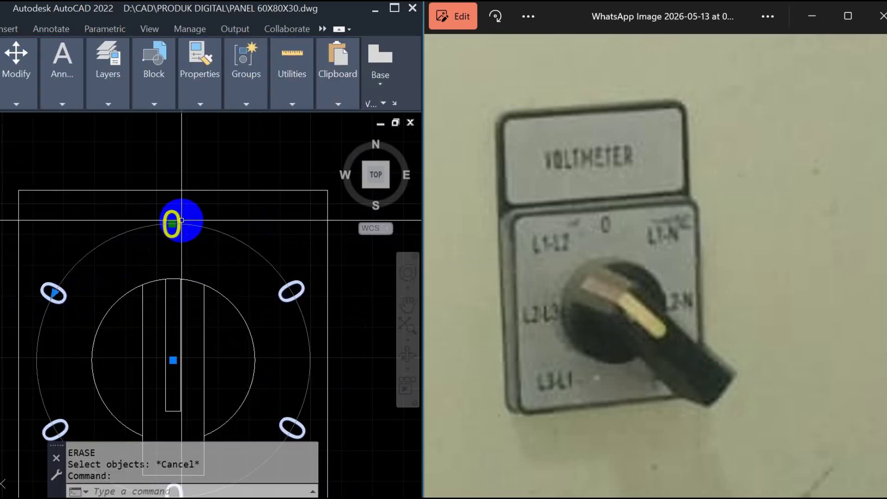
{"action": "type", "text": "X"}
{"action": "key", "text": "Return"}
{"action": "left_click", "coordinate": [156, 232]}
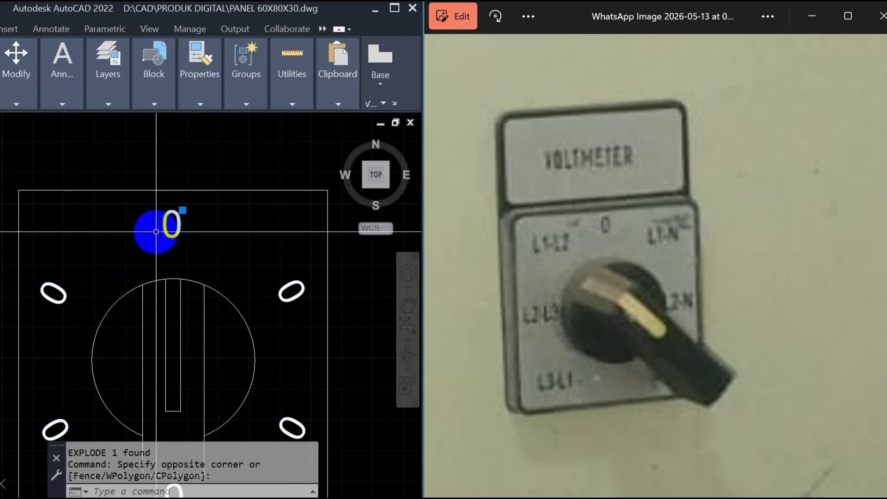
{"action": "scroll", "coordinate": [180, 232], "scroll_direction": "down", "scroll_amount": 3}
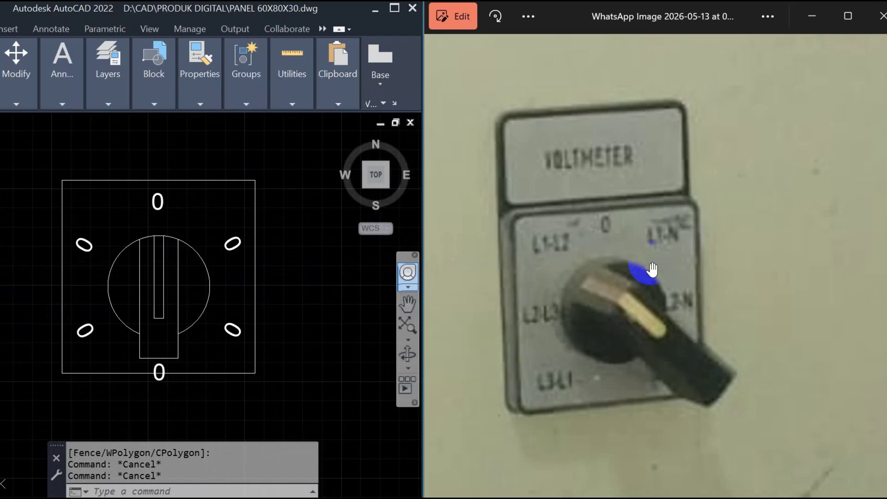
Change the upper-left "0" beside the knob to L1-L2, following the reference photo
{"action": "scroll", "coordinate": [647, 268], "scroll_direction": "up", "scroll_amount": 3}
{"action": "scroll", "coordinate": [685, 205], "scroll_direction": "down", "scroll_amount": 1}
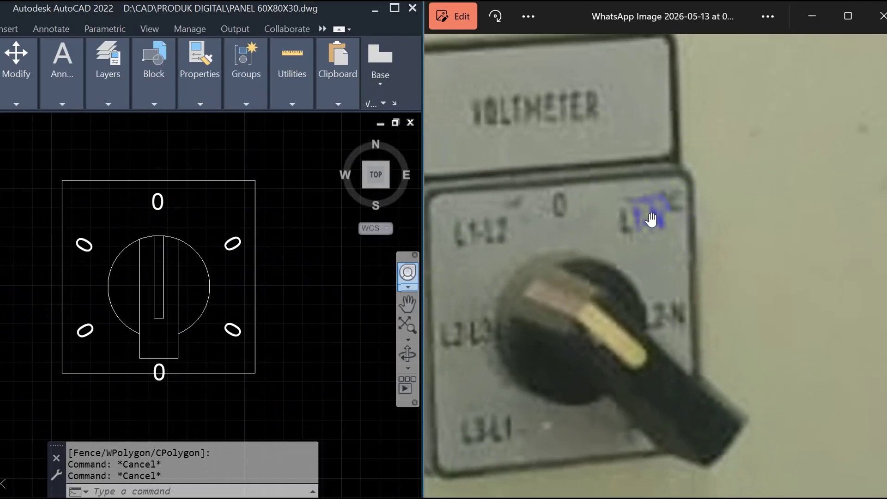
{"action": "key", "text": "Escape"}
{"action": "double_click", "coordinate": [82, 240]}
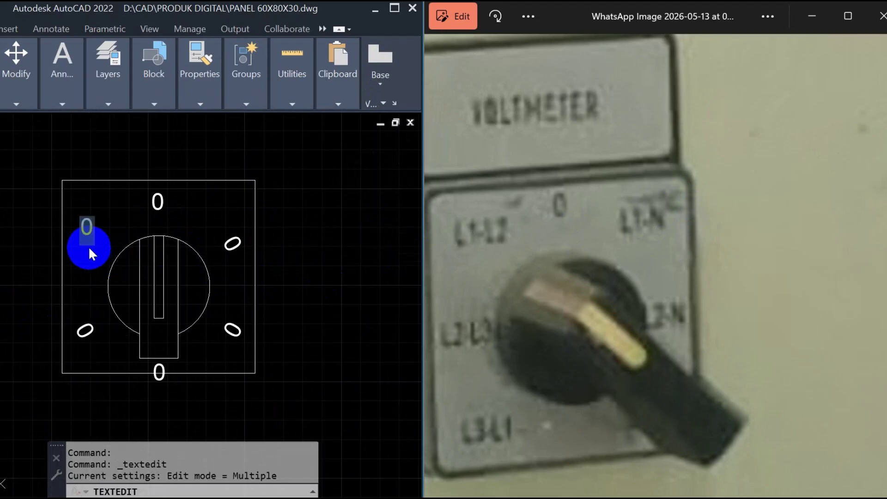
{"action": "type", "text": "L1-L2"}
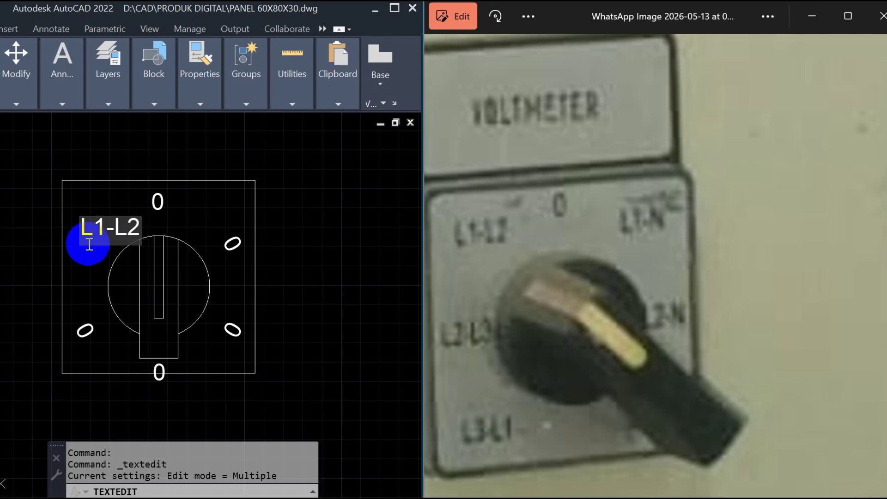
{"action": "left_click", "coordinate": [85, 196]}
{"action": "key", "text": "Escape"}
Rotate the L1-L2 label about 118 degrees around a point on the handle so that it reads nearly horizontally
{"action": "left_click", "coordinate": [89, 249]}
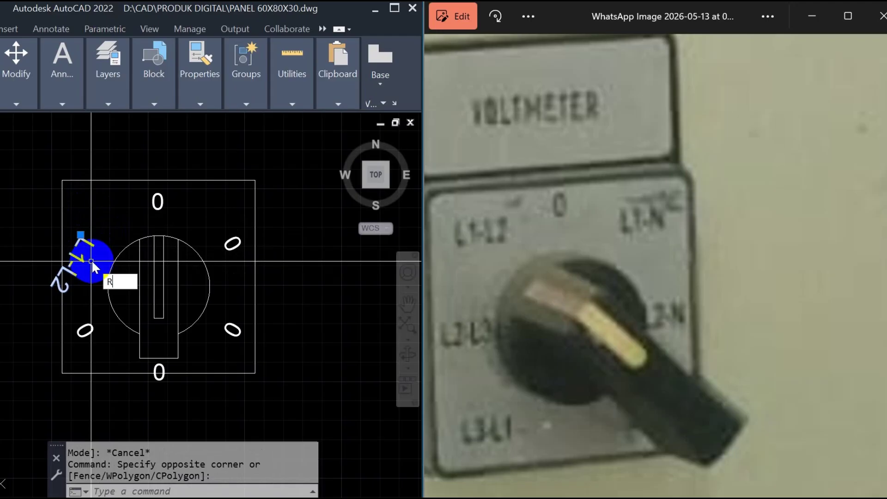
{"action": "type", "text": "O"}
{"action": "key", "text": "Return"}
{"action": "left_click", "coordinate": [159, 277]}
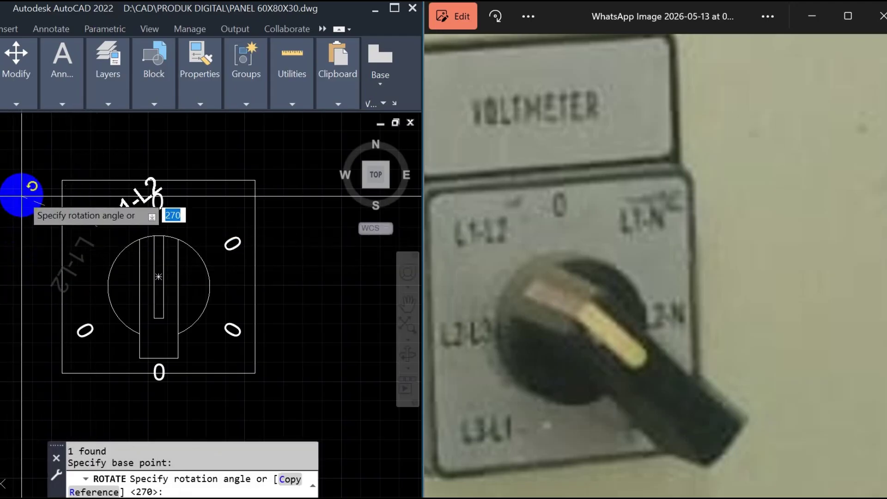
{"action": "left_click", "coordinate": [71, 183]}
{"action": "key", "text": "Escape"}
Move the L1-L2 label to the upper-left area of the switch square, just inside its left edge
{"action": "scroll", "coordinate": [119, 227], "scroll_direction": "up", "scroll_amount": 2}
{"action": "scroll", "coordinate": [215, 262], "scroll_direction": "down", "scroll_amount": 4}
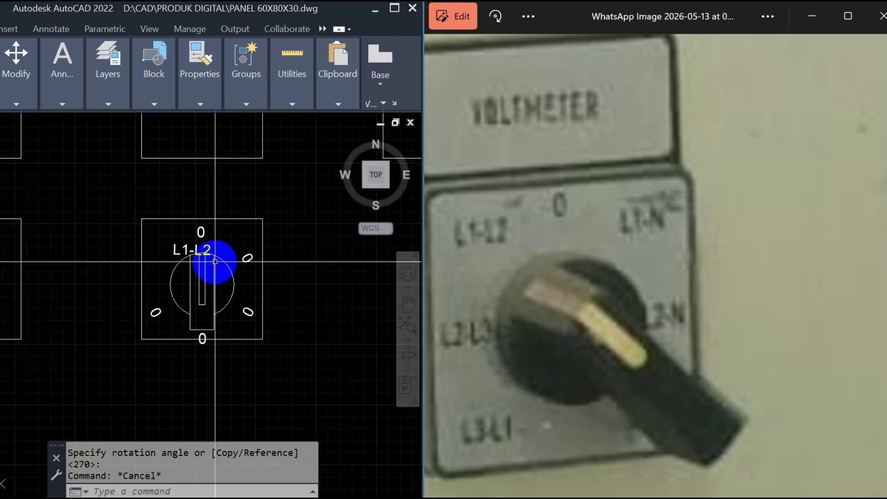
{"action": "type", "text": "m"}
{"action": "key", "text": "Return"}
{"action": "scroll", "coordinate": [159, 258], "scroll_direction": "up", "scroll_amount": 2}
{"action": "scroll", "coordinate": [212, 214], "scroll_direction": "up", "scroll_amount": 2}
{"action": "left_click", "coordinate": [198, 235]}
{"action": "key", "text": "Return"}
{"action": "left_click", "coordinate": [180, 234]}
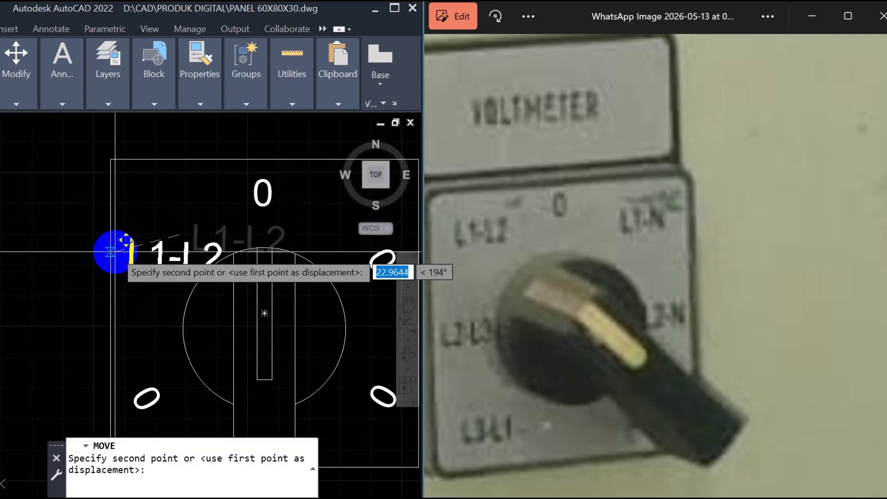
{"action": "left_click", "coordinate": [123, 270]}
{"action": "key", "text": "Escape"}
Rotate the L1-L2 label slightly about its lower-left corner to make it level
{"action": "type", "text": "ro"}
{"action": "key", "text": "Return"}
{"action": "scroll", "coordinate": [160, 238], "scroll_direction": "up", "scroll_amount": 2}
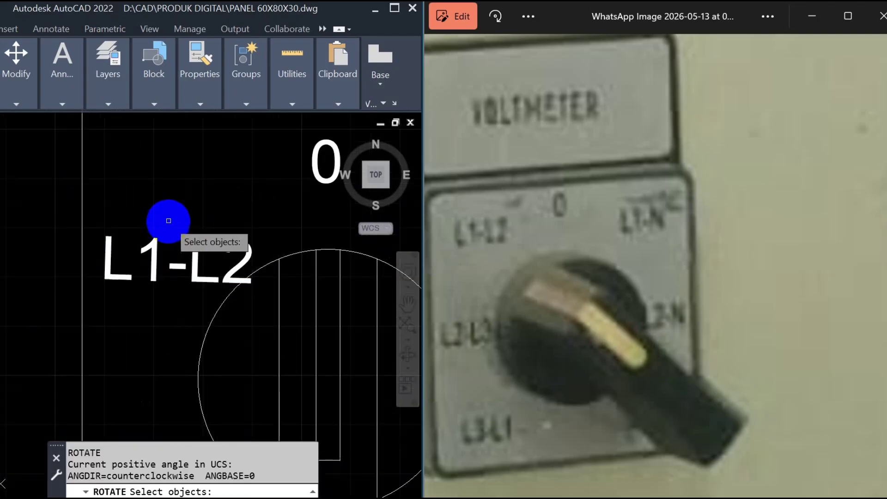
{"action": "left_click", "coordinate": [168, 221]}
{"action": "left_click", "coordinate": [116, 310]}
{"action": "key", "text": "Return"}
{"action": "left_click", "coordinate": [100, 279]}
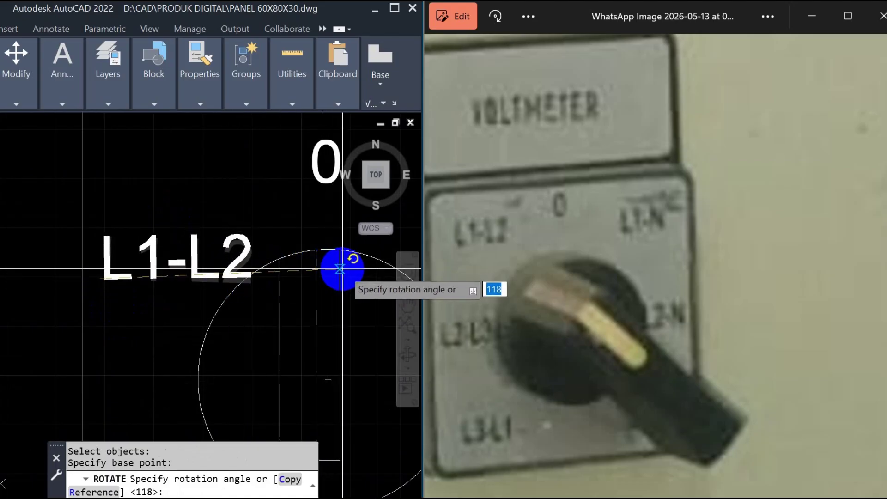
{"action": "key", "text": "Escape"}
{"action": "scroll", "coordinate": [190, 287], "scroll_direction": "down", "scroll_amount": 3}
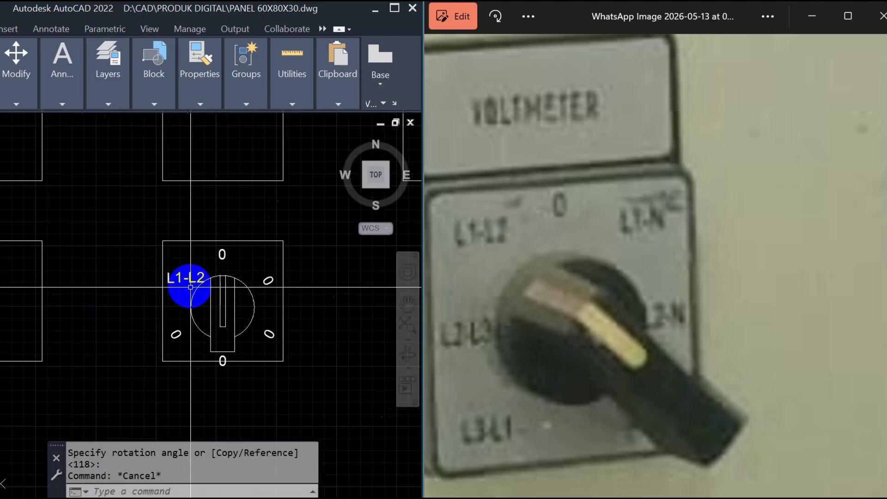
{"action": "key", "text": "Escape"}
{"action": "scroll", "coordinate": [190, 287], "scroll_direction": "up", "scroll_amount": 3}
{"action": "double_click", "coordinate": [184, 255]}
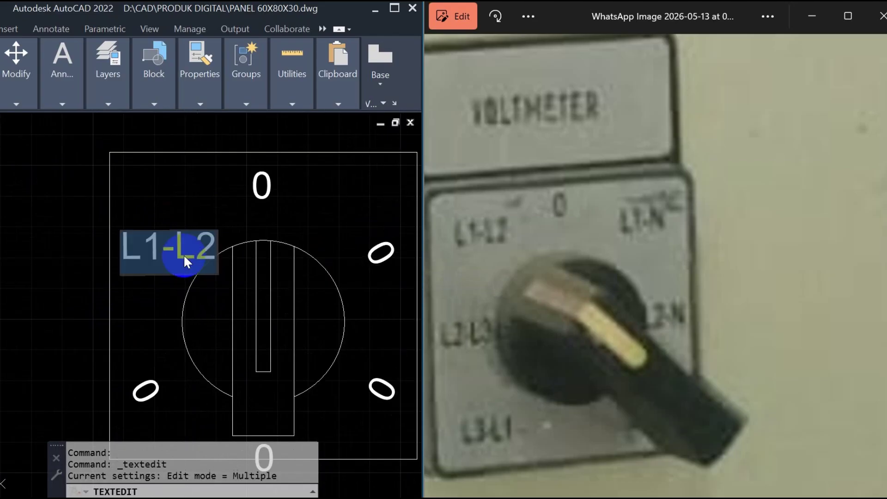
{"action": "key", "text": "Escape"}
{"action": "key", "text": "Escape"}
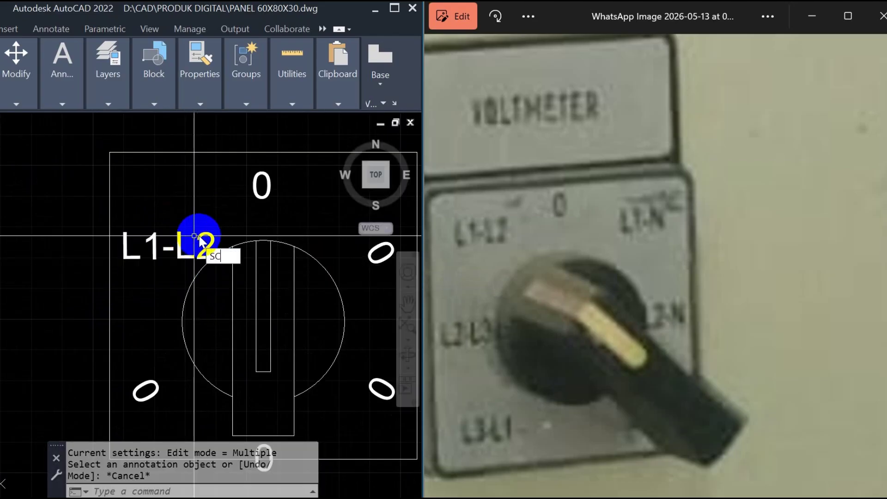
Scale the L1-L2 label by a factor of 0.5 about its lower-left corner
{"action": "type", "text": "SC"}
{"action": "key", "text": "Return"}
{"action": "left_click", "coordinate": [208, 214]}
{"action": "left_click", "coordinate": [153, 257]}
{"action": "key", "text": "Return"}
{"action": "left_click", "coordinate": [125, 258]}
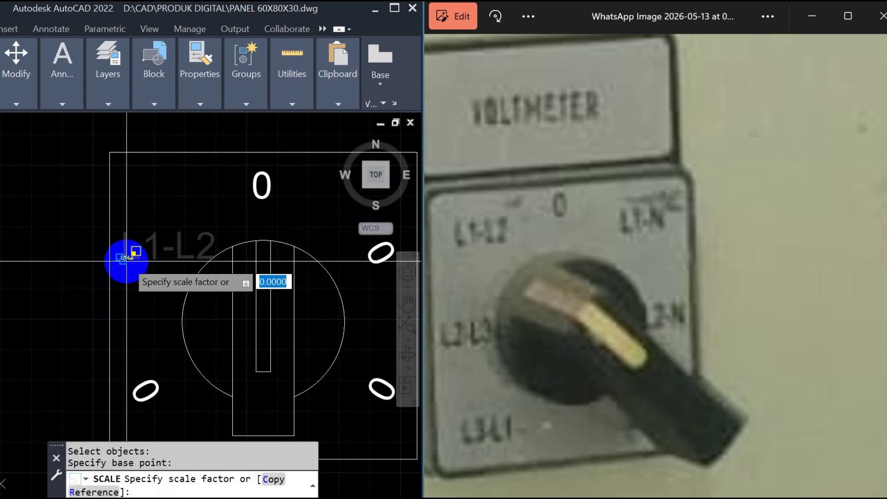
{"action": "type", "text": "0.5"}
{"action": "key", "text": "Return"}
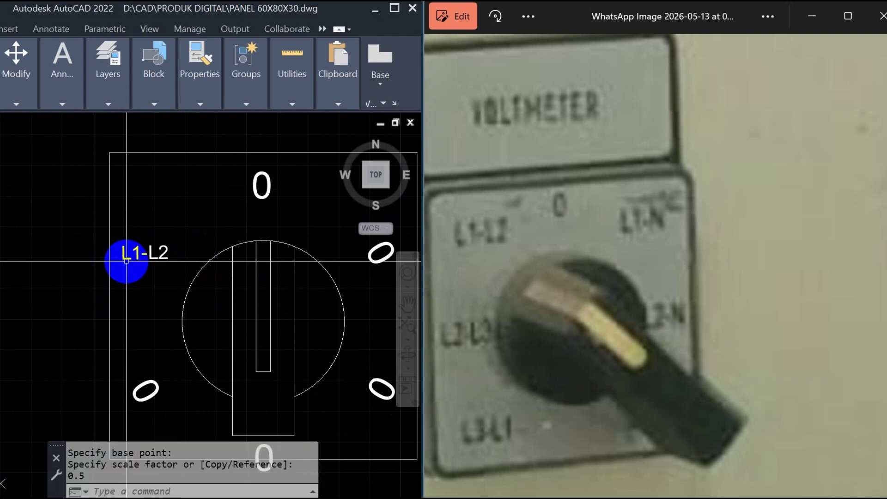
{"action": "key", "text": "Escape"}
Move the L1-L2 label slightly up and to the right within the upper-left area of the switch square
{"action": "scroll", "coordinate": [184, 241], "scroll_direction": "up", "scroll_amount": 5}
{"action": "type", "text": "M"}
{"action": "key", "text": "Return"}
{"action": "left_click", "coordinate": [168, 224]}
{"action": "left_click", "coordinate": [125, 261]}
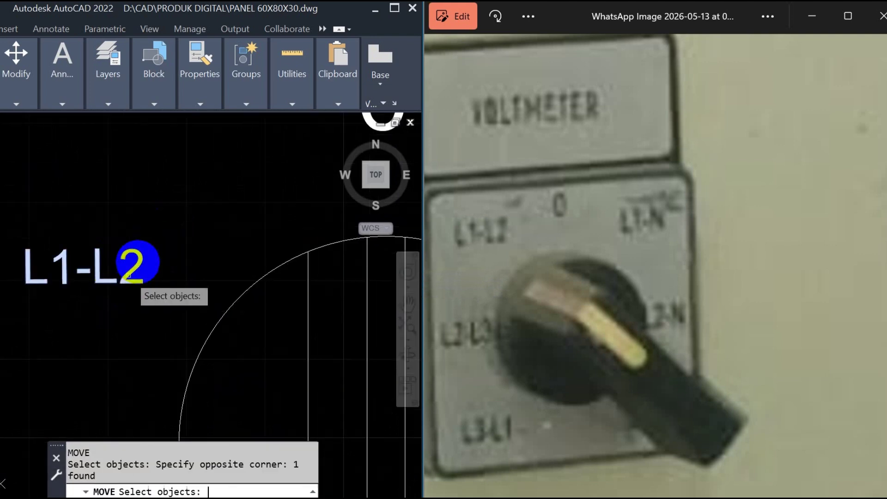
{"action": "key", "text": "Return"}
{"action": "left_click", "coordinate": [152, 232]}
{"action": "left_click", "coordinate": [180, 177]}
{"action": "scroll", "coordinate": [180, 177], "scroll_direction": "down", "scroll_amount": 6}
{"action": "key", "text": "Return"}
{"action": "scroll", "coordinate": [179, 195], "scroll_direction": "up", "scroll_amount": 4}
{"action": "key", "text": "Escape"}
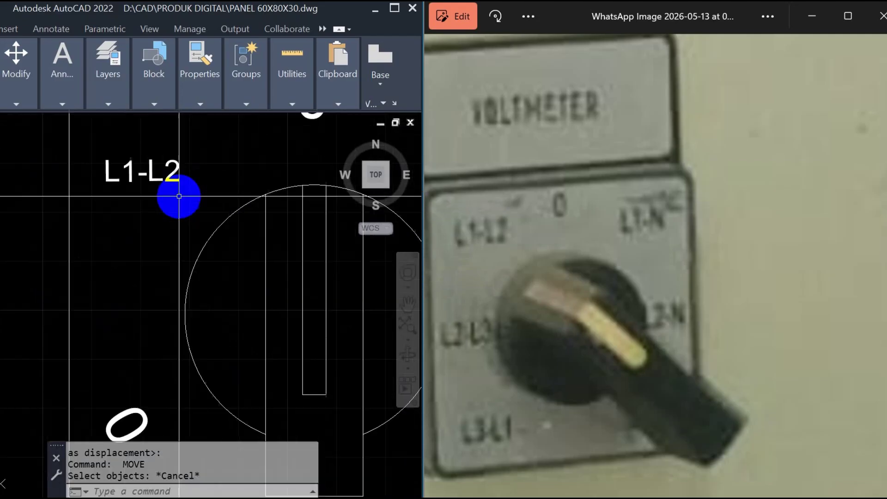
{"action": "middle_click_drag", "start_coordinate": [161, 208], "coordinate": [145, 224]}
{"action": "key", "text": "Escape"}
{"action": "key", "text": "Escape"}
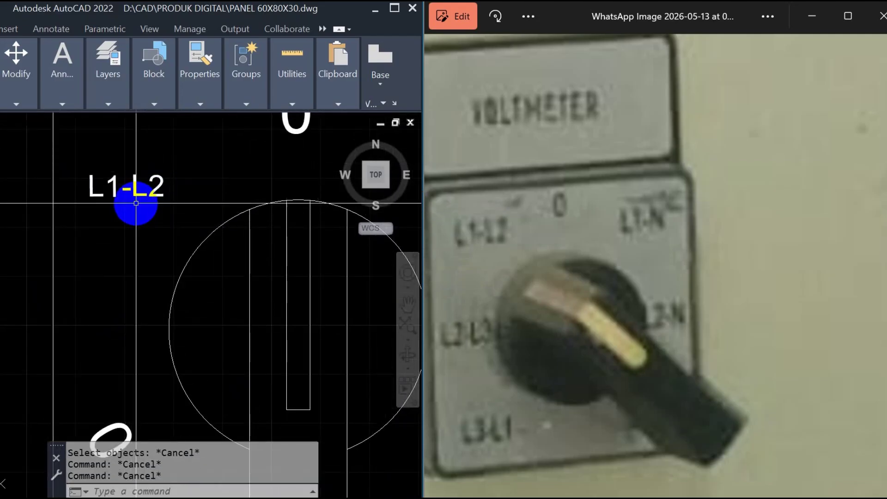
{"action": "type", "text": "RO"}
{"action": "key", "text": "Return"}
{"action": "key", "text": "Escape"}
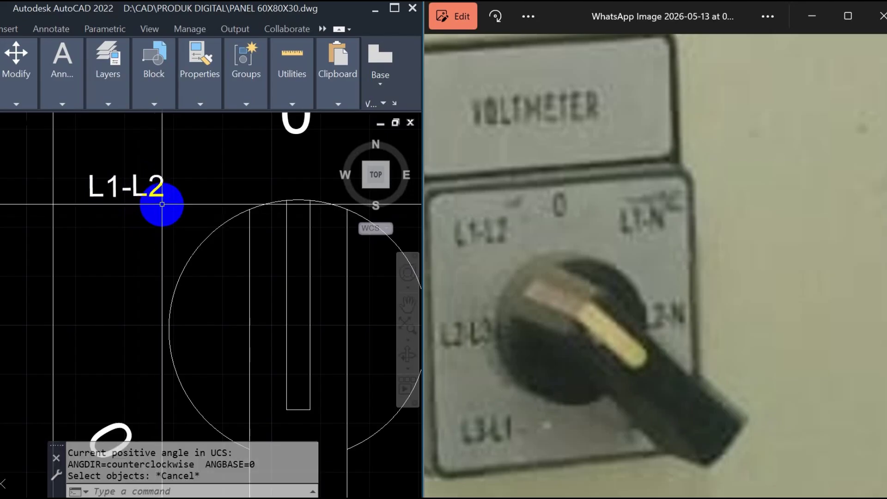
Draw a horizontal reference line about 31 units long from the lower-left corner of the L1-L2 label
{"action": "key", "text": "Return"}
{"action": "left_click", "coordinate": [88, 196]}
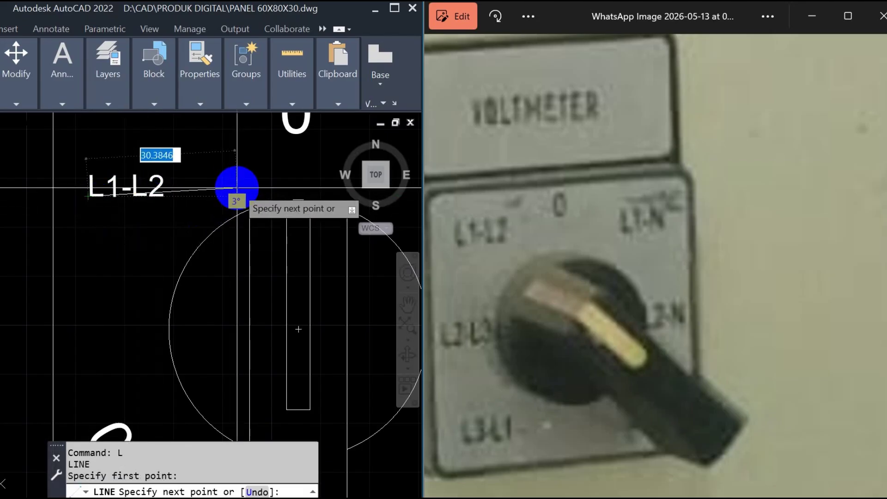
{"action": "left_click", "coordinate": [239, 196]}
{"action": "key", "text": "Escape"}
{"action": "scroll", "coordinate": [186, 198], "scroll_direction": "up", "scroll_amount": 5}
{"action": "scroll", "coordinate": [143, 193], "scroll_direction": "down", "scroll_amount": 2}
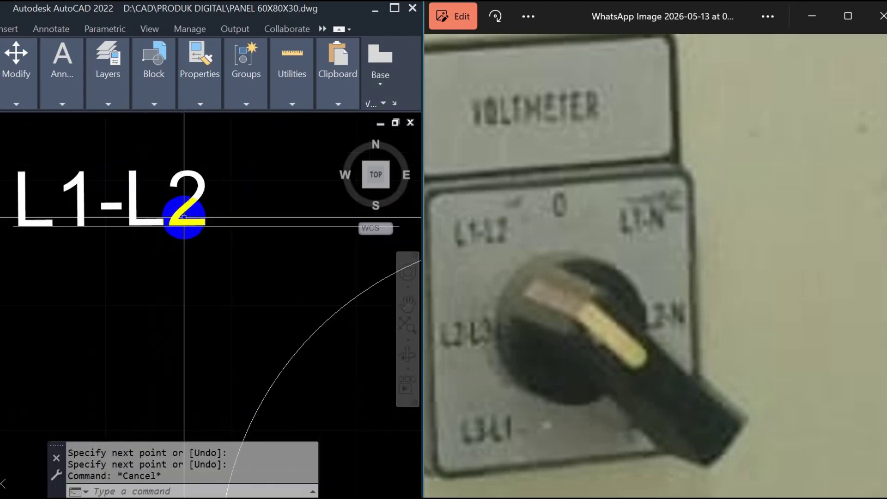
Rotate the L1-L2 label about its lower-left corner, picking the angle along the horizontal reference line
{"action": "type", "text": "RO"}
{"action": "key", "text": "Return"}
{"action": "scroll", "coordinate": [203, 198], "scroll_direction": "up", "scroll_amount": 2}
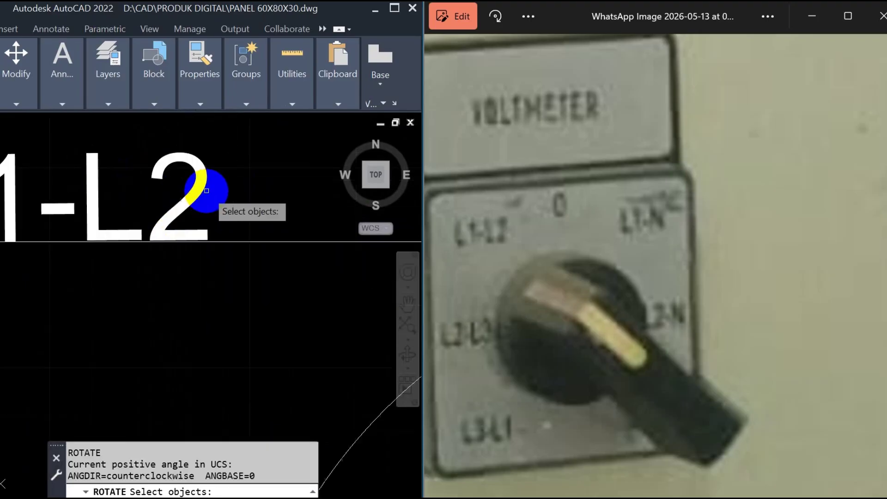
{"action": "left_click", "coordinate": [208, 192]}
{"action": "left_click", "coordinate": [170, 216]}
{"action": "key", "text": "Return"}
{"action": "scroll", "coordinate": [178, 219], "scroll_direction": "down", "scroll_amount": 4}
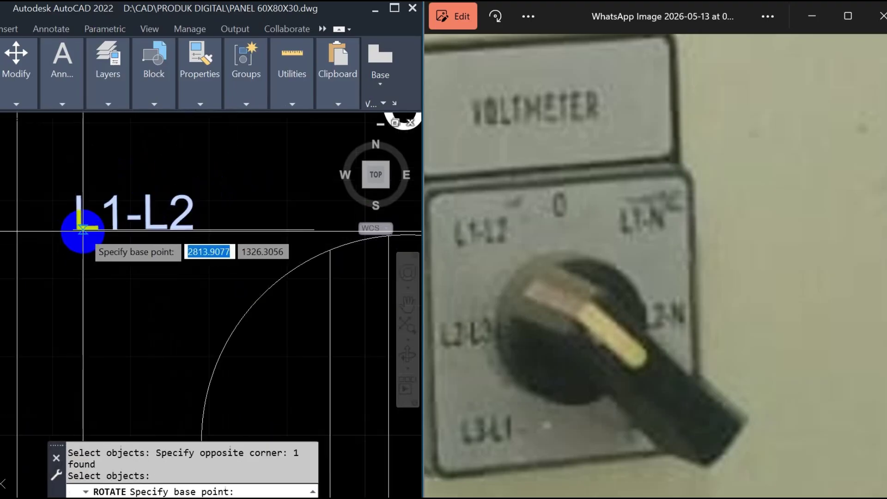
{"action": "left_click", "coordinate": [73, 229]}
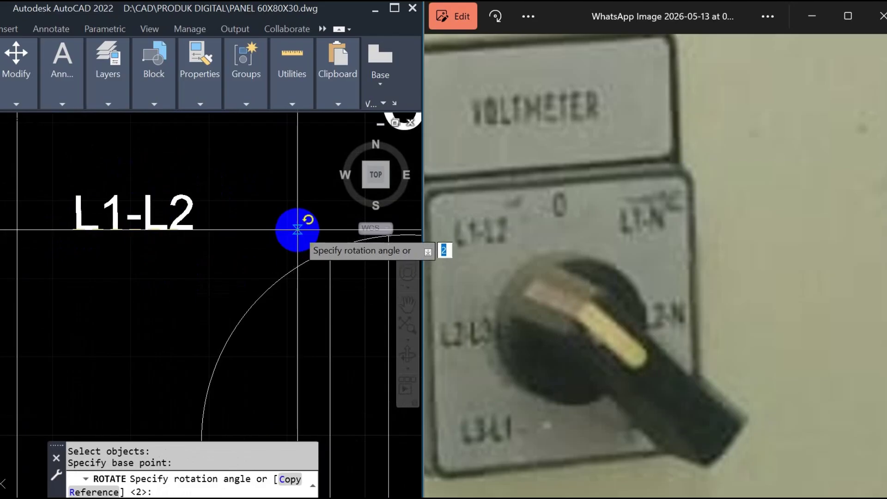
{"action": "left_click", "coordinate": [300, 230]}
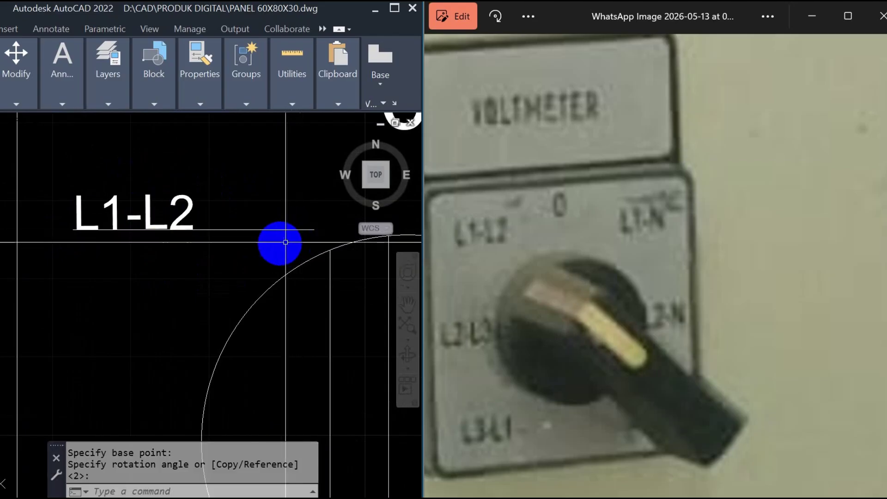
Check the L1-L2 label's alignment against the reference line and erase that line
{"action": "scroll", "coordinate": [169, 229], "scroll_direction": "up", "scroll_amount": 4}
{"action": "scroll", "coordinate": [233, 248], "scroll_direction": "down", "scroll_amount": 2}
{"action": "scroll", "coordinate": [69, 244], "scroll_direction": "up", "scroll_amount": 2}
{"action": "scroll", "coordinate": [72, 245], "scroll_direction": "up", "scroll_amount": 2}
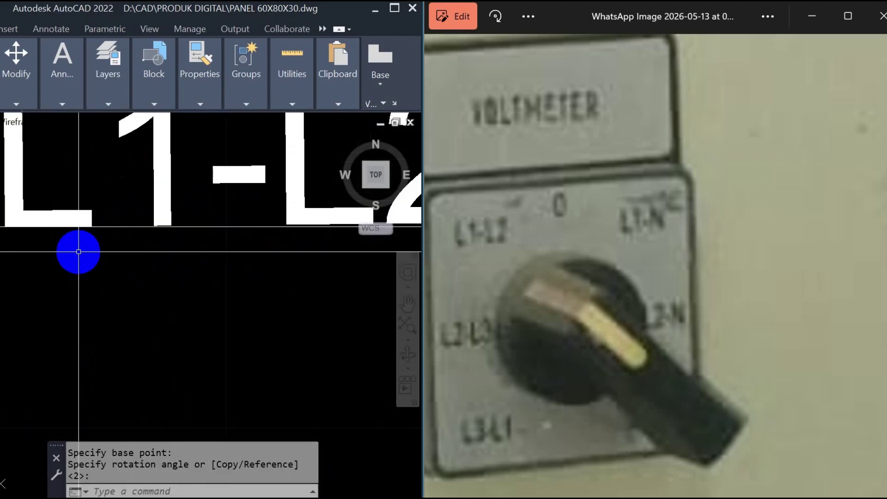
{"action": "scroll", "coordinate": [78, 252], "scroll_direction": "down", "scroll_amount": 6}
{"action": "key", "text": "Escape"}
{"action": "left_click", "coordinate": [221, 234]}
{"action": "left_click", "coordinate": [208, 259]}
{"action": "type", "text": "e"}
{"action": "key", "text": "Return"}
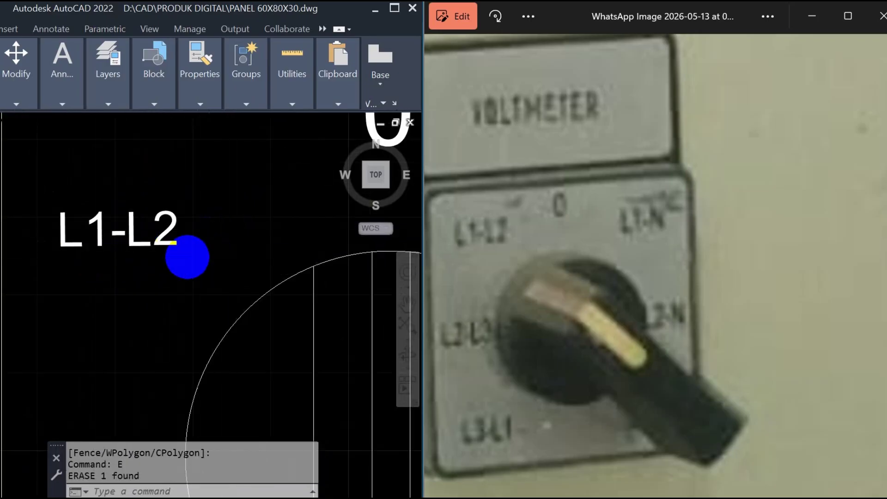
{"action": "key", "text": "Escape"}
{"action": "key", "text": "Escape"}
Copy the L1-L2 label to a spot below it, between the switch square's left edge and the knob
{"action": "scroll", "coordinate": [156, 260], "scroll_direction": "down", "scroll_amount": 6}
{"action": "middle_click_drag", "start_coordinate": [154, 297], "coordinate": [143, 259]}
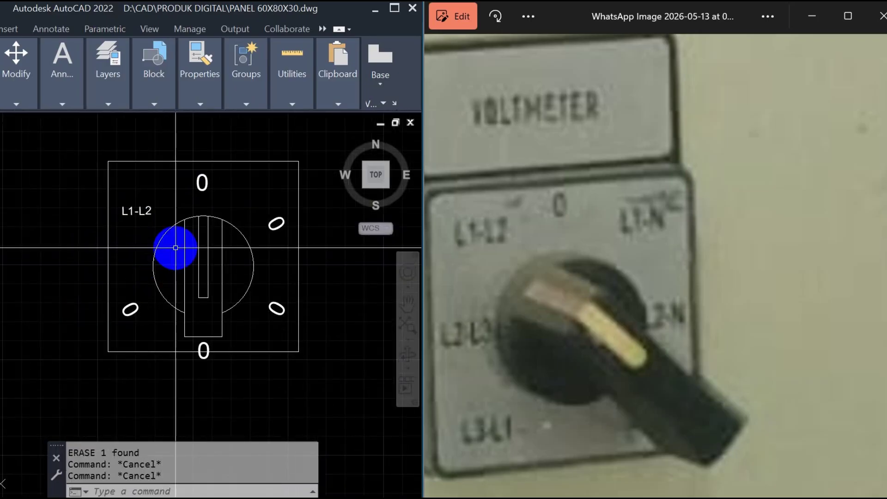
{"action": "type", "text": "o"}
{"action": "key", "text": "Return"}
{"action": "scroll", "coordinate": [161, 220], "scroll_direction": "up", "scroll_amount": 4}
{"action": "left_click", "coordinate": [168, 194]}
{"action": "left_click", "coordinate": [119, 222]}
{"action": "key", "text": "Return"}
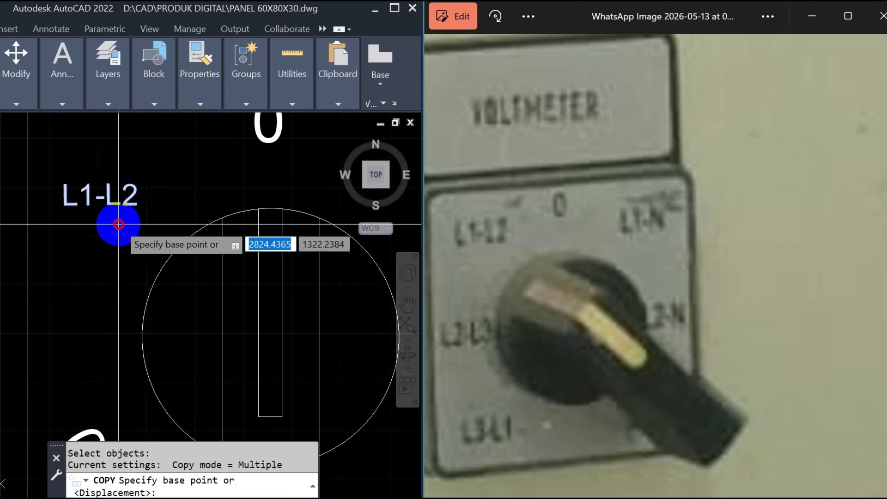
{"action": "left_click", "coordinate": [119, 226]}
{"action": "scroll", "coordinate": [108, 267], "scroll_direction": "down", "scroll_amount": 4}
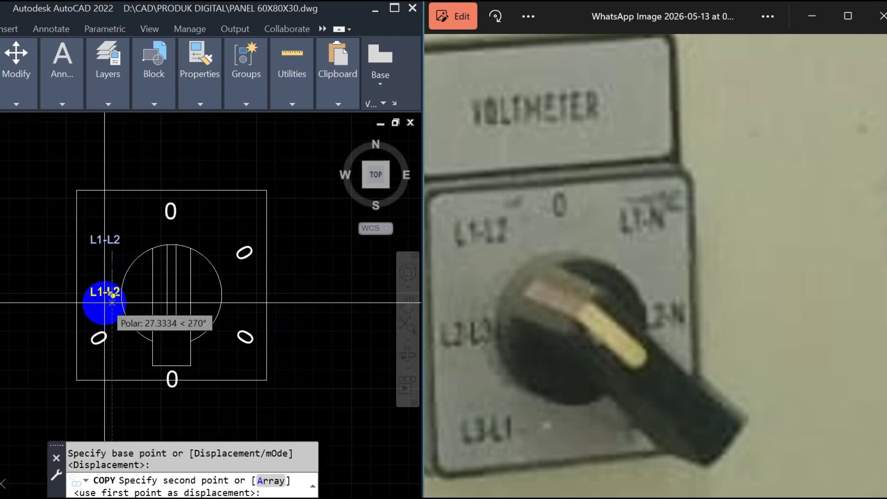
{"action": "left_click", "coordinate": [103, 304]}
{"action": "key", "text": "Escape"}
{"action": "scroll", "coordinate": [103, 302], "scroll_direction": "up", "scroll_amount": 4}
{"action": "key", "text": "Escape"}
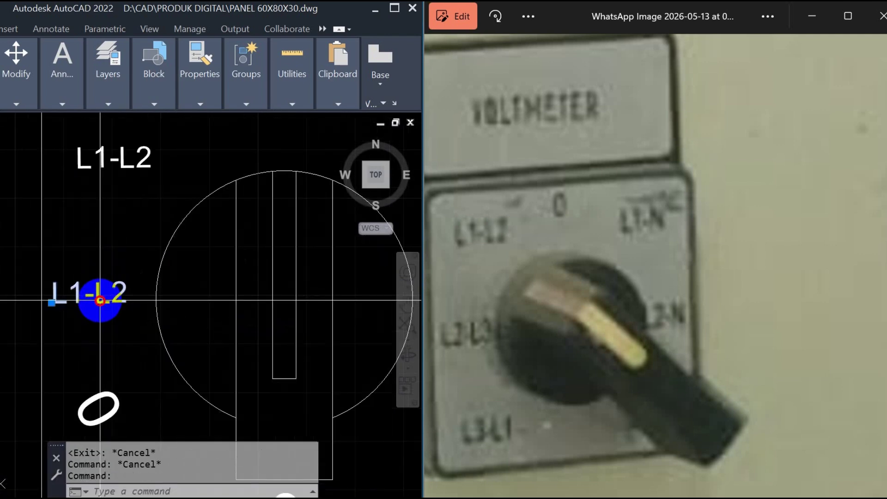
Change the text of the copied label beside the knob to L2-L3
{"action": "double_click", "coordinate": [109, 295]}
{"action": "mouse_move", "coordinate": [110, 295]}
{"action": "left_mouse_down"}
{"action": "mouse_move", "coordinate": [136, 290]}
{"action": "mouse_move", "coordinate": [97, 290]}
{"action": "left_mouse_up"}
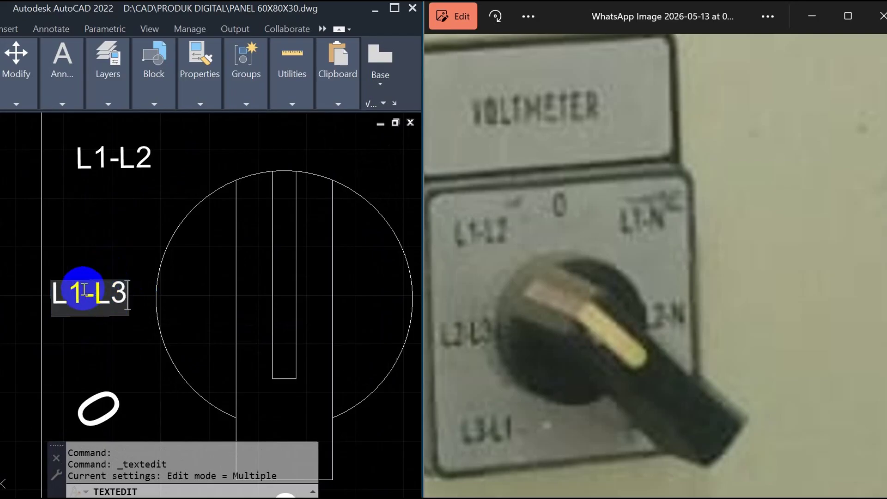
{"action": "type", "text": "2"}
{"action": "left_click", "coordinate": [109, 263]}
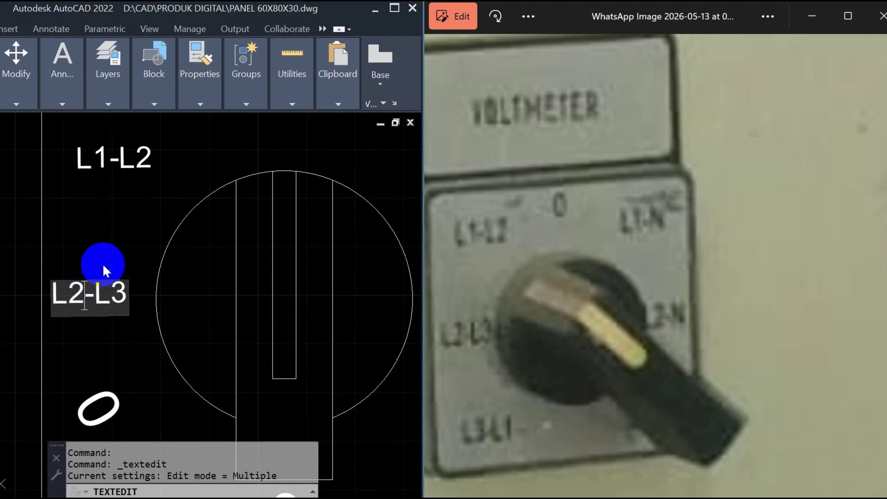
{"action": "key", "text": "Escape"}
Move the L2-L3 label slightly to the right, closer to the knob circle
{"action": "type", "text": "m"}
{"action": "key", "text": "Return"}
{"action": "left_click", "coordinate": [127, 294]}
{"action": "left_click", "coordinate": [83, 316]}
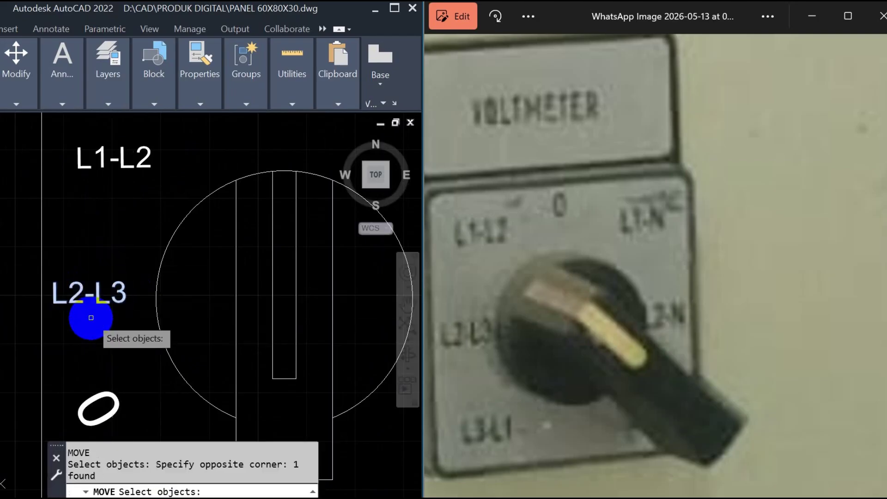
{"action": "key", "text": "Return"}
{"action": "left_click", "coordinate": [80, 336]}
{"action": "left_click", "coordinate": [92, 335]}
{"action": "scroll", "coordinate": [111, 264], "scroll_direction": "down", "scroll_amount": 5}
{"action": "key", "text": "Return"}
{"action": "key", "text": "Escape"}
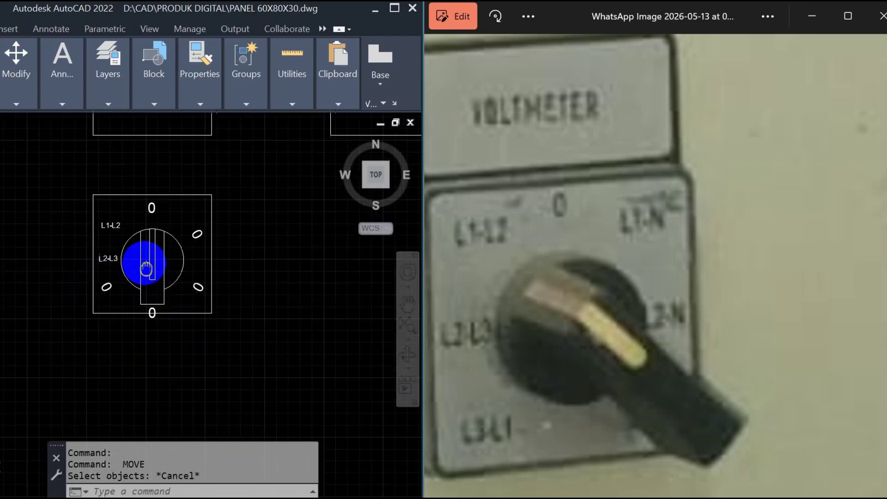
{"action": "key", "text": "Escape"}
{"action": "scroll", "coordinate": [105, 219], "scroll_direction": "up", "scroll_amount": 2}
{"action": "scroll", "coordinate": [85, 179], "scroll_direction": "up", "scroll_amount": 4}
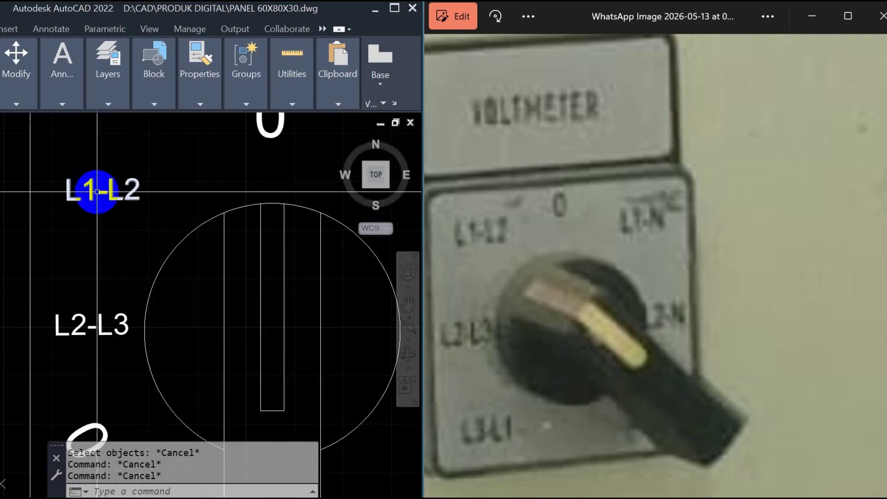
{"action": "double_click", "coordinate": [89, 205]}
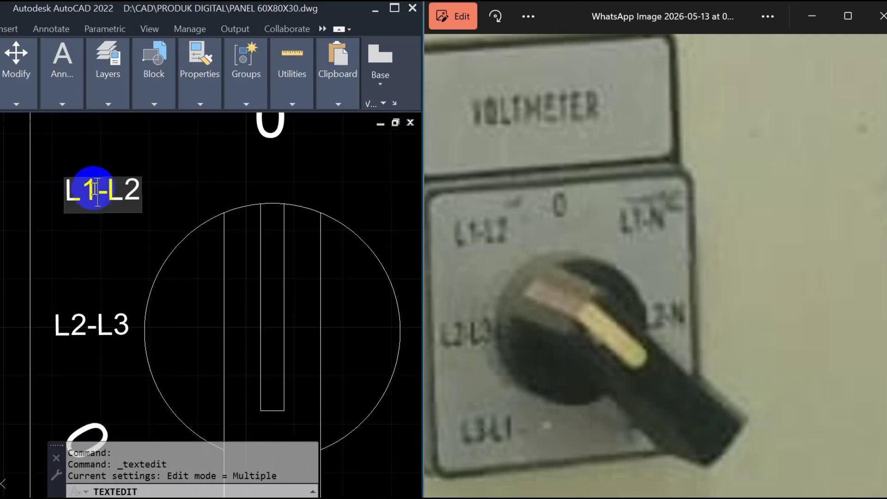
{"action": "left_click", "coordinate": [103, 237]}
{"action": "key", "text": "Escape"}
Erase the tilted "0" at the lower left of the knob, below the L2-L3 label
{"action": "scroll", "coordinate": [123, 222], "scroll_direction": "down", "scroll_amount": 6}
{"action": "scroll", "coordinate": [137, 249], "scroll_direction": "up", "scroll_amount": 4}
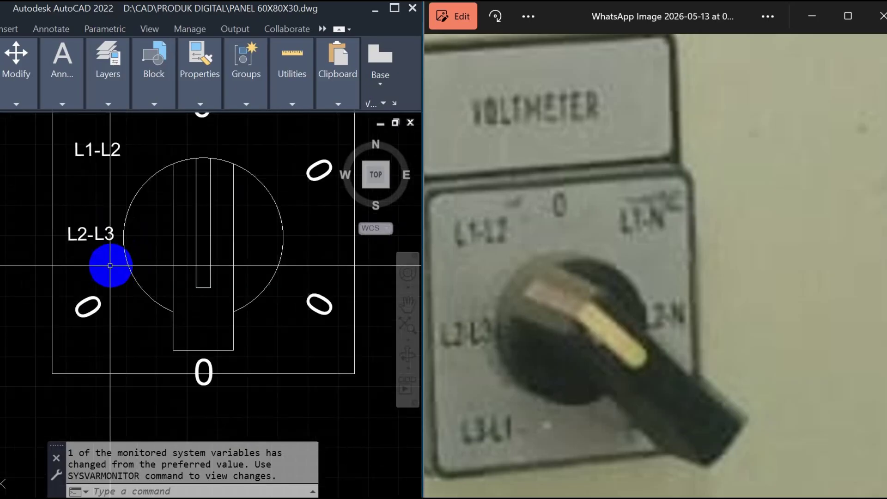
{"action": "scroll", "coordinate": [116, 248], "scroll_direction": "up", "scroll_amount": 2}
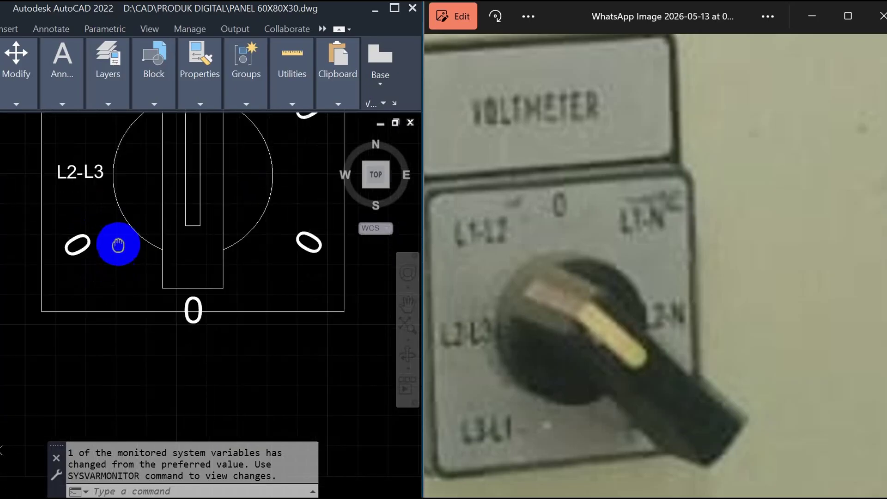
{"action": "scroll", "coordinate": [117, 241], "scroll_direction": "down", "scroll_amount": 2}
{"action": "middle_click_drag", "start_coordinate": [91, 247], "coordinate": [138, 247]}
{"action": "key", "text": "Escape"}
{"action": "left_click", "coordinate": [110, 258]}
{"action": "left_click", "coordinate": [126, 270]}
{"action": "type", "text": "e"}
{"action": "key", "text": "Return"}
{"action": "key", "text": "Escape"}
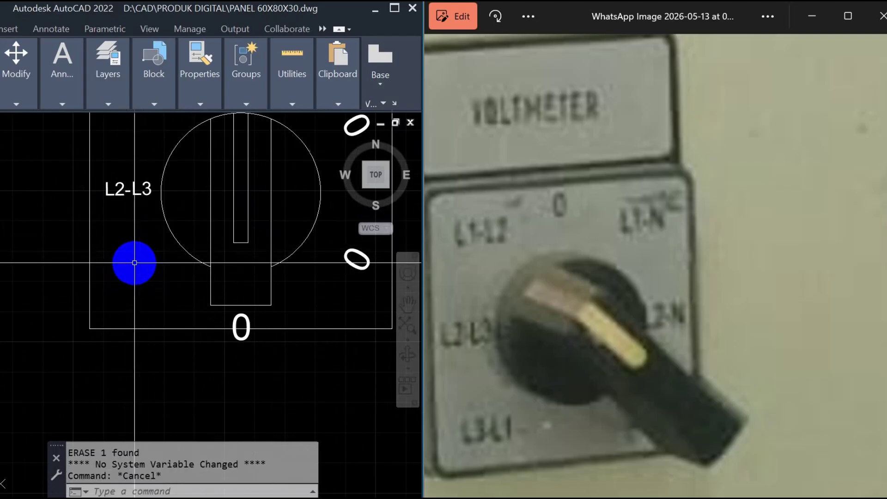
Copy the L2-L3 label about 28 units straight down to the lower-left area of the switch square
{"action": "type", "text": "co"}
{"action": "key", "text": "Return"}
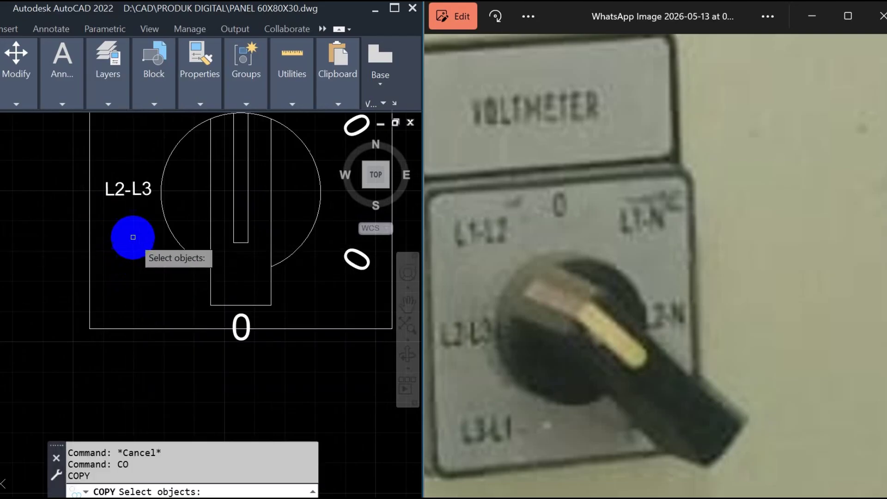
{"action": "left_click_drag", "start_coordinate": [148, 179], "coordinate": [127, 212]}
{"action": "key", "text": "Return"}
{"action": "left_click", "coordinate": [130, 220]}
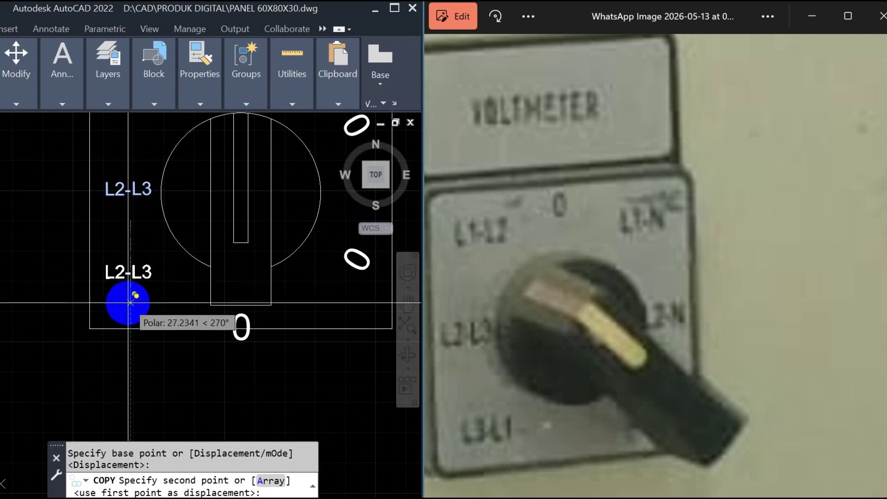
{"action": "left_click", "coordinate": [131, 306]}
{"action": "key", "text": "Escape"}
Change the text of the lower copied label to L3-L1
{"action": "scroll", "coordinate": [119, 283], "scroll_direction": "up", "scroll_amount": 2}
{"action": "double_click", "coordinate": [119, 286]}
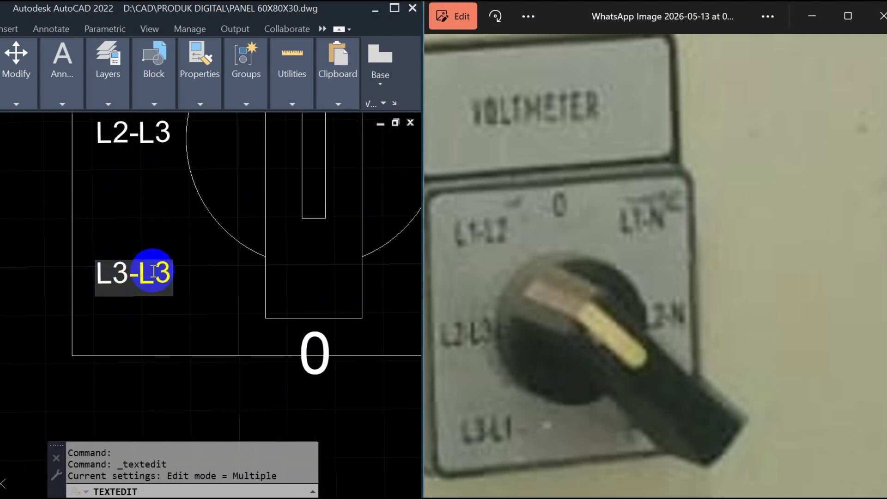
{"action": "type", "text": "1"}
{"action": "key", "text": "Return"}
{"action": "key", "text": "Escape"}
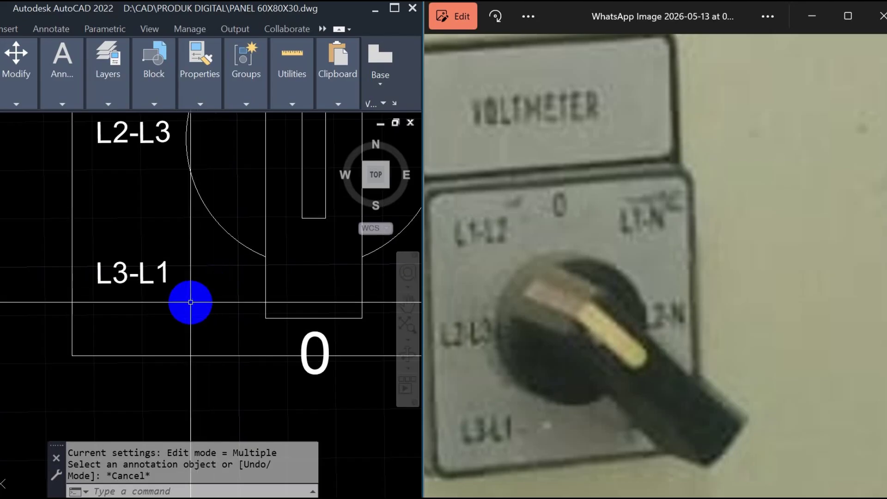
Erase the "0" below the handle on the switch square's lower edge
{"action": "scroll", "coordinate": [197, 289], "scroll_direction": "down", "scroll_amount": 4}
{"action": "scroll", "coordinate": [227, 294], "scroll_direction": "up", "scroll_amount": 2}
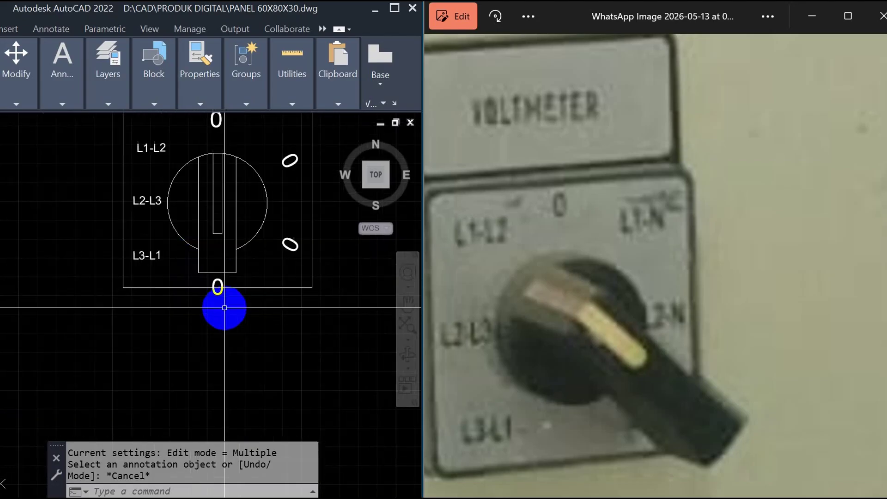
{"action": "key", "text": "Escape"}
{"action": "left_click", "coordinate": [221, 292]}
{"action": "type", "text": "e"}
{"action": "key", "text": "Return"}
{"action": "key", "text": "Return"}
{"action": "key", "text": "Escape"}
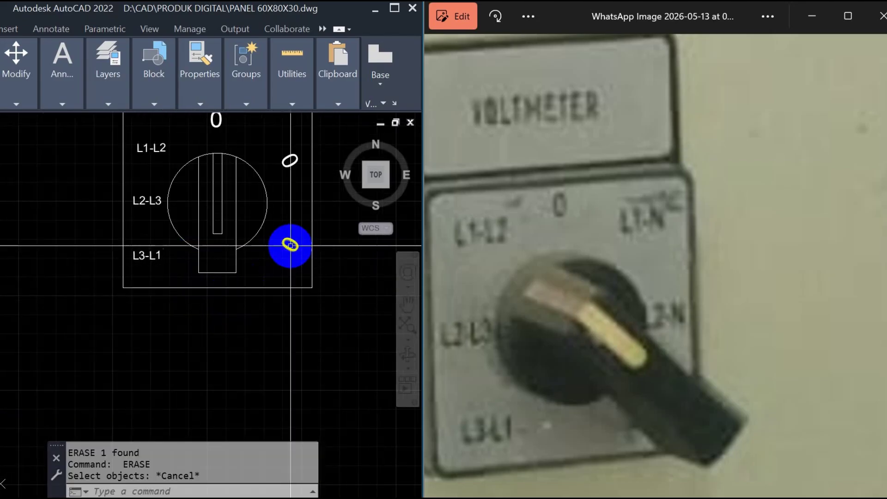
Erase the two tilted "0" labels to the right of the knob
{"action": "left_click", "coordinate": [290, 245]}
{"action": "type", "text": "e"}
{"action": "key", "text": "Return"}
{"action": "key", "text": "Escape"}
{"action": "left_click", "coordinate": [288, 170]}
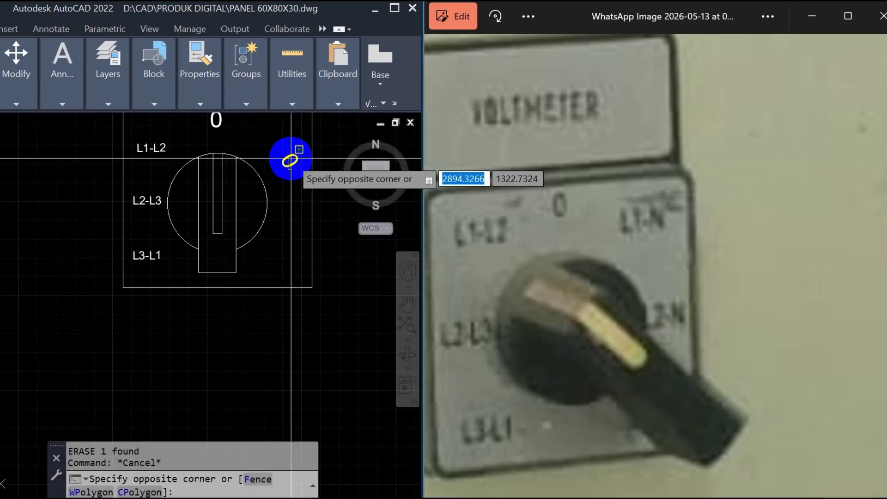
{"action": "left_click", "coordinate": [278, 158]}
{"action": "type", "text": "e"}
{"action": "key", "text": "Return"}
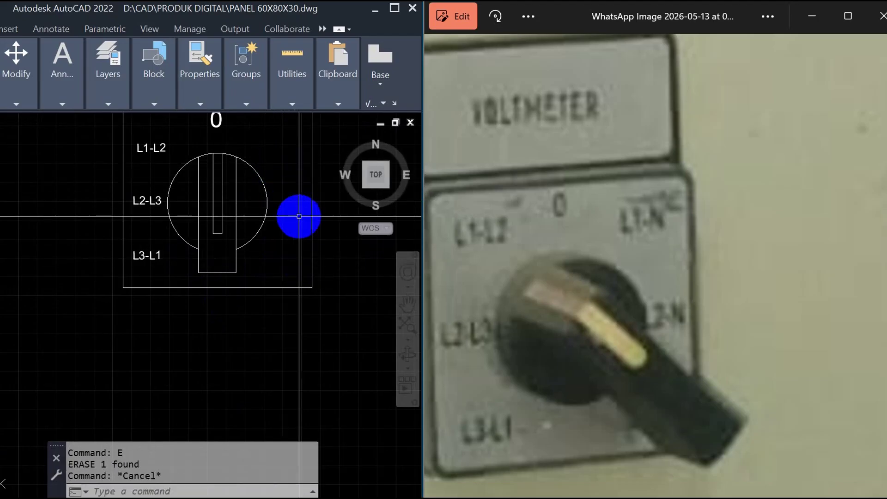
Try to match the properties of the "0" label onto the L1-L2 label, and undo the change
{"action": "type", "text": "MA"}
{"action": "key", "text": "Return"}
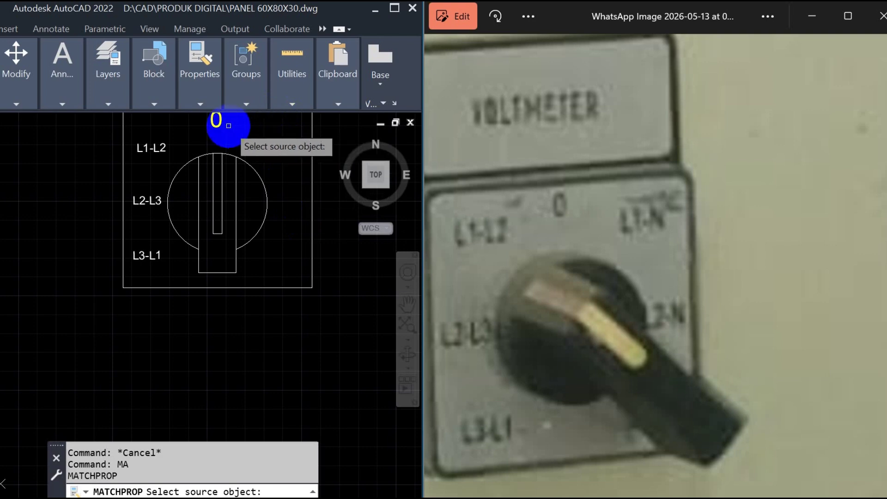
{"action": "left_click", "coordinate": [211, 125]}
{"action": "left_click", "coordinate": [174, 138]}
{"action": "scroll", "coordinate": [174, 138], "scroll_direction": "up", "scroll_amount": 4}
{"action": "left_click", "coordinate": [143, 174]}
{"action": "scroll", "coordinate": [178, 198], "scroll_direction": "down", "scroll_amount": 6}
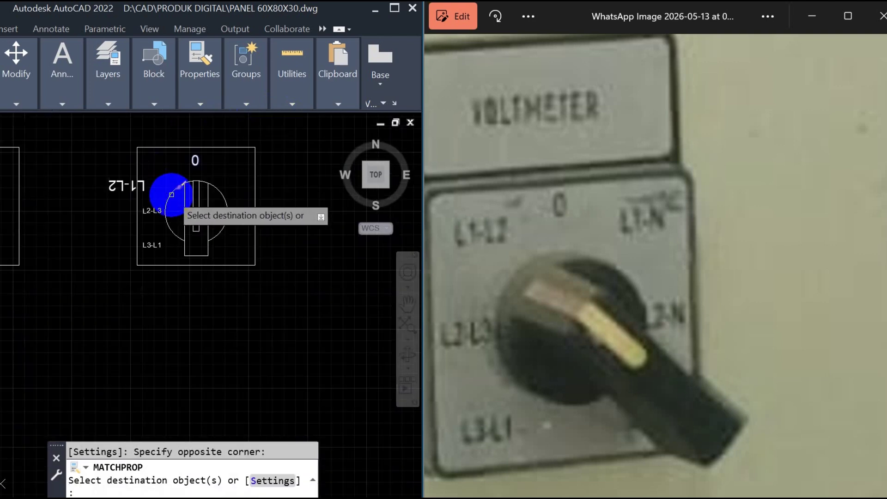
{"action": "key", "text": "Escape"}
{"action": "key", "text": "ctrl+z"}
{"action": "scroll", "coordinate": [174, 198], "scroll_direction": "up", "scroll_amount": 3}
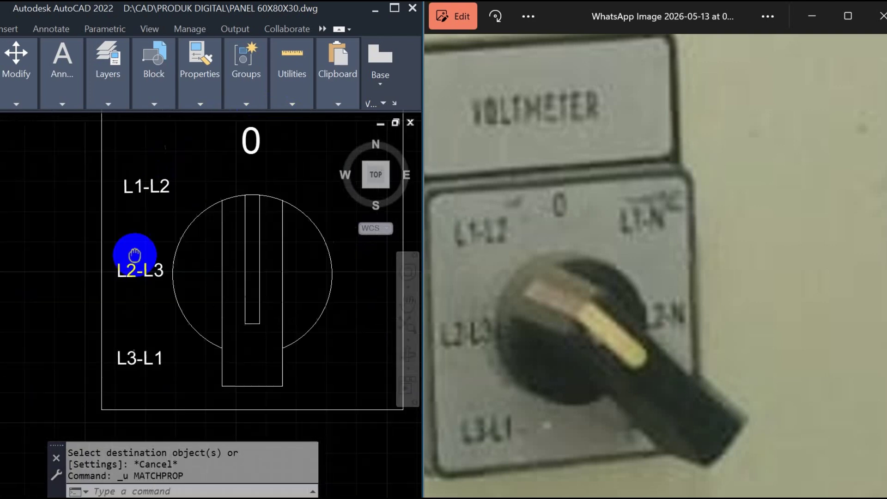
{"action": "scroll", "coordinate": [134, 257], "scroll_direction": "down", "scroll_amount": 1}
{"action": "key", "text": "Escape"}
{"action": "scroll", "coordinate": [193, 211], "scroll_direction": "up", "scroll_amount": 2}
{"action": "key", "text": "Escape"}
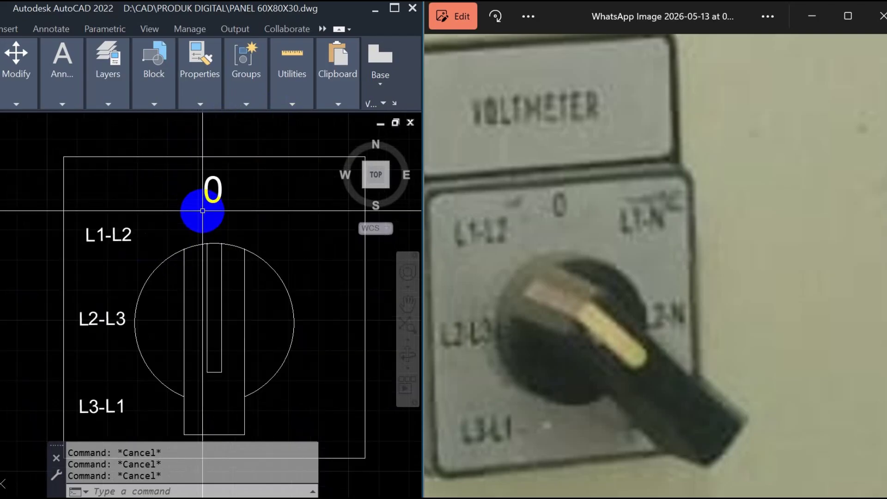
Mirror the L1-L2, L2-L3 and L3-L1 labels across the knob's vertical centre line, keeping the originals
{"action": "scroll", "coordinate": [179, 236], "scroll_direction": "down", "scroll_amount": 2}
{"action": "scroll", "coordinate": [140, 283], "scroll_direction": "up", "scroll_amount": 2}
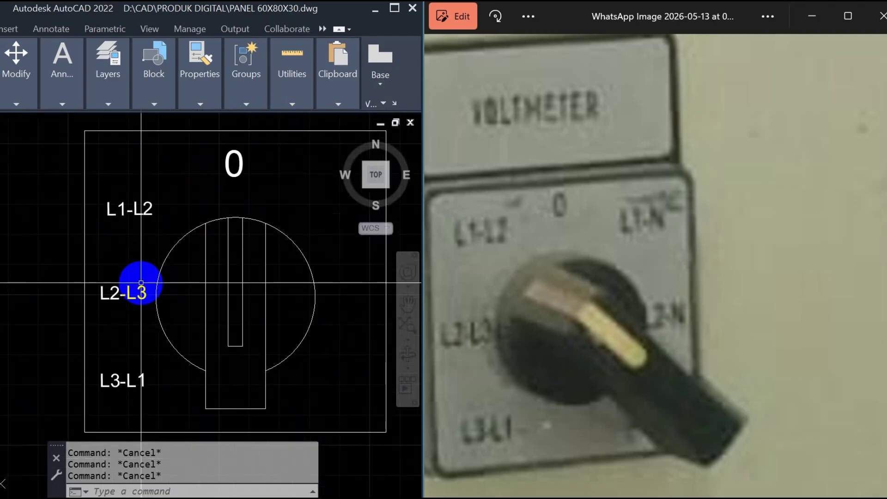
{"action": "type", "text": "mi"}
{"action": "key", "text": "space"}
{"action": "left_click", "coordinate": [129, 180]}
{"action": "left_click", "coordinate": [103, 407]}
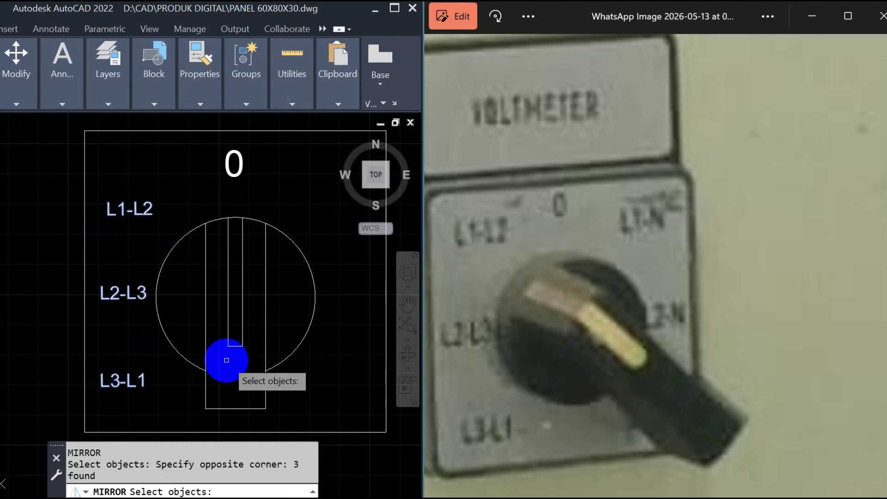
{"action": "key", "text": "space"}
{"action": "left_click", "coordinate": [236, 297]}
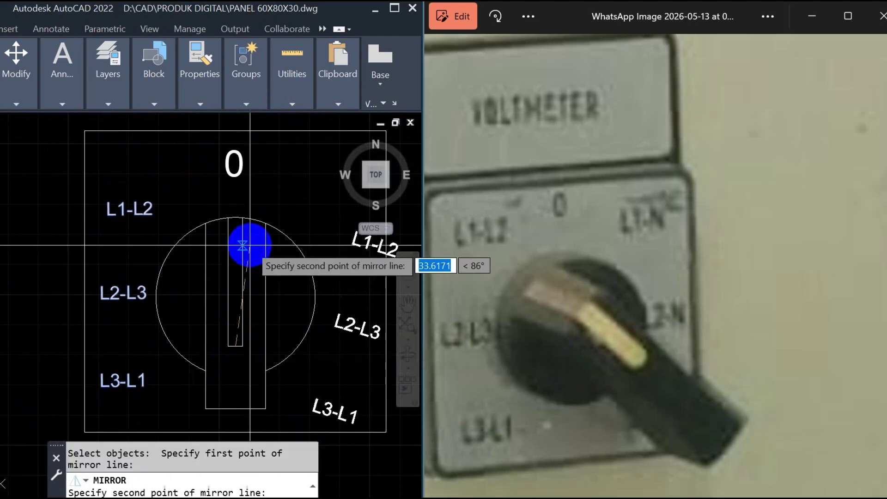
{"action": "left_click", "coordinate": [238, 213]}
{"action": "key", "text": "space"}
{"action": "scroll", "coordinate": [316, 282], "scroll_direction": "down", "scroll_amount": 4}
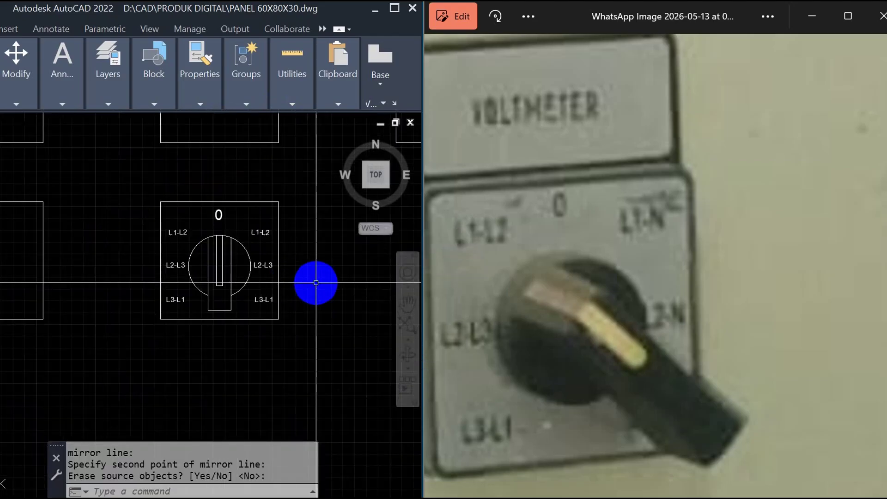
{"action": "key", "text": "Escape"}
{"action": "key", "text": "Escape"}
Change the mirrored L1-L2 label to the right of the knob to L1-N
{"action": "scroll", "coordinate": [269, 202], "scroll_direction": "up", "scroll_amount": 4}
{"action": "key", "text": "Escape"}
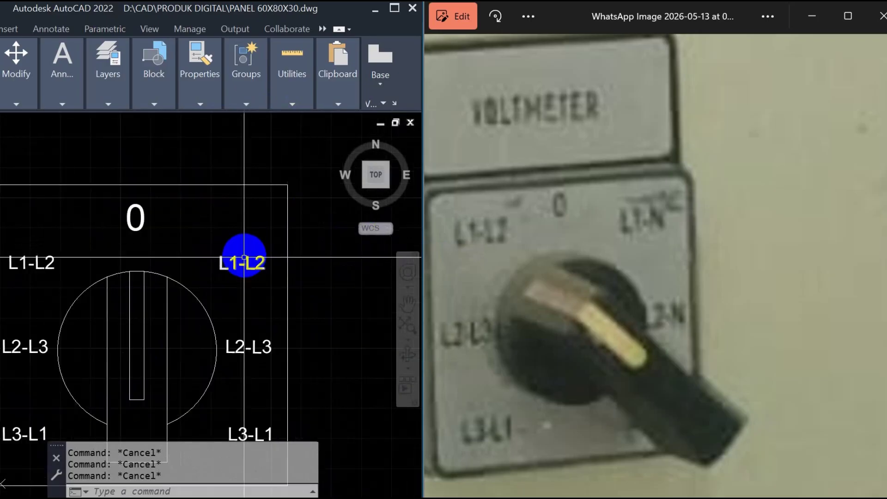
{"action": "double_click", "coordinate": [245, 271]}
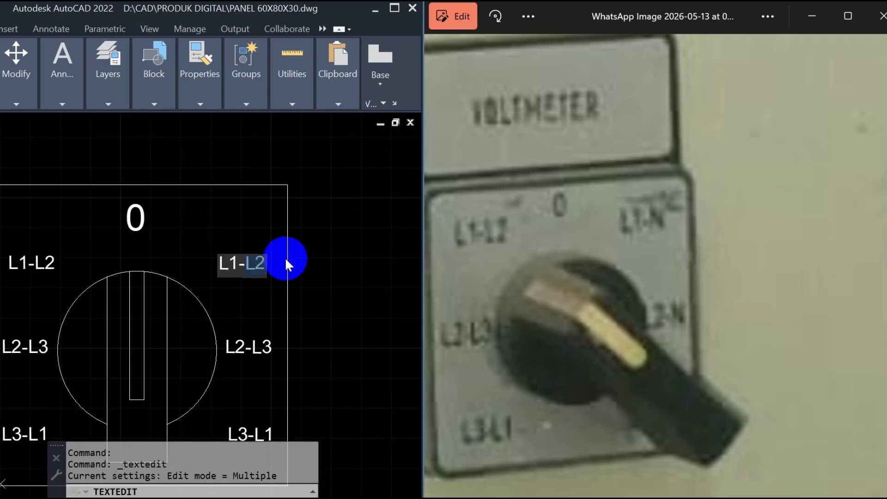
{"action": "type", "text": "N"}
{"action": "key", "text": "Return"}
{"action": "key", "text": "Escape"}
Change the mirrored L2-L3 label to the right of the knob to L2-N
{"action": "left_click", "coordinate": [250, 347]}
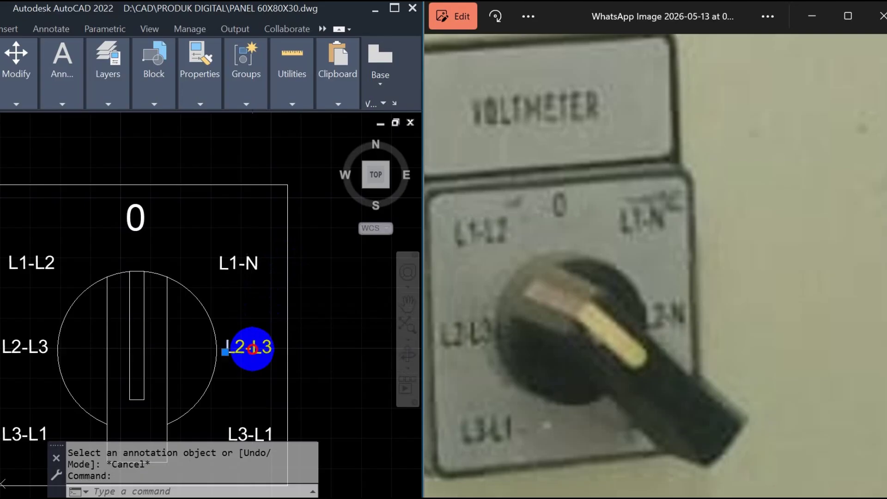
{"action": "double_click", "coordinate": [252, 348]}
{"action": "scroll", "coordinate": [254, 347], "scroll_direction": "up", "scroll_amount": 2}
{"action": "left_click_drag", "start_coordinate": [251, 344], "coordinate": [297, 338]}
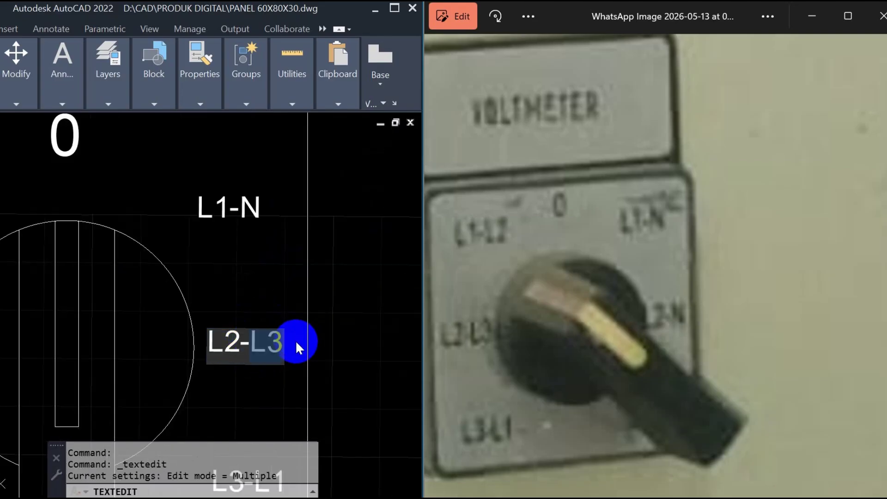
{"action": "type", "text": "N"}
{"action": "left_click", "coordinate": [283, 293]}
{"action": "scroll", "coordinate": [257, 297], "scroll_direction": "down", "scroll_amount": 3}
{"action": "scroll", "coordinate": [261, 357], "scroll_direction": "up", "scroll_amount": 3}
{"action": "key", "text": "Escape"}
{"action": "key", "text": "Escape"}
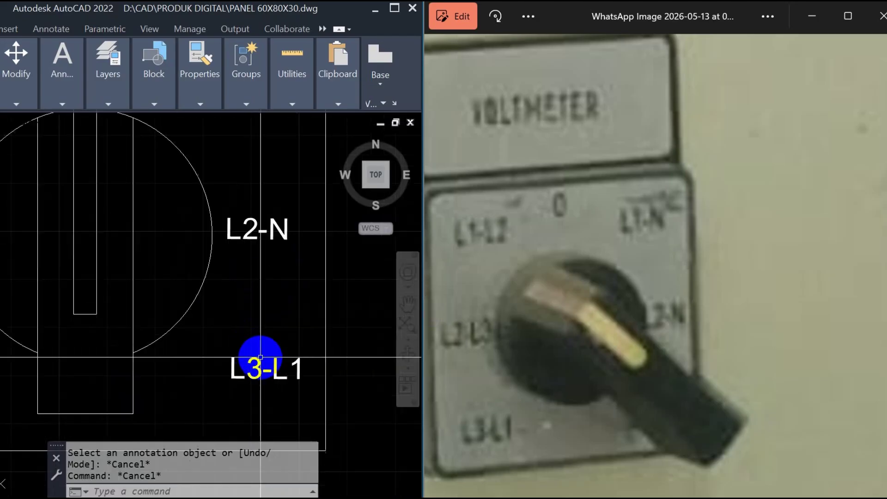
Change the mirrored L3-L1 label near the switch square's lower-right corner to L3-N
{"action": "double_click", "coordinate": [266, 373]}
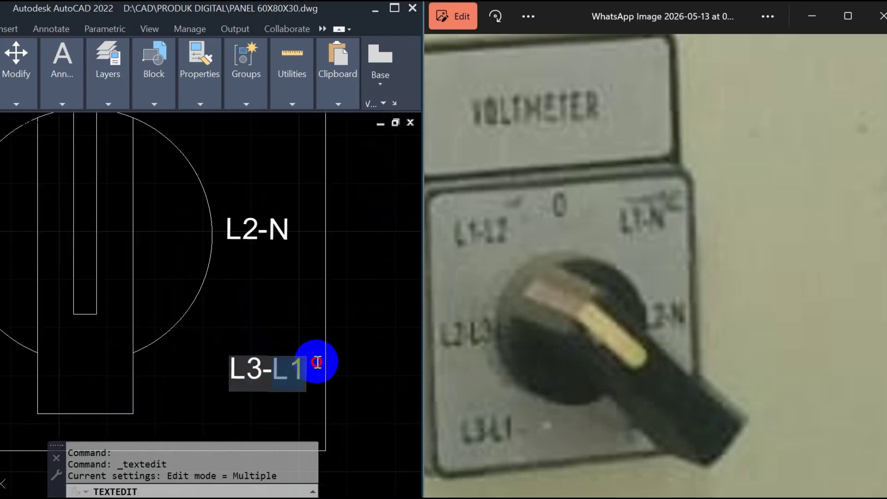
{"action": "type", "text": "N"}
{"action": "left_click", "coordinate": [278, 311]}
{"action": "scroll", "coordinate": [277, 311], "scroll_direction": "down", "scroll_amount": 3}
{"action": "key", "text": "Escape"}
{"action": "key", "text": "Escape"}
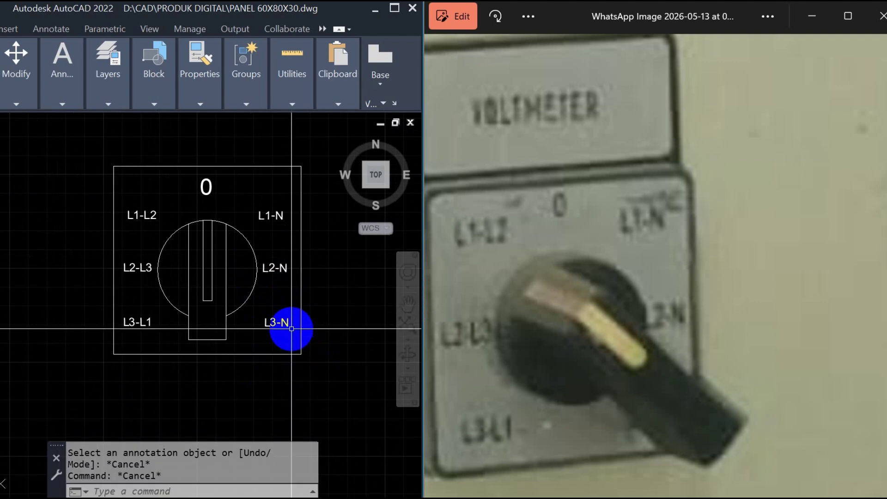
Move the L3-N label horizontally to the left, closer to the switch handle
{"action": "type", "text": "M"}
{"action": "key", "text": "Return"}
{"action": "scroll", "coordinate": [288, 331], "scroll_direction": "up", "scroll_amount": 3}
{"action": "left_click", "coordinate": [277, 318]}
{"action": "left_click", "coordinate": [260, 369]}
{"action": "key", "text": "Return"}
{"action": "left_click", "coordinate": [252, 368]}
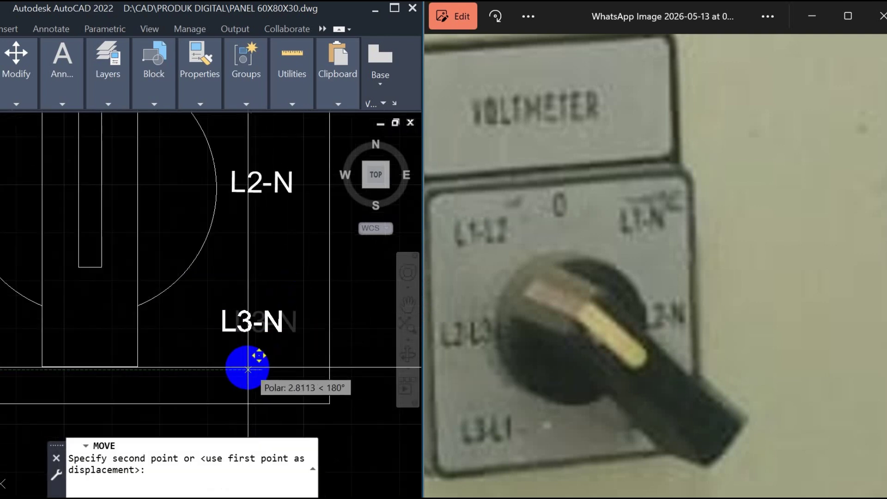
{"action": "left_click", "coordinate": [242, 367]}
{"action": "scroll", "coordinate": [296, 316], "scroll_direction": "down", "scroll_amount": 3}
{"action": "key", "text": "Escape"}
Move the L3-L1 label to the right, closer to the switch handle
{"action": "key", "text": "Return"}
{"action": "scroll", "coordinate": [165, 308], "scroll_direction": "up", "scroll_amount": 3}
{"action": "left_click", "coordinate": [166, 309]}
{"action": "left_click", "coordinate": [137, 362]}
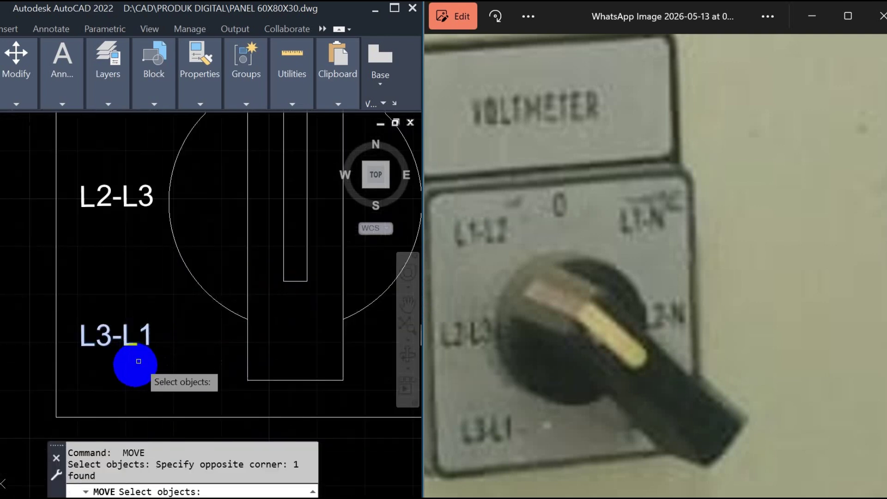
{"action": "key", "text": "Return"}
{"action": "left_click", "coordinate": [113, 371]}
{"action": "left_click", "coordinate": [149, 366]}
{"action": "scroll", "coordinate": [148, 367], "scroll_direction": "down", "scroll_amount": 3}
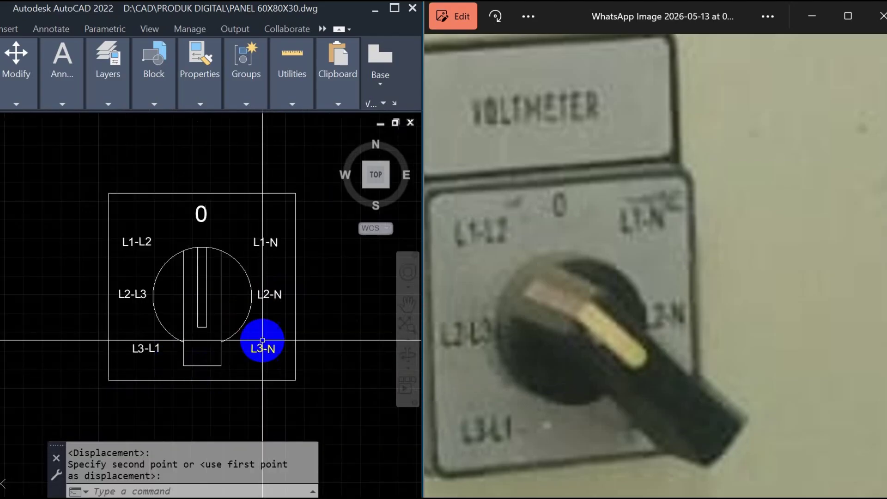
Move the L1-L2 label horizontally to the right, toward the knob's centre line
{"action": "scroll", "coordinate": [263, 242], "scroll_direction": "up", "scroll_amount": 2}
{"action": "key", "text": "Escape"}
{"action": "key", "text": "Return"}
{"action": "left_click", "coordinate": [135, 236]}
{"action": "left_click", "coordinate": [73, 241]}
{"action": "key", "text": "Return"}
{"action": "left_click", "coordinate": [89, 208]}
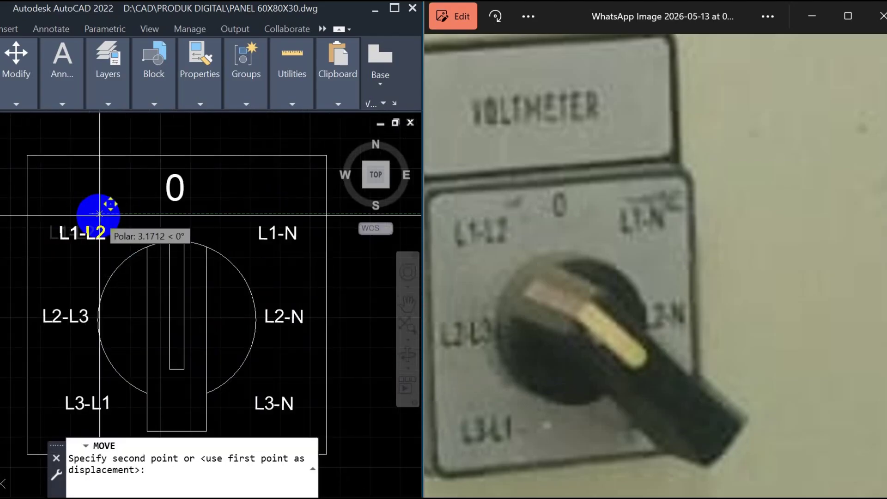
{"action": "key", "text": "Escape"}
Move the L1-N label to the left, toward the knob's centre line
{"action": "key", "text": "Return"}
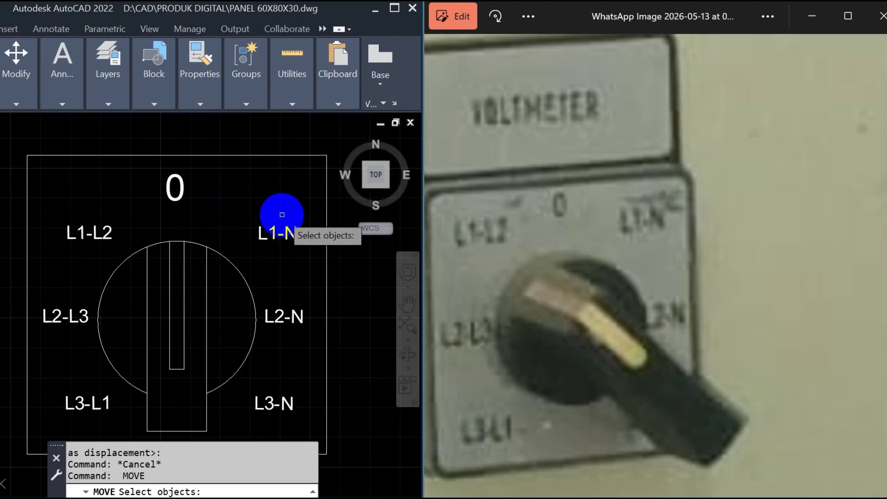
{"action": "left_click", "coordinate": [305, 243]}
{"action": "left_click", "coordinate": [295, 202]}
{"action": "key", "text": "Return"}
{"action": "left_click", "coordinate": [296, 194]}
{"action": "left_click", "coordinate": [288, 198]}
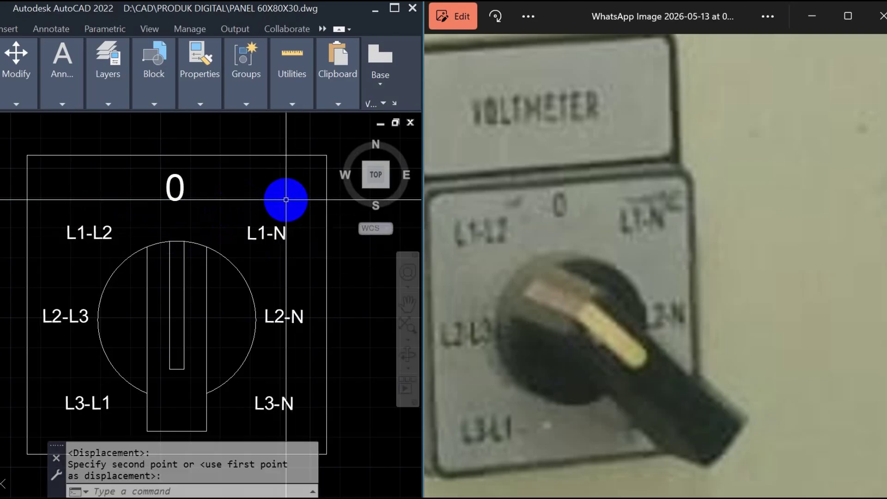
{"action": "scroll", "coordinate": [268, 212], "scroll_direction": "down", "scroll_amount": 4}
{"action": "key", "text": "Return"}
{"action": "key", "text": "Escape"}
{"action": "key", "text": "Escape"}
Hatch the interior of the narrow pointer bar inside the switch handle
{"action": "scroll", "coordinate": [231, 245], "scroll_direction": "up", "scroll_amount": 2}
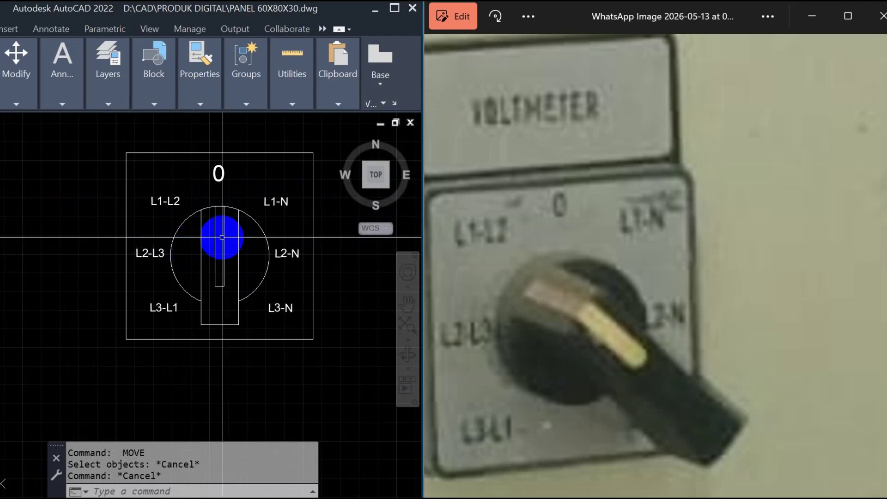
{"action": "type", "text": "H"}
{"action": "key", "text": "Return"}
{"action": "scroll", "coordinate": [224, 242], "scroll_direction": "up", "scroll_amount": 2}
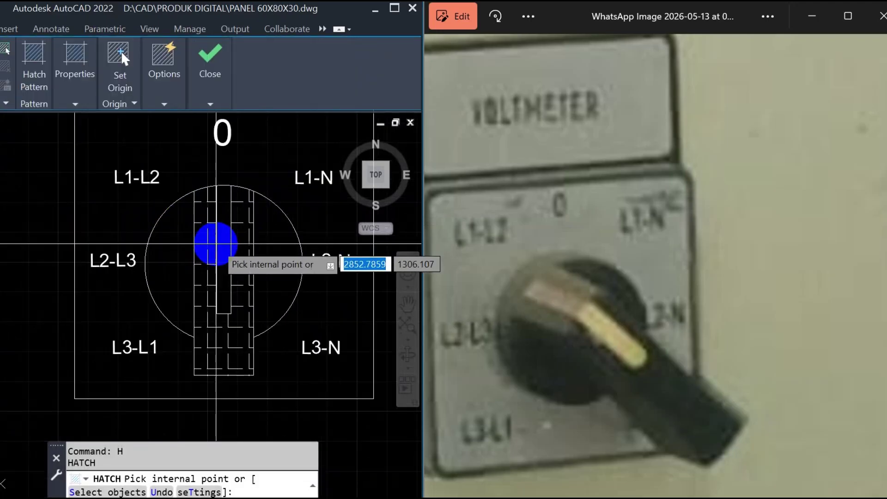
{"action": "left_click", "coordinate": [224, 242]}
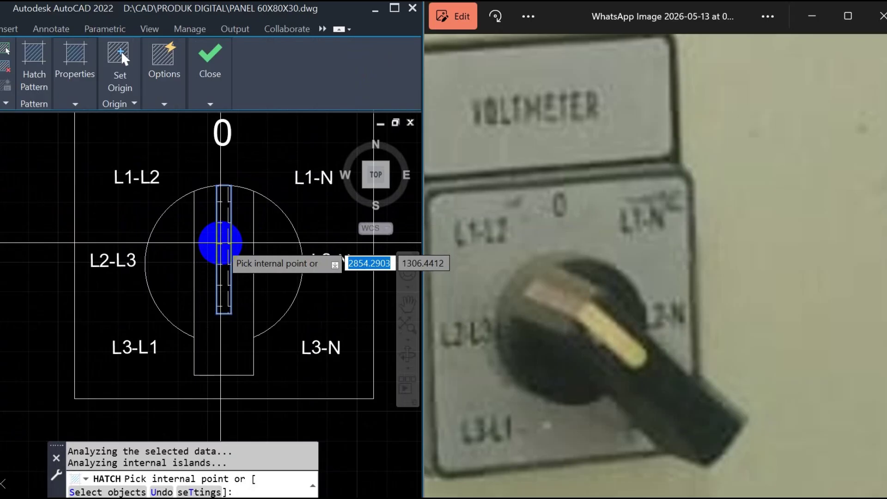
{"action": "key", "text": "Escape"}
Change the pointer bar's hatch pattern to SOLID and finish editing the hatch
{"action": "left_click", "coordinate": [230, 223]}
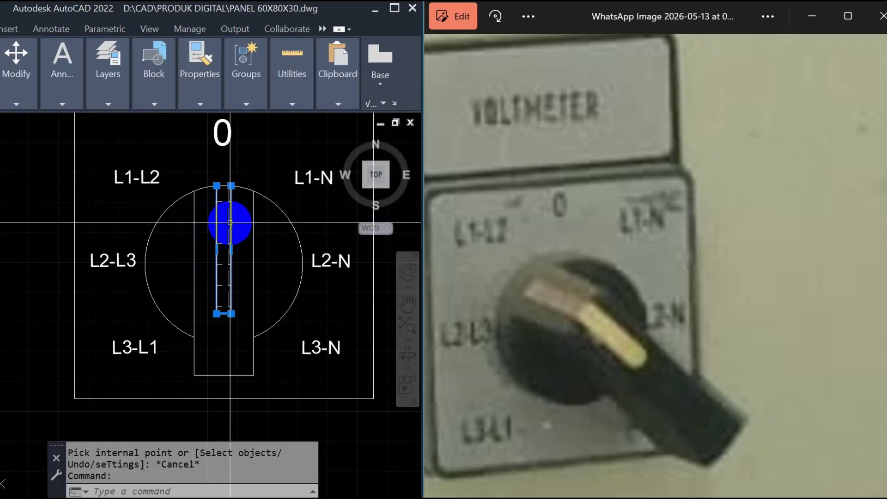
{"action": "left_click", "coordinate": [227, 223]}
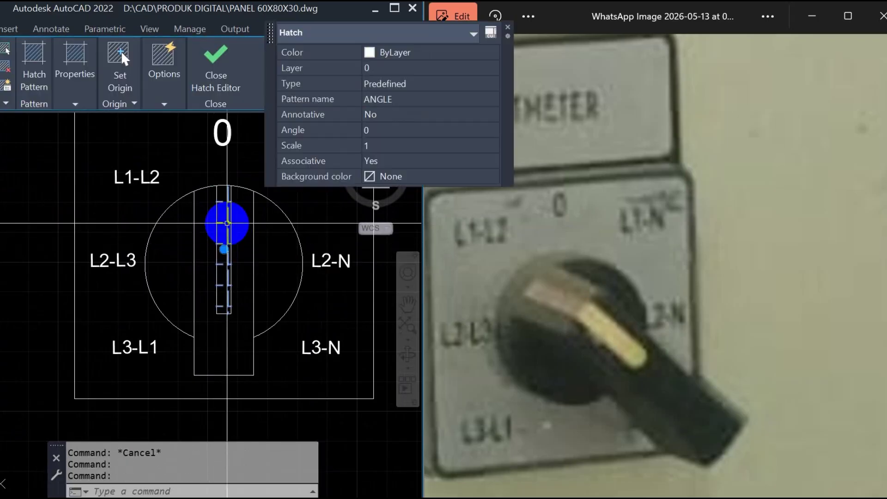
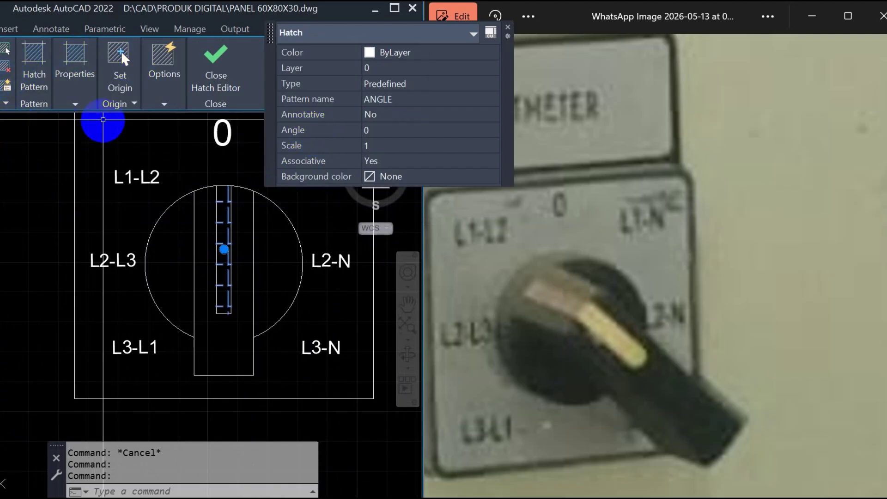
{"action": "left_click", "coordinate": [130, 104]}
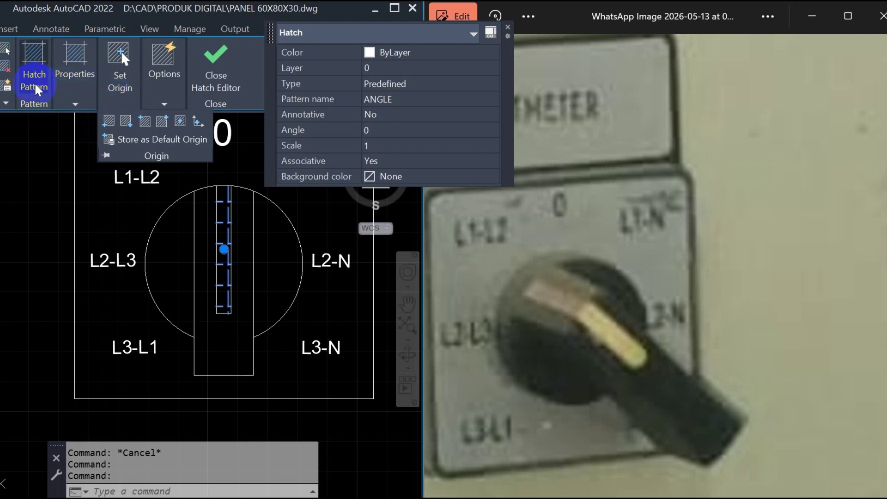
{"action": "left_click", "coordinate": [165, 78]}
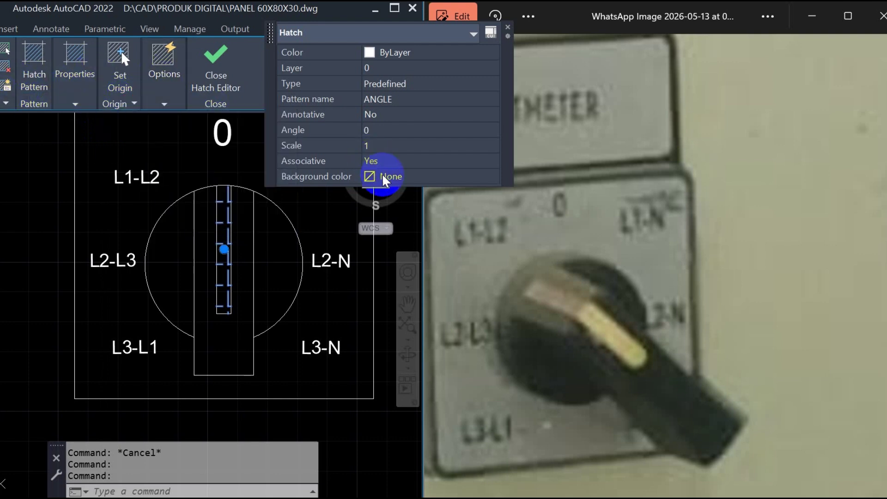
{"action": "left_click", "coordinate": [371, 102]}
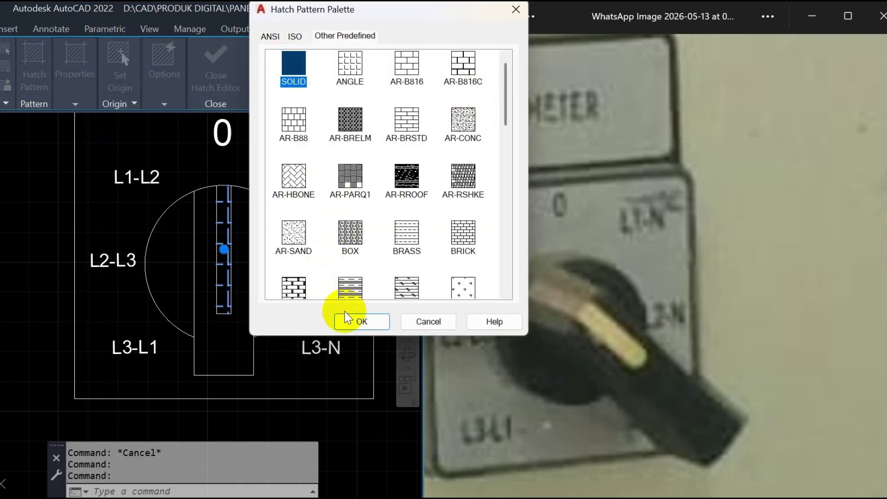
{"action": "left_click", "coordinate": [356, 321]}
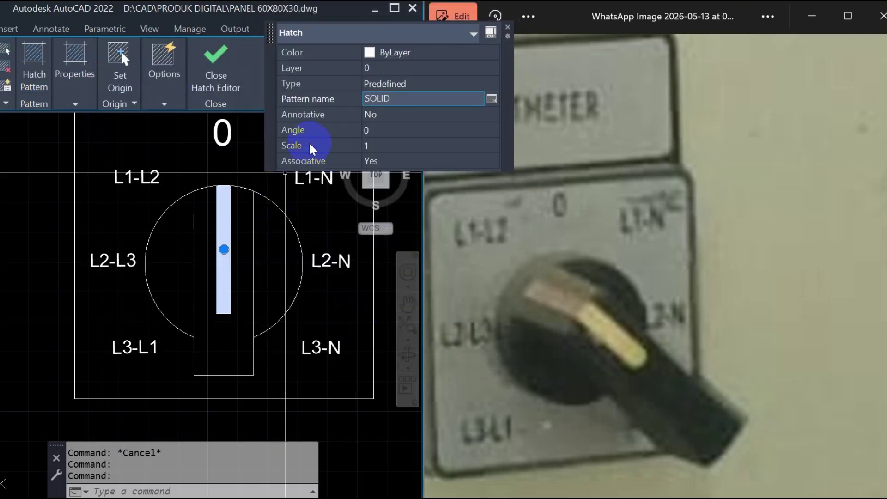
{"action": "left_click", "coordinate": [508, 28]}
{"action": "scroll", "coordinate": [255, 249], "scroll_direction": "down", "scroll_amount": 3}
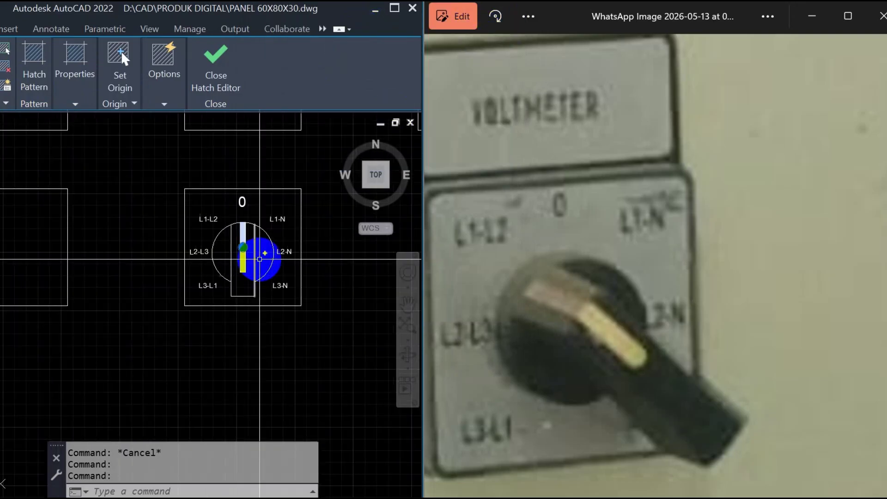
{"action": "key", "text": "Escape"}
{"action": "key", "text": "Escape"}
{"action": "middle_click_drag", "start_coordinate": [251, 211], "coordinate": [214, 281]}
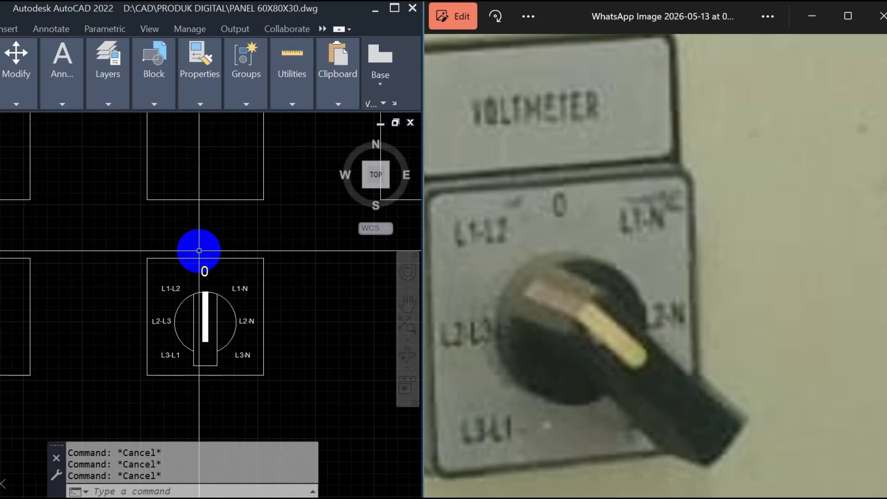
{"action": "scroll", "coordinate": [226, 291], "scroll_direction": "down", "scroll_amount": 4}
{"action": "scroll", "coordinate": [224, 290], "scroll_direction": "up", "scroll_amount": 4}
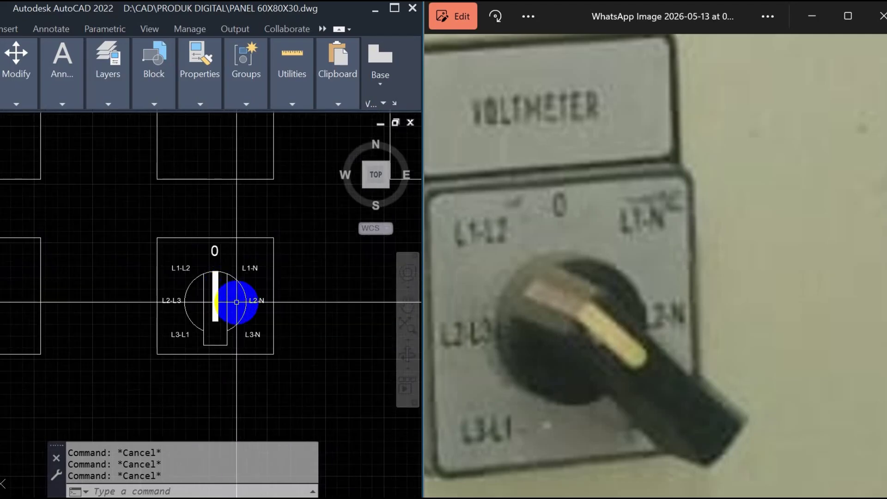
{"action": "type", "text": "sc"}
{"action": "key", "text": "Return"}
{"action": "left_click", "coordinate": [305, 216]}
{"action": "left_click", "coordinate": [126, 372]}
{"action": "key", "text": "Return"}
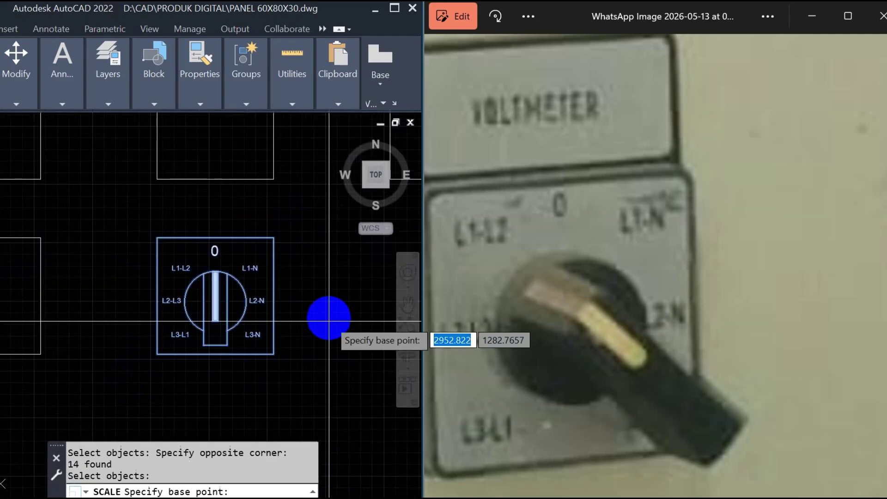
{"action": "left_click", "coordinate": [329, 310]}
{"action": "key", "text": "Escape"}
{"action": "key", "text": "Escape"}
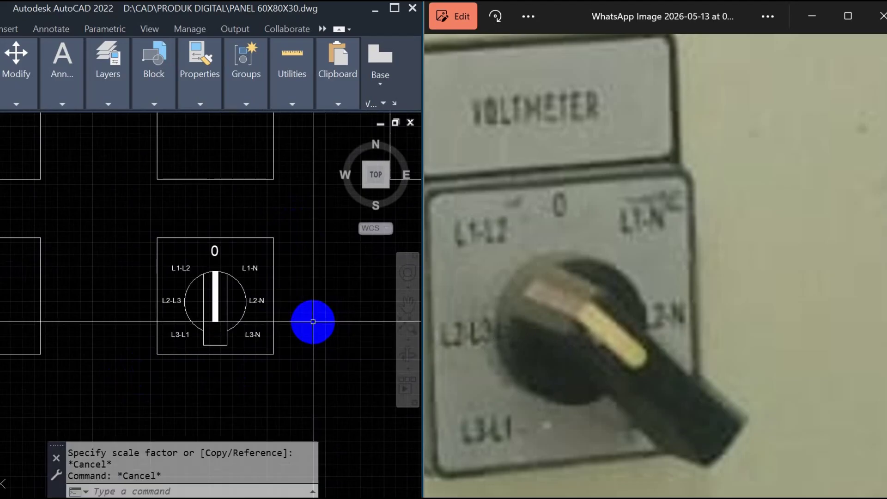
Move the complete selector switch with its labels straight down, away from the meter square above it
{"action": "type", "text": "m"}
{"action": "key", "text": "Return"}
{"action": "left_click", "coordinate": [301, 237]}
{"action": "left_click", "coordinate": [143, 368]}
{"action": "key", "text": "Return"}
{"action": "left_click", "coordinate": [323, 322]}
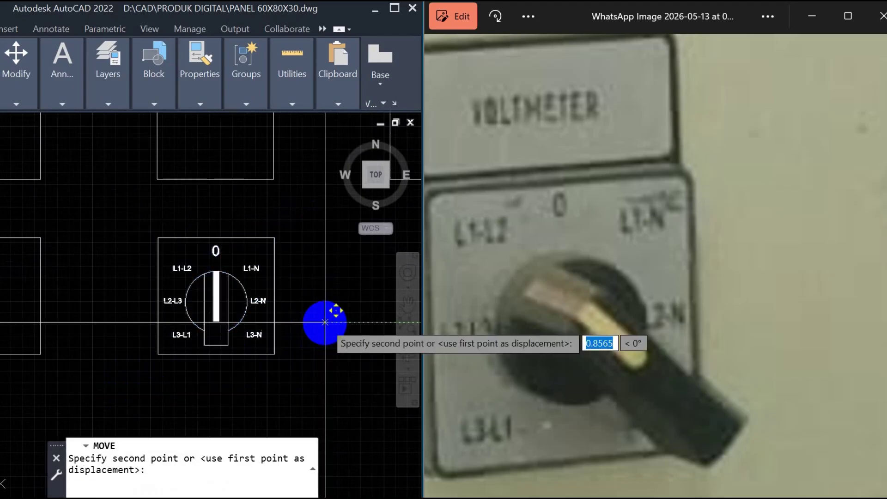
{"action": "left_click", "coordinate": [324, 356]}
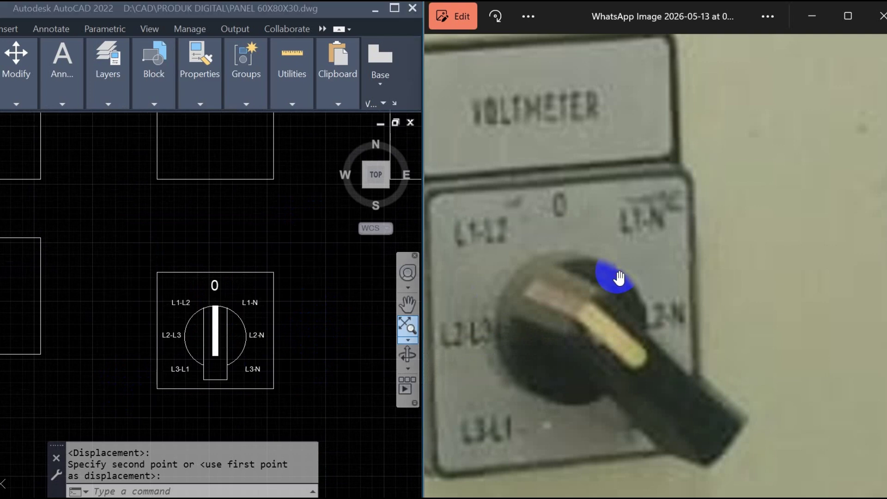
{"action": "scroll", "coordinate": [619, 278], "scroll_direction": "down", "scroll_amount": 5}
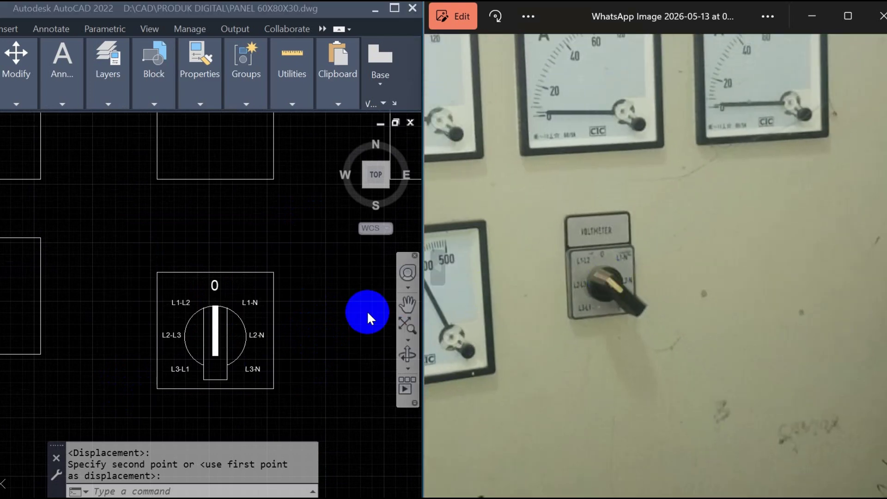
{"action": "key", "text": "Escape"}
{"action": "scroll", "coordinate": [283, 311], "scroll_direction": "down", "scroll_amount": 4}
{"action": "key", "text": "Return"}
{"action": "scroll", "coordinate": [289, 296], "scroll_direction": "up", "scroll_amount": 2}
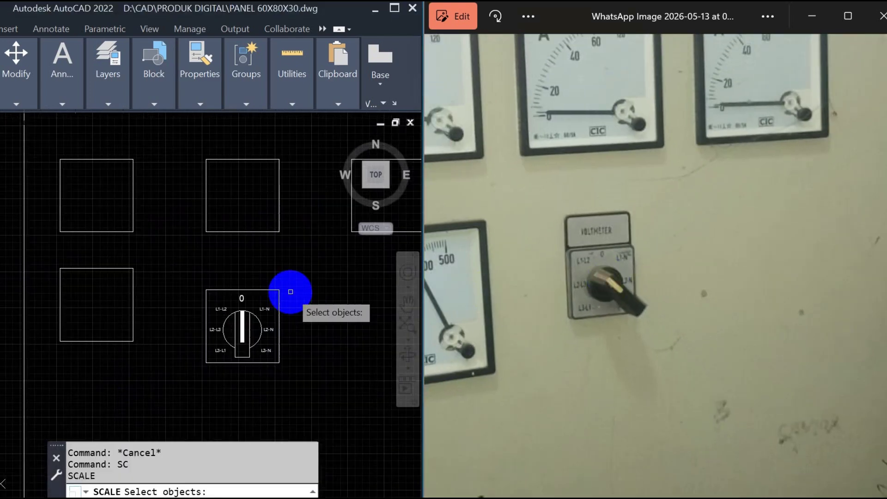
{"action": "left_click", "coordinate": [311, 273]}
{"action": "left_click", "coordinate": [174, 383]}
{"action": "key", "text": "Escape"}
{"action": "scroll", "coordinate": [234, 285], "scroll_direction": "up", "scroll_amount": 2}
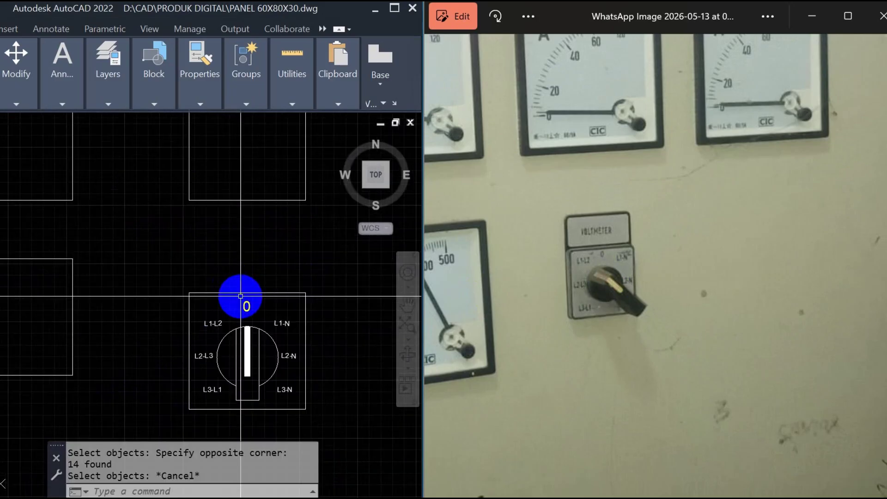
Draw a nameplate rectangle about 100 wide directly on the switch plate's upper edge, starting from the plate's upper-left corner
{"action": "type", "text": "rec"}
{"action": "key", "text": "Return"}
{"action": "left_click", "coordinate": [189, 293]}
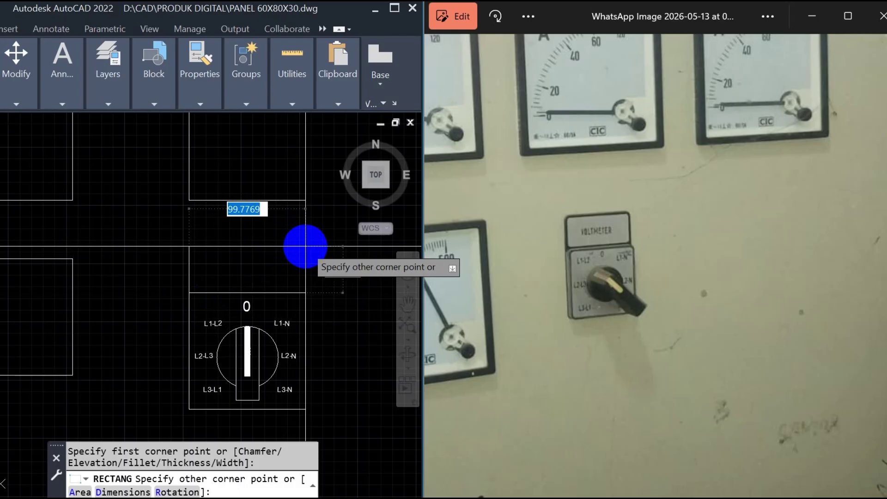
{"action": "key", "text": "Escape"}
Stretch only the nameplate rectangle's right edge until it aligns with the switch plate's upper-right corner
{"action": "scroll", "coordinate": [305, 246], "scroll_direction": "up", "scroll_amount": 4}
{"action": "type", "text": "s"}
{"action": "key", "text": "Return"}
{"action": "left_click", "coordinate": [326, 200]}
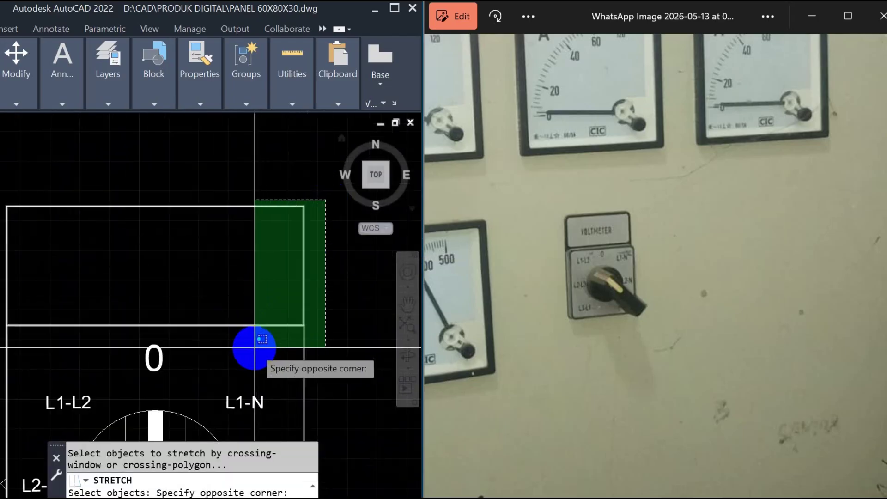
{"action": "left_click", "coordinate": [254, 347]}
{"action": "left_click", "coordinate": [311, 350], "text": "shift"}
{"action": "left_click", "coordinate": [292, 341], "text": "shift"}
{"action": "scroll", "coordinate": [311, 335], "scroll_direction": "up", "scroll_amount": 10}
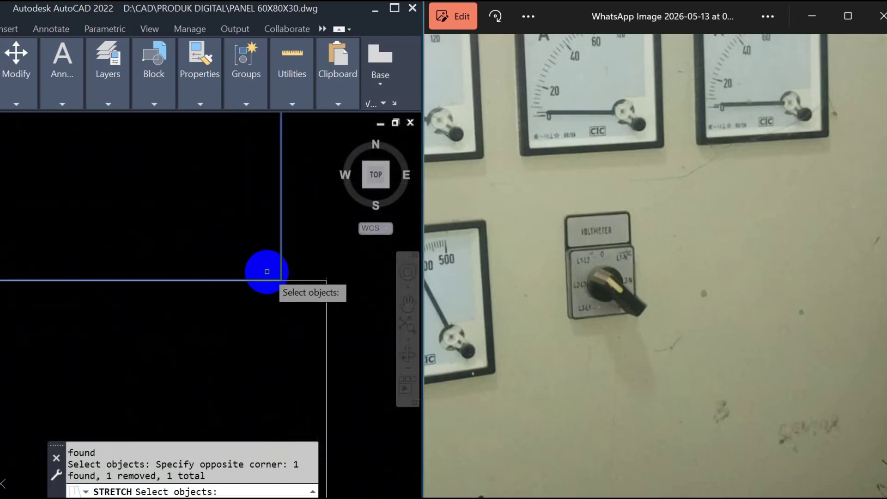
{"action": "key", "text": "Return"}
{"action": "left_click", "coordinate": [281, 280]}
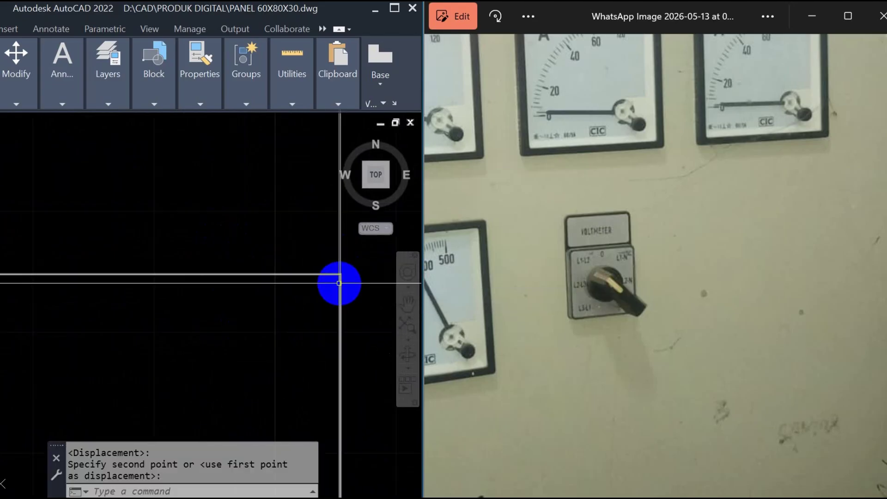
Copy the 0 label straight up from the switch plate into the nameplate rectangle
{"action": "key", "text": "Escape"}
{"action": "scroll", "coordinate": [258, 301], "scroll_direction": "down", "scroll_amount": 5}
{"action": "type", "text": "CO"}
{"action": "key", "text": "Return"}
{"action": "scroll", "coordinate": [232, 306], "scroll_direction": "up", "scroll_amount": 5}
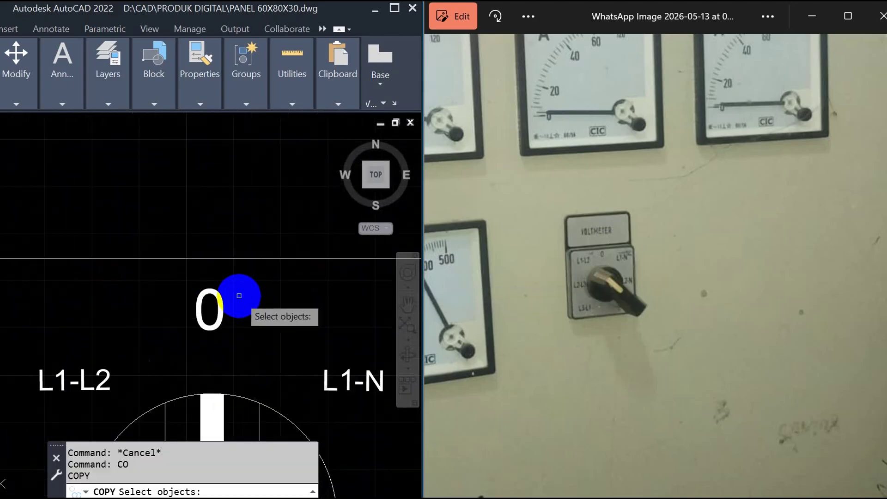
{"action": "left_click", "coordinate": [240, 294]}
{"action": "left_click", "coordinate": [217, 330]}
{"action": "key", "text": "Return"}
{"action": "left_click", "coordinate": [244, 338]}
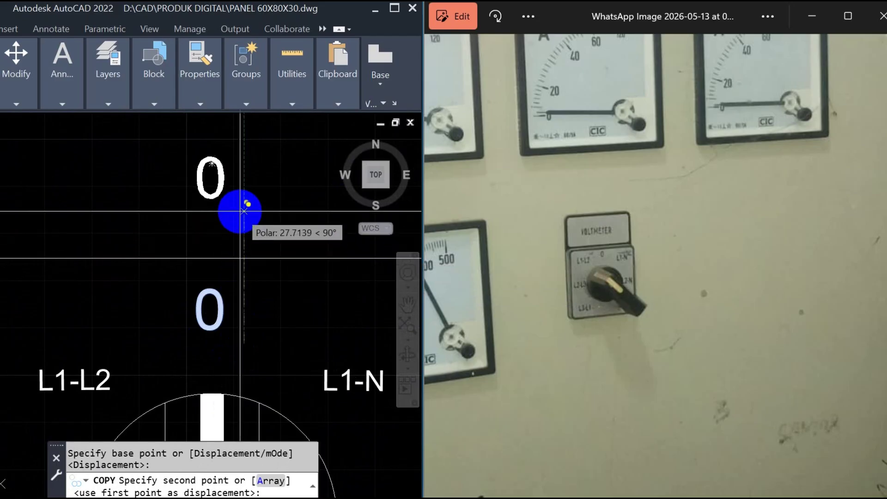
{"action": "left_click", "coordinate": [243, 195]}
{"action": "scroll", "coordinate": [243, 203], "scroll_direction": "down", "scroll_amount": 5}
{"action": "key", "text": "Escape"}
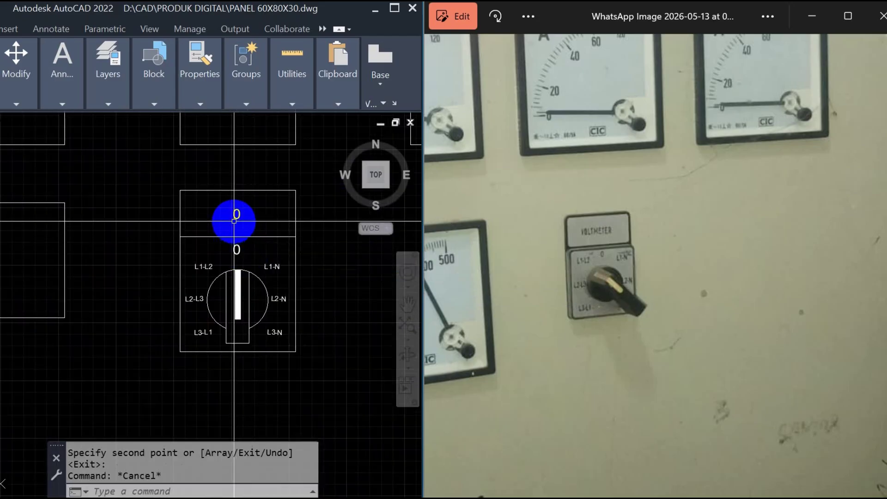
Change the copied 0 in the nameplate to read VOLT METER and finish the text editing
{"action": "double_click", "coordinate": [241, 209]}
{"action": "type", "text": "V"}
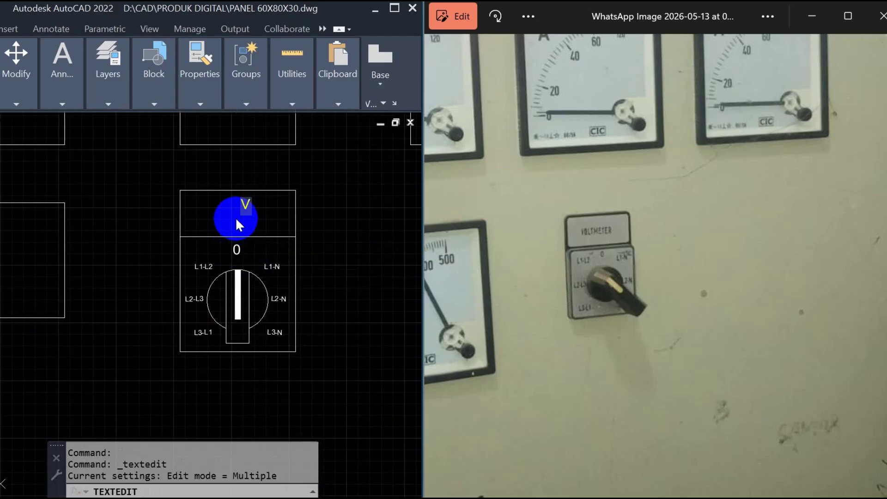
{"action": "type", "text": "OLT METER"}
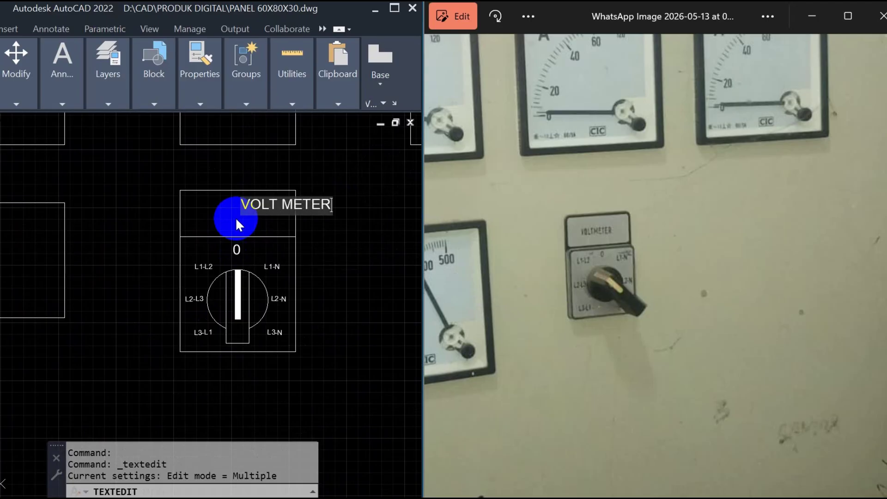
{"action": "left_click", "coordinate": [322, 261]}
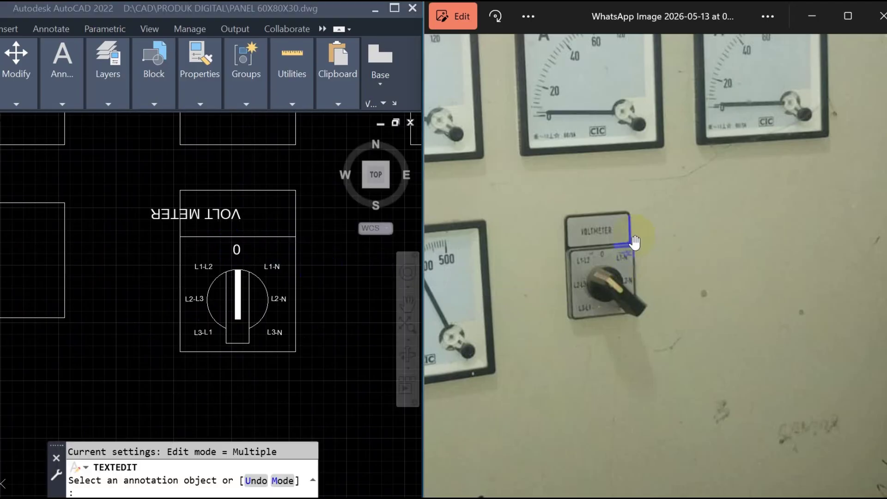
{"action": "scroll", "coordinate": [610, 244], "scroll_direction": "up", "scroll_amount": 5}
{"action": "scroll", "coordinate": [591, 240], "scroll_direction": "down", "scroll_amount": 5}
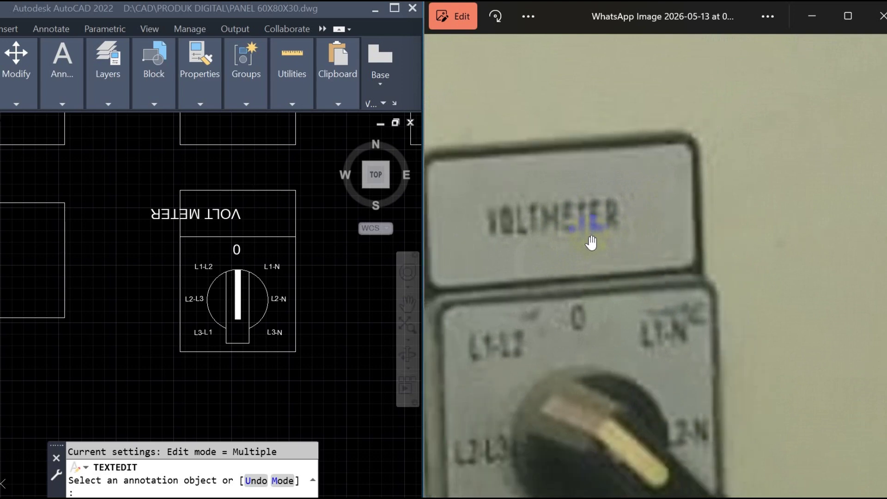
{"action": "key", "text": "Escape"}
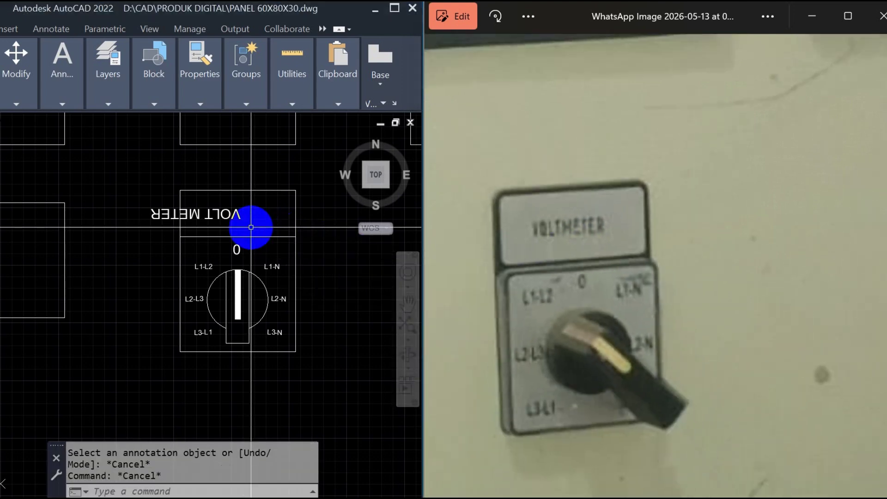
Rotate the VOLT METER text by 180° about a point near its first letter
{"action": "type", "text": "RO"}
{"action": "key", "text": "Return"}
{"action": "scroll", "coordinate": [229, 194], "scroll_direction": "up", "scroll_amount": 4}
{"action": "left_click", "coordinate": [245, 214]}
{"action": "left_click", "coordinate": [231, 246]}
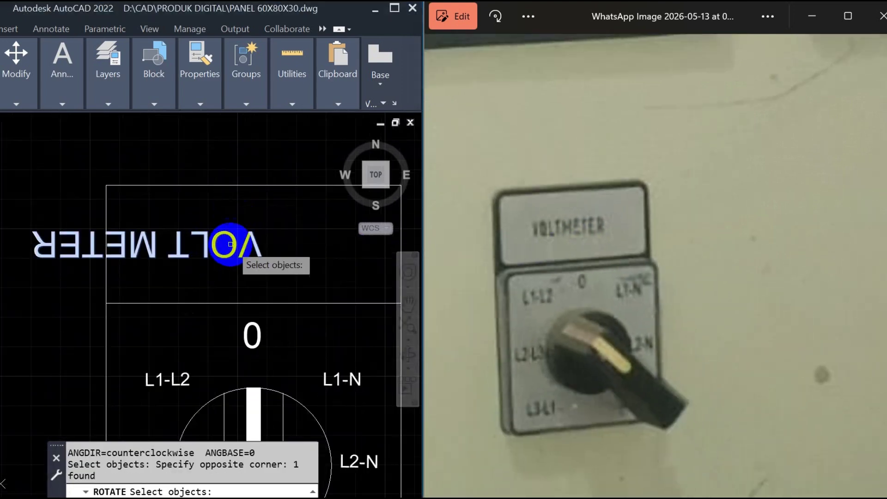
{"action": "key", "text": "Return"}
{"action": "left_click", "coordinate": [253, 244]}
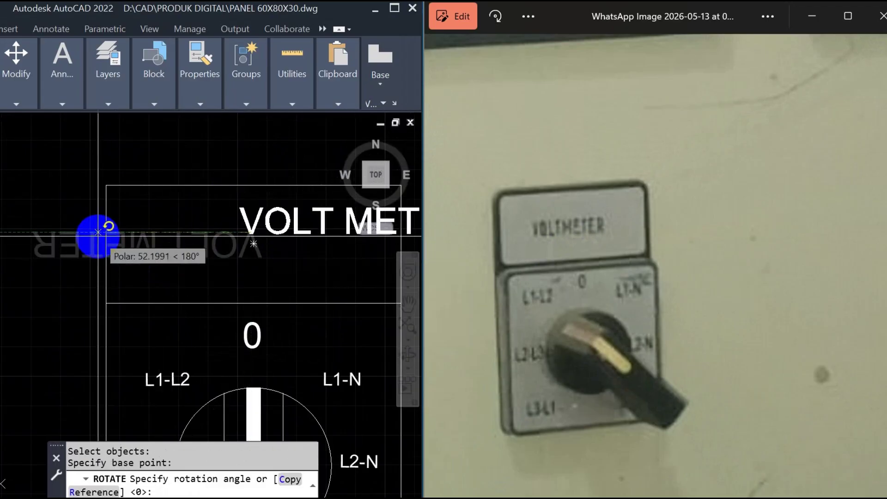
{"action": "key", "text": "Escape"}
Move the VOLT METER text left so that it fits inside the nameplate rectangle
{"action": "scroll", "coordinate": [146, 251], "scroll_direction": "down", "scroll_amount": 5}
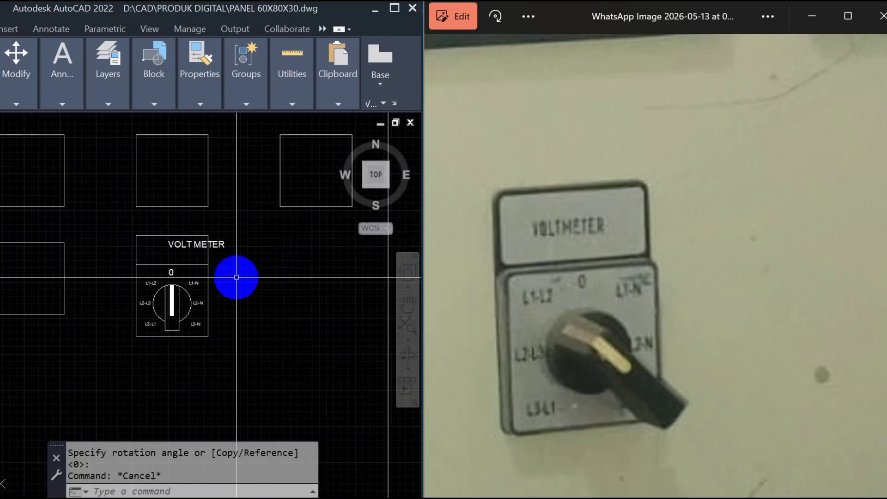
{"action": "type", "text": "M"}
{"action": "key", "text": "Return"}
{"action": "scroll", "coordinate": [185, 241], "scroll_direction": "up", "scroll_amount": 6}
{"action": "left_click", "coordinate": [293, 209]}
{"action": "left_click", "coordinate": [272, 253]}
{"action": "key", "text": "Return"}
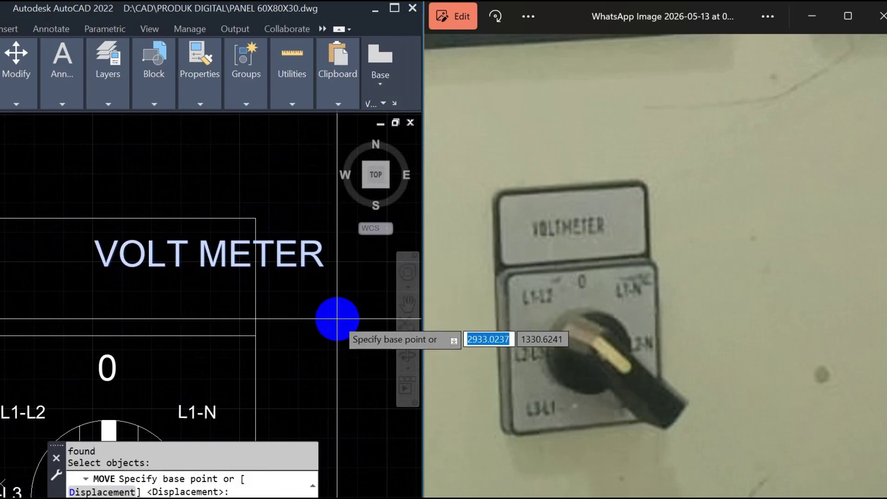
{"action": "left_click", "coordinate": [340, 317]}
{"action": "key", "text": "Escape"}
{"action": "scroll", "coordinate": [306, 273], "scroll_direction": "down", "scroll_amount": 4}
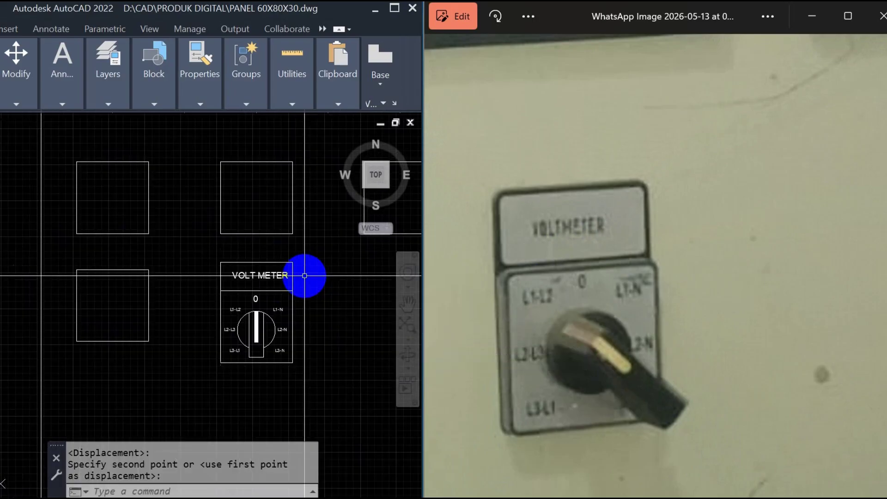
Move the VOLT METER text slightly straight down within the nameplate
{"action": "scroll", "coordinate": [288, 253], "scroll_direction": "up", "scroll_amount": 5}
{"action": "key", "text": "Return"}
{"action": "left_click", "coordinate": [298, 249]}
{"action": "left_click", "coordinate": [260, 298]}
{"action": "key", "text": "Return"}
{"action": "left_click", "coordinate": [239, 308]}
{"action": "left_click", "coordinate": [239, 319]}
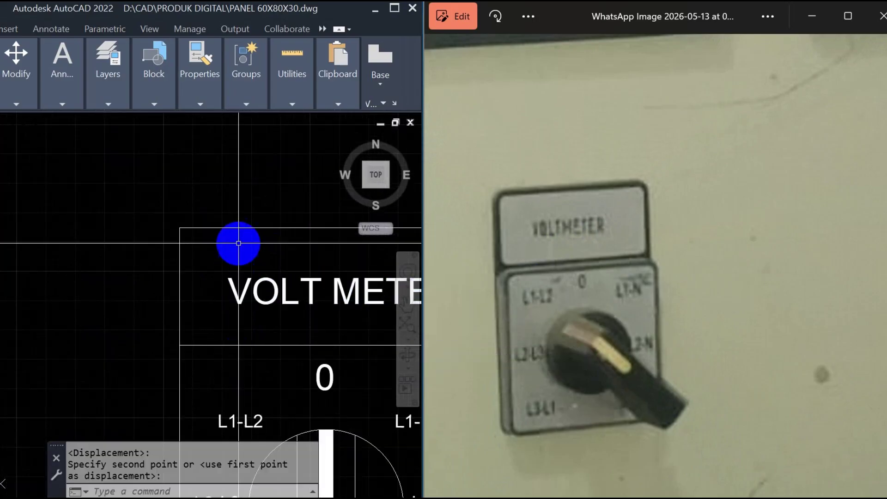
{"action": "scroll", "coordinate": [238, 243], "scroll_direction": "down", "scroll_amount": 5}
{"action": "key", "text": "Return"}
{"action": "key", "text": "Escape"}
{"action": "key", "text": "Escape"}
Shift the VOLT METER text slightly left to centre it horizontally in the nameplate
{"action": "scroll", "coordinate": [283, 264], "scroll_direction": "up", "scroll_amount": 6}
{"action": "key", "text": "Return"}
{"action": "left_click", "coordinate": [243, 223]}
{"action": "left_click", "coordinate": [221, 238]}
{"action": "key", "text": "Return"}
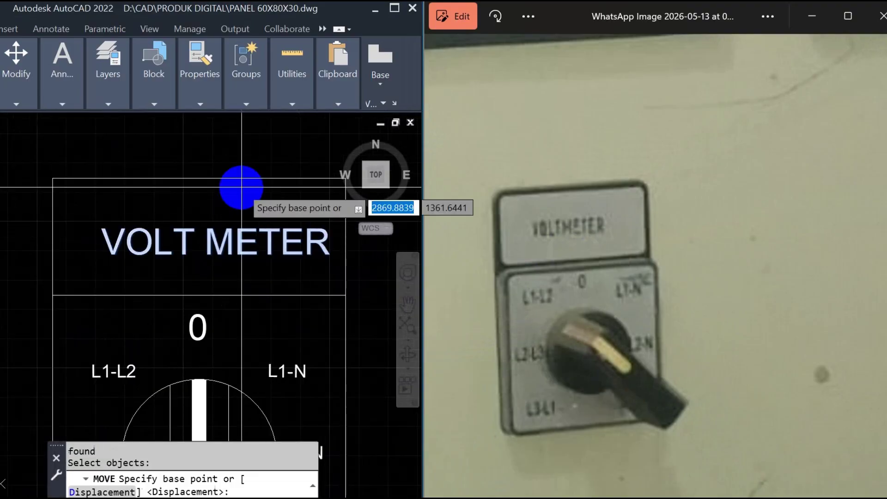
{"action": "left_click", "coordinate": [236, 200]}
{"action": "left_click", "coordinate": [231, 200]}
{"action": "key", "text": "Return"}
{"action": "key", "text": "Escape"}
Scale the whole switch and its nameplate by a factor of 0.5 about the plate's lower-left corner
{"action": "scroll", "coordinate": [243, 247], "scroll_direction": "down", "scroll_amount": 8}
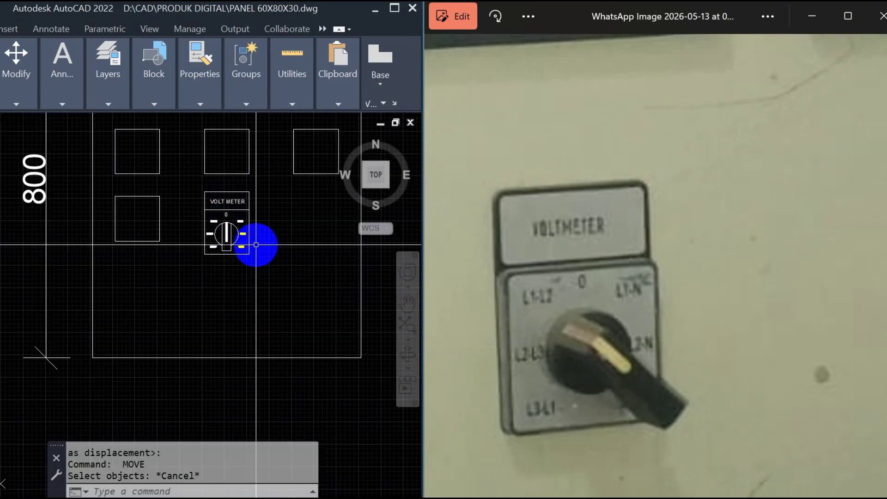
{"action": "key", "text": "Return"}
{"action": "left_click", "coordinate": [283, 184]}
{"action": "left_click", "coordinate": [182, 297]}
{"action": "scroll", "coordinate": [192, 263], "scroll_direction": "up", "scroll_amount": 4}
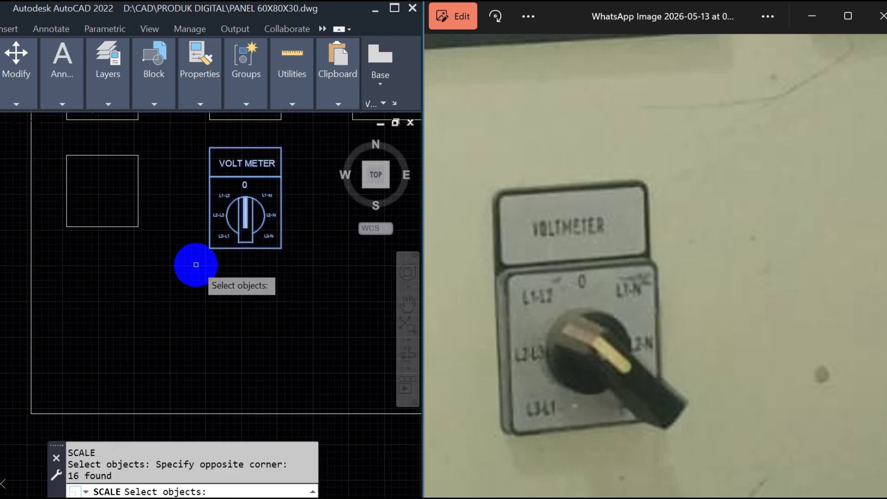
{"action": "key", "text": "Return"}
{"action": "left_click", "coordinate": [209, 248]}
{"action": "type", "text": "0.5"}
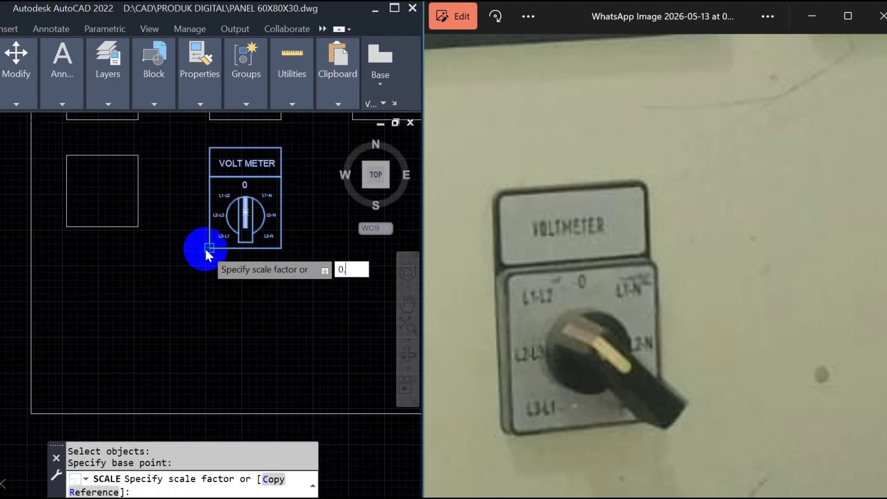
{"action": "key", "text": "Return"}
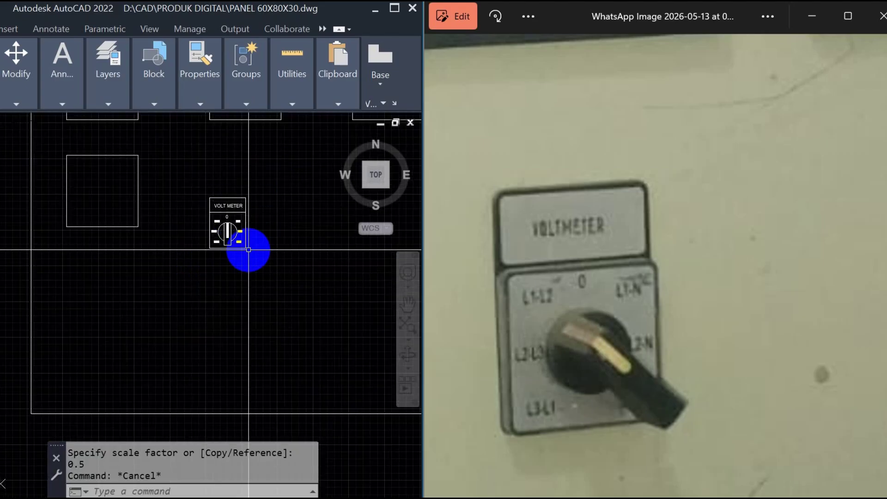
Draw a horizontal guide line from the midpoint of the lower meter square's right side to beyond the switch, and compare with the reference photo
{"action": "key", "text": "Return"}
{"action": "left_click", "coordinate": [138, 190]}
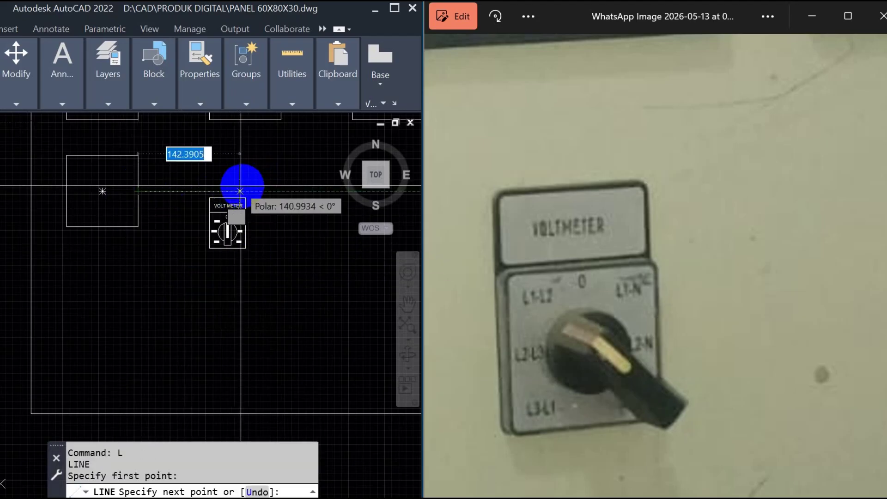
{"action": "left_click", "coordinate": [291, 191]}
{"action": "key", "text": "Escape"}
{"action": "left_click", "coordinate": [598, 192]}
{"action": "scroll", "coordinate": [645, 188], "scroll_direction": "down", "scroll_amount": 3}
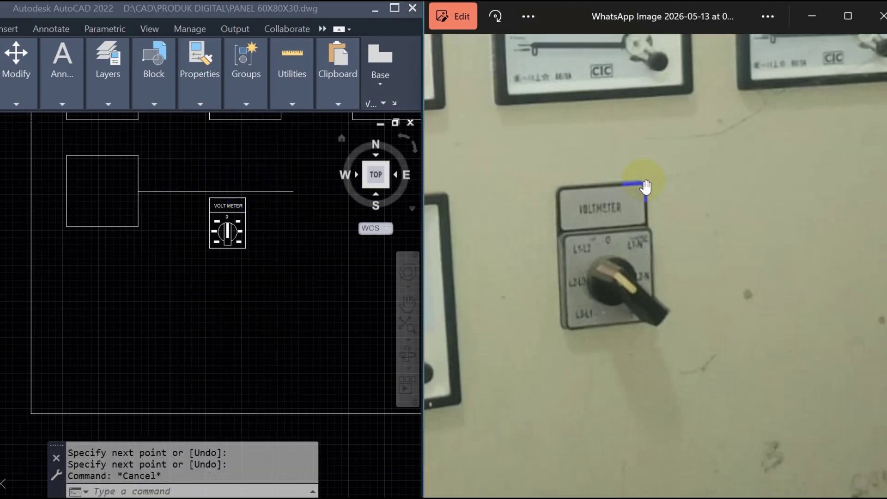
{"action": "left_click_drag", "start_coordinate": [506, 235], "coordinate": [565, 207]}
{"action": "scroll", "coordinate": [246, 211], "scroll_direction": "up", "scroll_amount": 6}
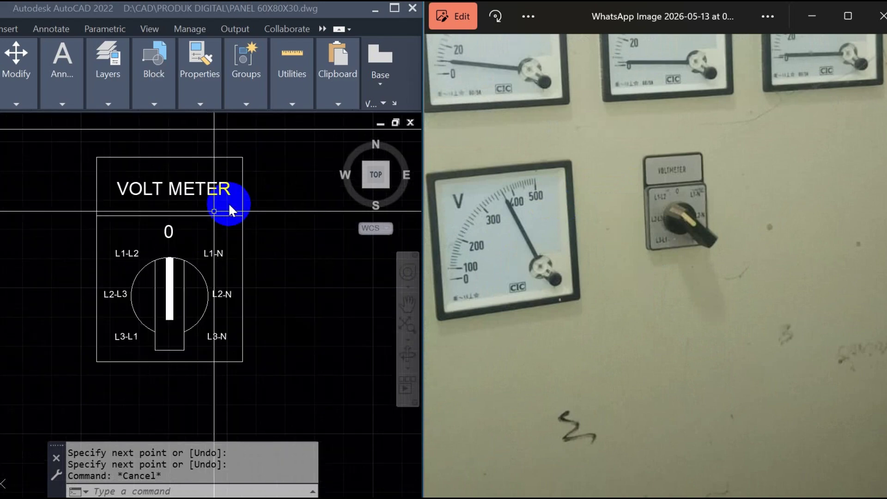
{"action": "scroll", "coordinate": [244, 225], "scroll_direction": "down", "scroll_amount": 6}
{"action": "scroll", "coordinate": [202, 195], "scroll_direction": "up", "scroll_amount": 2}
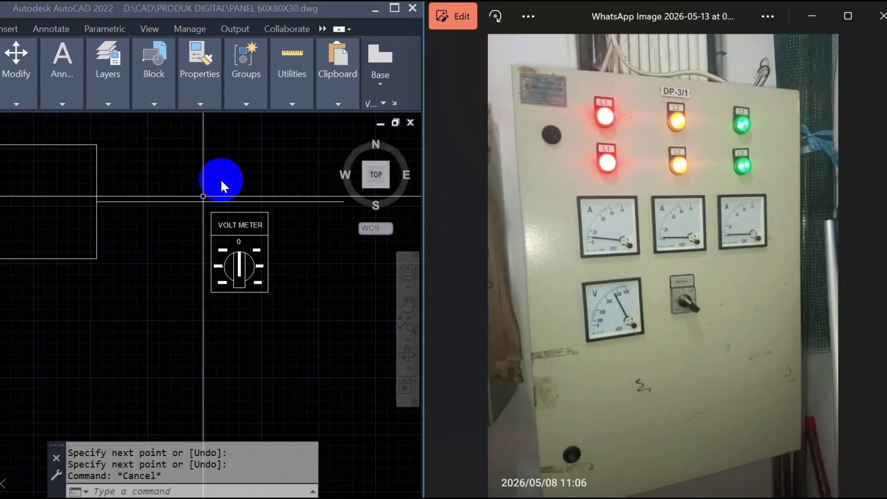
{"action": "left_click", "coordinate": [224, 173]}
{"action": "key", "text": "Escape"}
{"action": "left_click", "coordinate": [181, 182]}
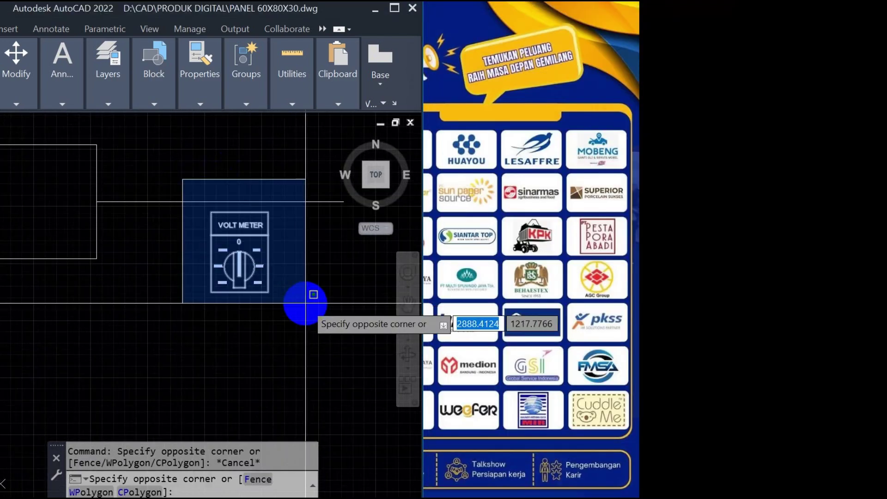
{"action": "left_click", "coordinate": [296, 317]}
{"action": "type", "text": "m"}
{"action": "key", "text": "Return"}
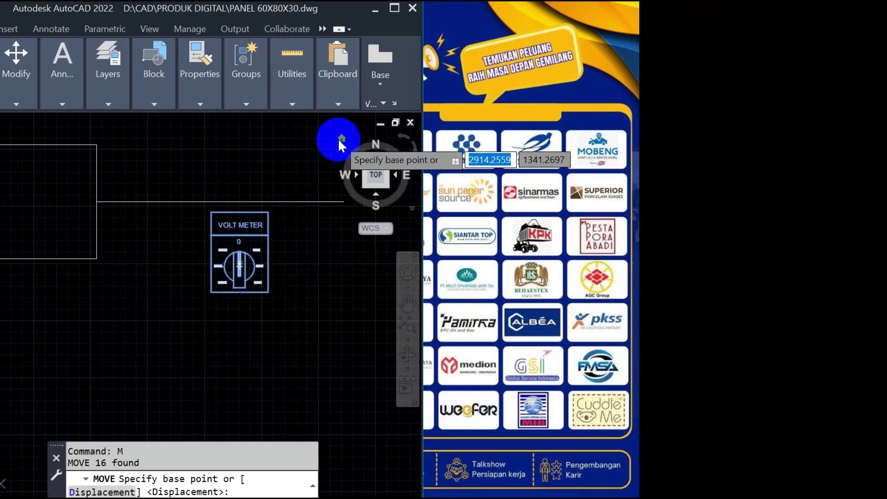
Maximize the drawing window and move the whole switch straight up until its plate's lower edge rests on the guide line
{"action": "left_click", "coordinate": [400, 8]}
{"action": "key", "text": "Escape"}
{"action": "scroll", "coordinate": [416, 175], "scroll_direction": "down", "scroll_amount": 3}
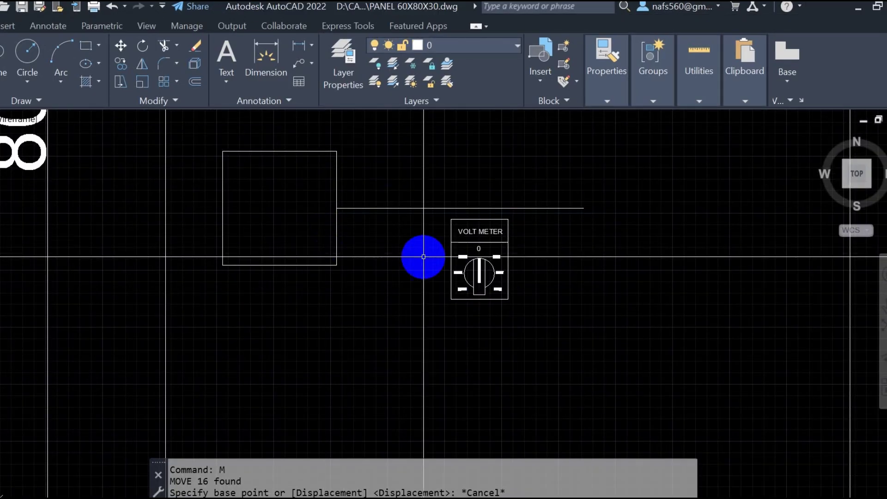
{"action": "type", "text": "M"}
{"action": "key", "text": "Return"}
{"action": "left_click", "coordinate": [416, 174]}
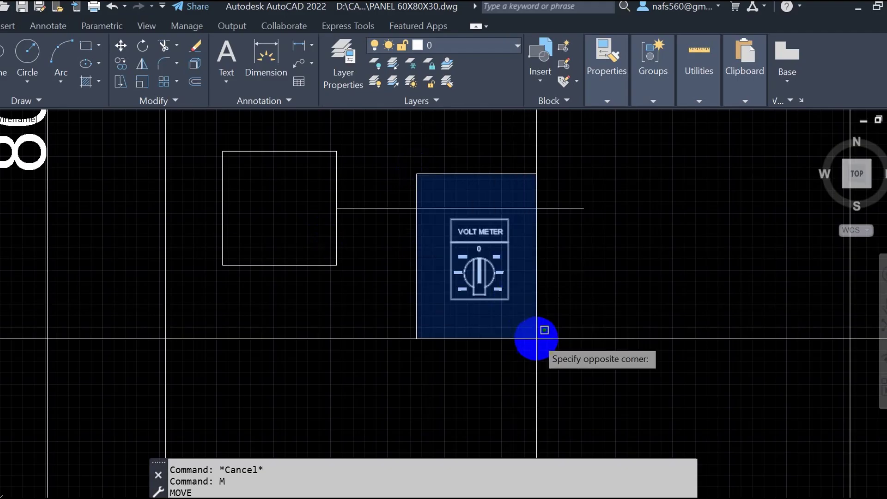
{"action": "left_click", "coordinate": [530, 337]}
{"action": "key", "text": "Return"}
{"action": "left_click", "coordinate": [480, 299]}
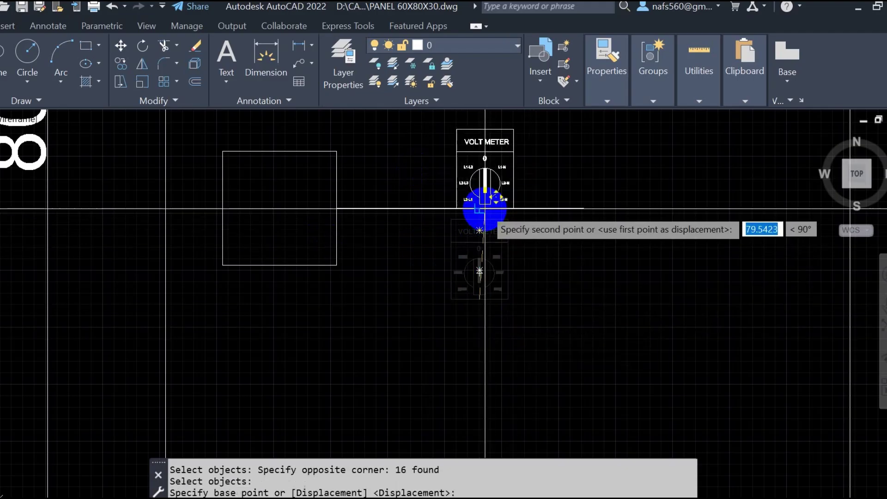
{"action": "left_click", "coordinate": [485, 208]}
{"action": "key", "text": "Escape"}
{"action": "key", "text": "Return"}
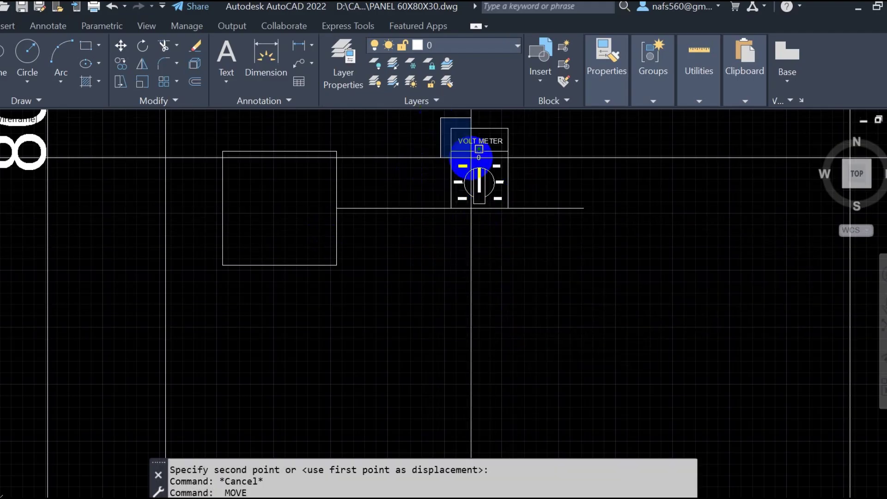
{"action": "left_click", "coordinate": [519, 233]}
{"action": "key", "text": "Escape"}
Draw a second horizontal guide line from the lower meter square's upper-right corner to beyond the switch
{"action": "type", "text": "L"}
{"action": "key", "text": "Return"}
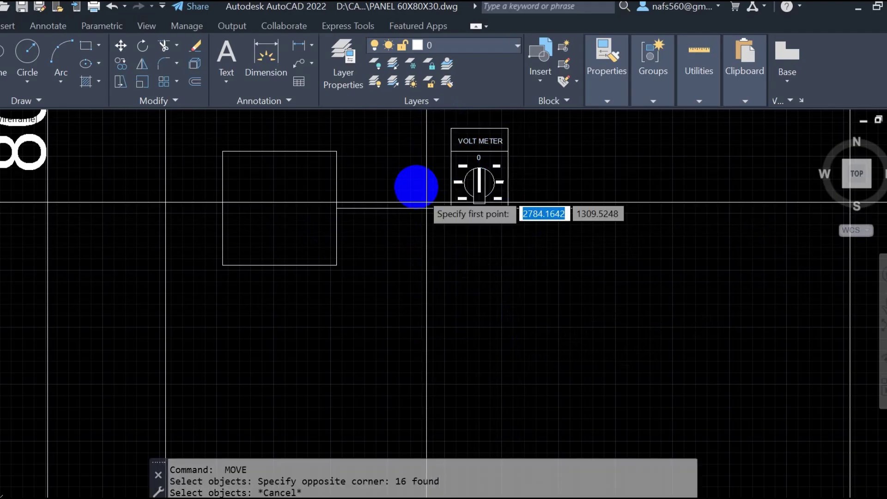
{"action": "left_click", "coordinate": [337, 151]}
{"action": "left_click", "coordinate": [581, 151]}
{"action": "key", "text": "Escape"}
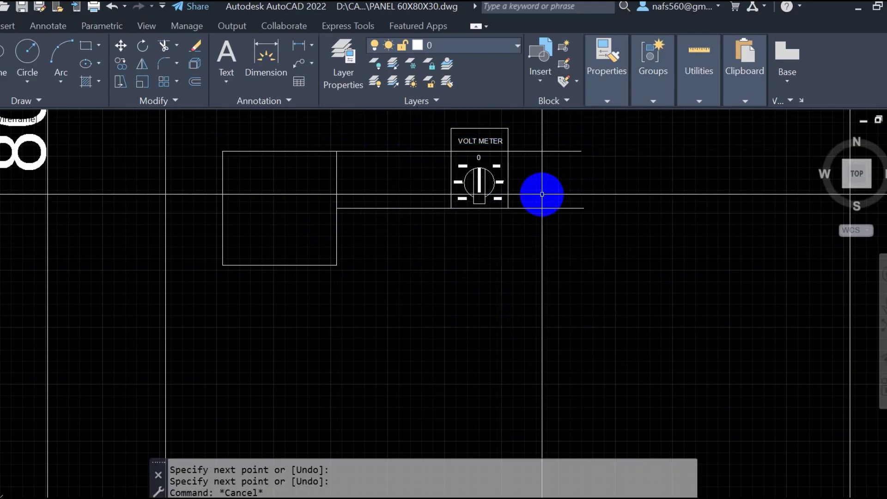
Move the whole VOLT METER switch straight down so the nameplate's top edge lies on the upper guide line
{"action": "type", "text": "M"}
{"action": "key", "text": "Return"}
{"action": "left_click", "coordinate": [434, 124]}
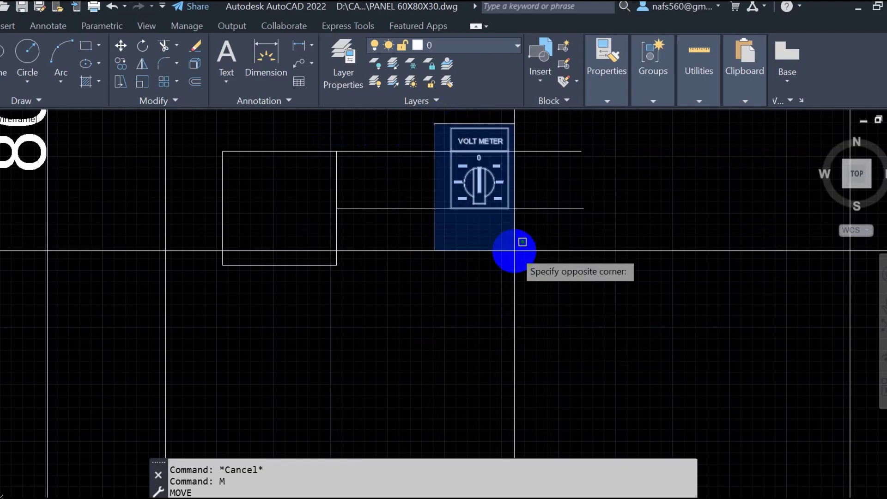
{"action": "left_click", "coordinate": [515, 254]}
{"action": "scroll", "coordinate": [495, 129], "scroll_direction": "up", "scroll_amount": 4}
{"action": "key", "text": "Return"}
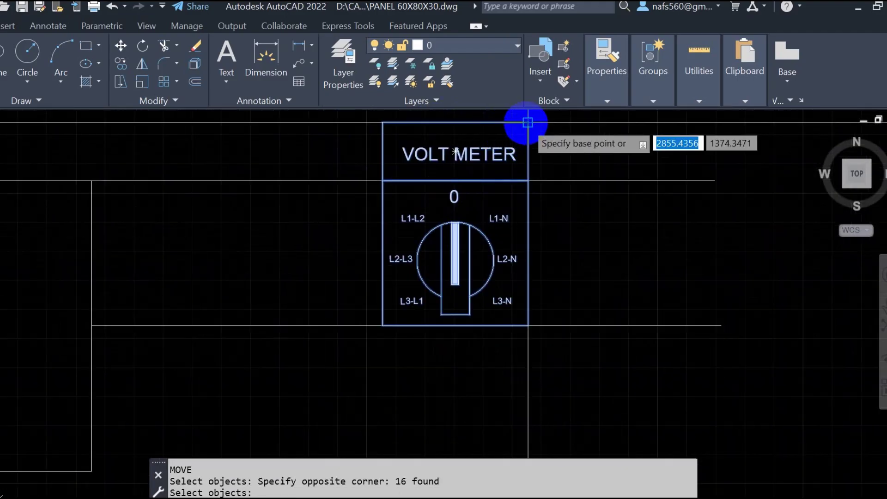
{"action": "left_click", "coordinate": [526, 123]}
{"action": "left_click", "coordinate": [524, 181]}
{"action": "key", "text": "Escape"}
Erase both horizontal guide lines between the lower meter square and the switch
{"action": "scroll", "coordinate": [579, 160], "scroll_direction": "down", "scroll_amount": 4}
{"action": "left_click", "coordinate": [580, 160]}
{"action": "left_click", "coordinate": [550, 217]}
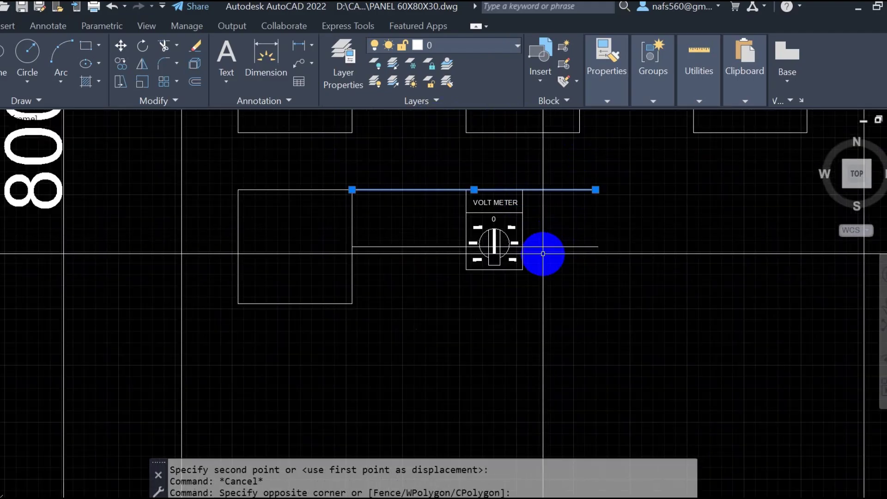
{"action": "key", "text": "e"}
{"action": "key", "text": "Return"}
{"action": "key", "text": "Escape"}
{"action": "left_click", "coordinate": [565, 234]}
{"action": "left_click", "coordinate": [535, 272]}
{"action": "key", "text": "e"}
{"action": "key", "text": "Return"}
{"action": "scroll", "coordinate": [496, 218], "scroll_direction": "up", "scroll_amount": 2}
{"action": "key", "text": "Escape"}
{"action": "key", "text": "Escape"}
{"action": "key", "text": "Escape"}
Draw a circle of diameter 100 centred on the point above the middle meter square
{"action": "scroll", "coordinate": [432, 247], "scroll_direction": "down", "scroll_amount": 4}
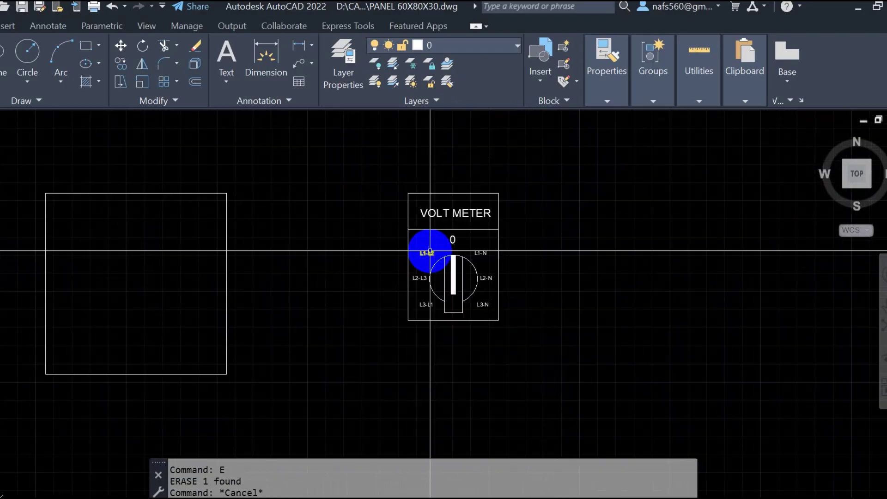
{"action": "scroll", "coordinate": [357, 261], "scroll_direction": "down", "scroll_amount": 4}
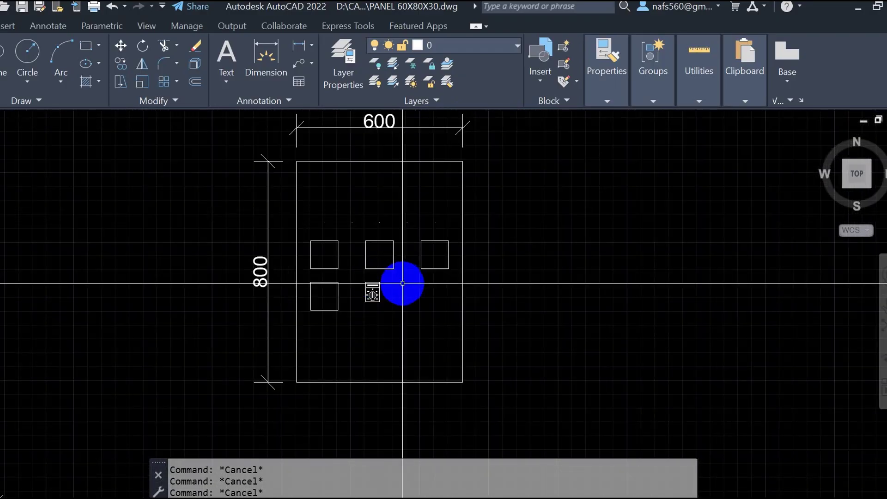
{"action": "scroll", "coordinate": [376, 281], "scroll_direction": "up", "scroll_amount": 2}
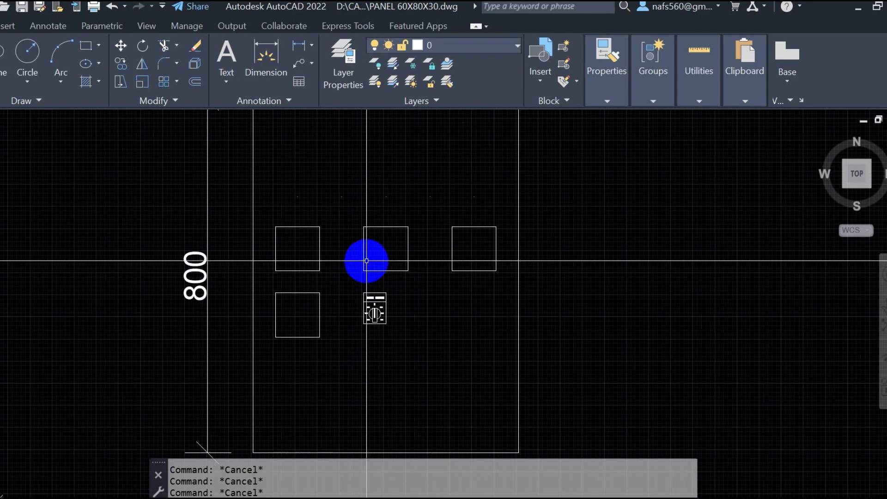
{"action": "middle_click_drag", "start_coordinate": [367, 261], "coordinate": [373, 308]}
{"action": "key", "text": "Return"}
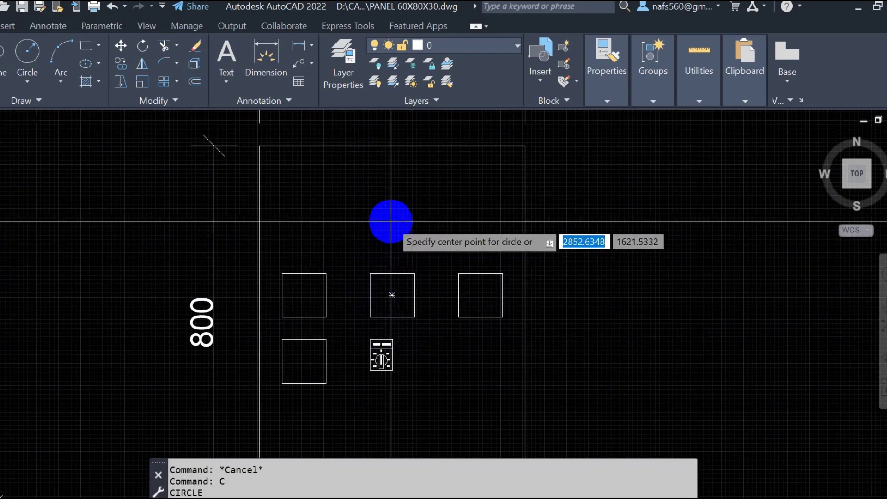
{"action": "scroll", "coordinate": [392, 245], "scroll_direction": "up", "scroll_amount": 2}
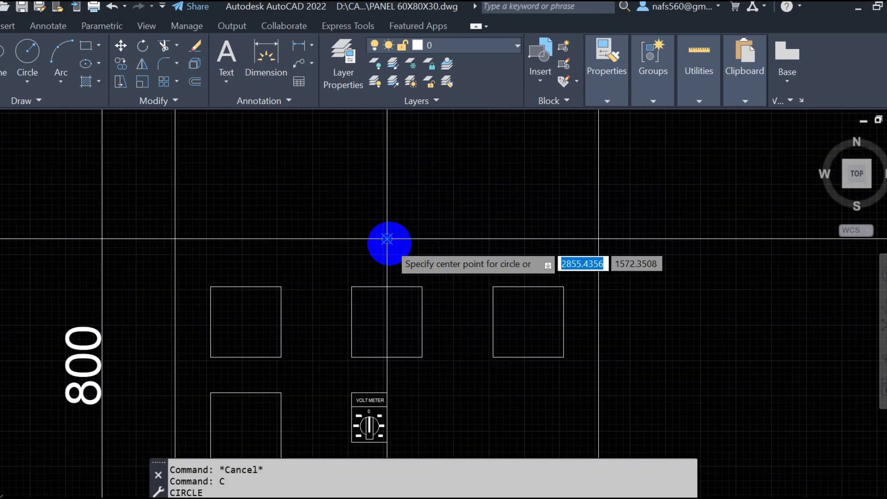
{"action": "left_click", "coordinate": [387, 239]}
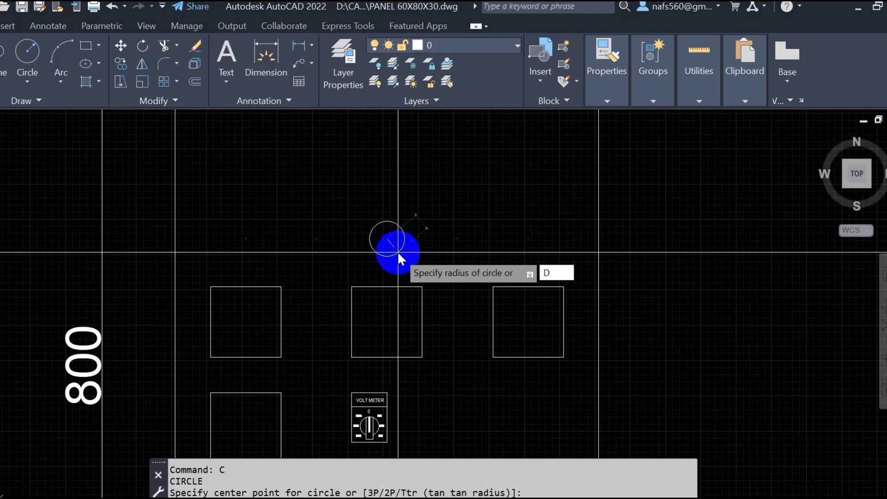
{"action": "key", "text": "Return"}
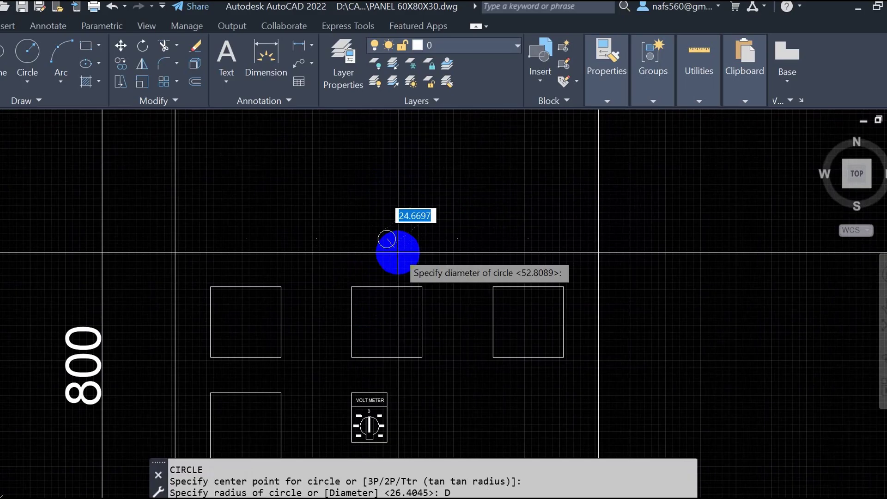
{"action": "key", "text": "Return"}
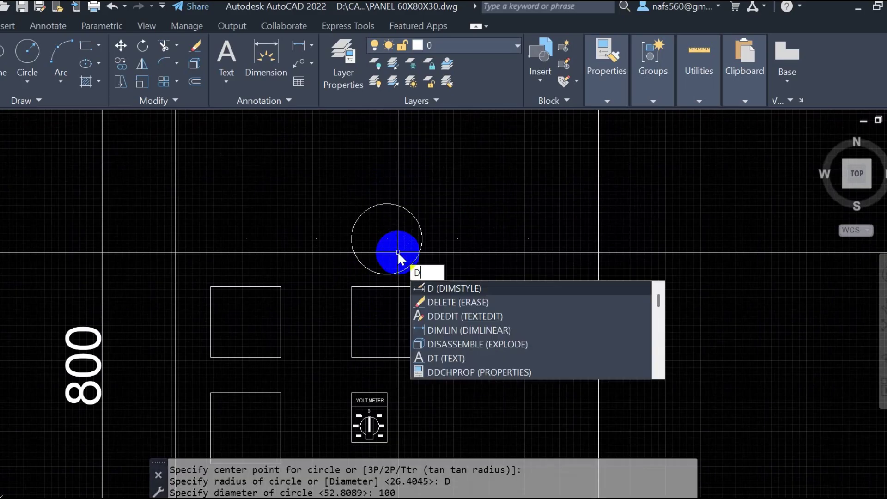
{"action": "key", "text": "Escape"}
Scale the circle above the middle meter square by a factor of 0.5 about its centre
{"action": "type", "text": "SC"}
{"action": "key", "text": "Return"}
{"action": "left_click", "coordinate": [456, 219]}
{"action": "left_click", "coordinate": [382, 252]}
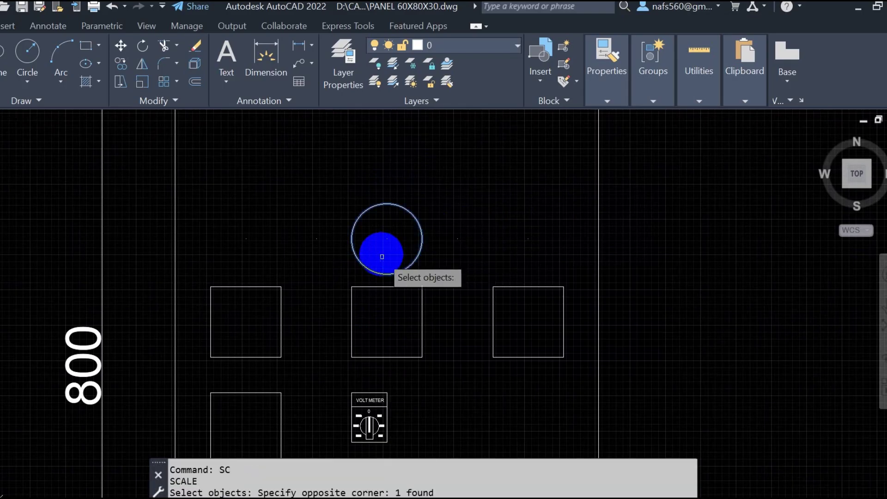
{"action": "key", "text": "Return"}
{"action": "left_click", "coordinate": [386, 238]}
{"action": "type", "text": "0."}
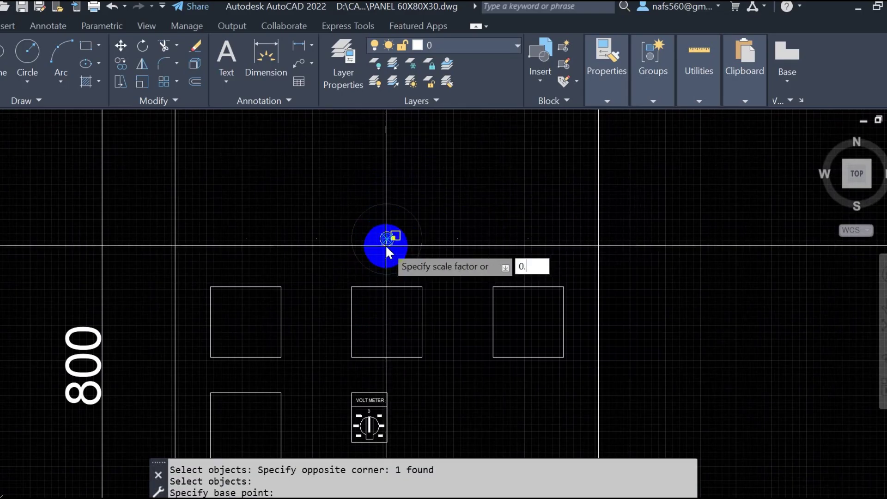
{"action": "type", "text": "5"}
{"action": "key", "text": "Return"}
{"action": "key", "text": "Escape"}
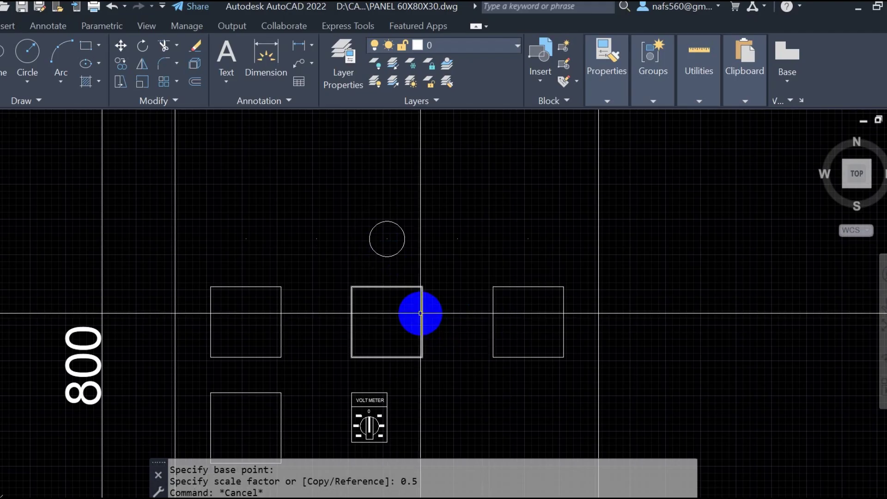
{"action": "type", "text": "CO"}
{"action": "key", "text": "Return"}
{"action": "key", "text": "Escape"}
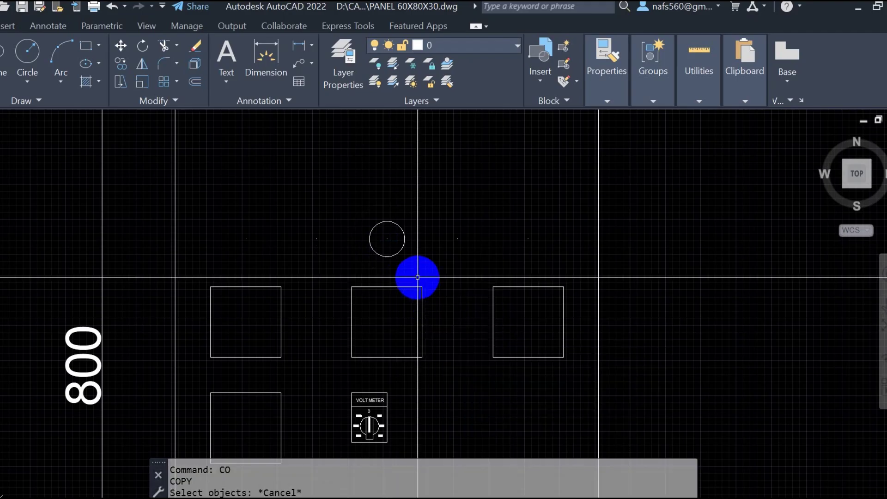
Offset the circle outward by 10 and erase the resulting outer ring
{"action": "type", "text": "O"}
{"action": "key", "text": "Return"}
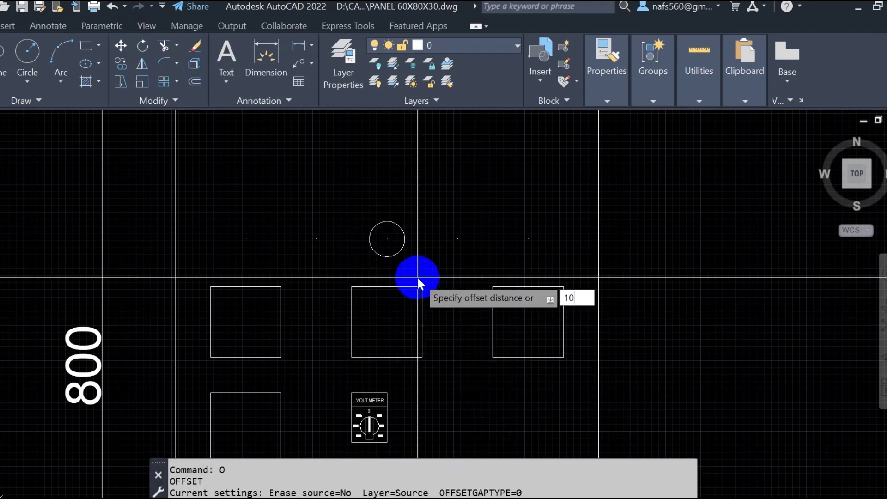
{"action": "key", "text": "Return"}
{"action": "scroll", "coordinate": [397, 254], "scroll_direction": "up", "scroll_amount": 2}
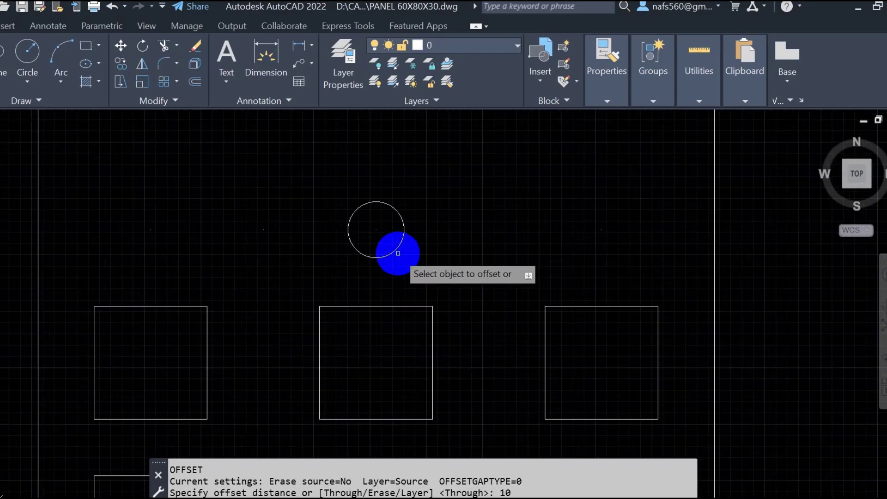
{"action": "left_click", "coordinate": [389, 254]}
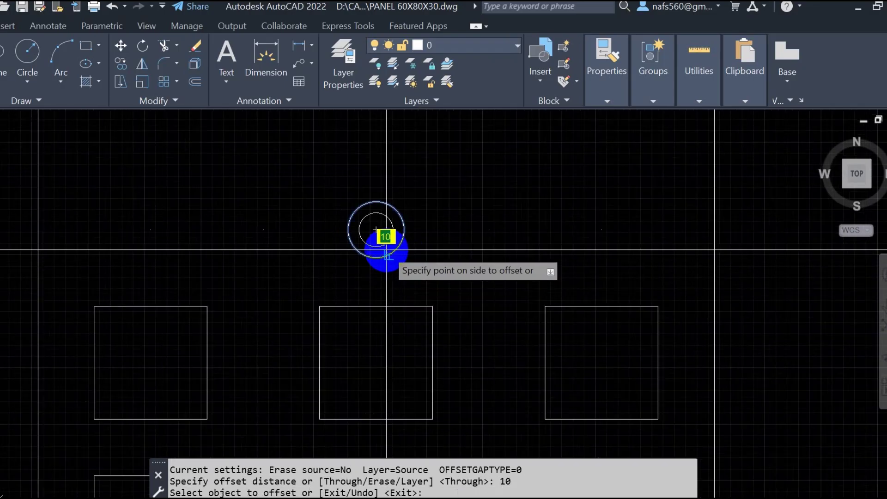
{"action": "left_click", "coordinate": [381, 248]}
{"action": "key", "text": "Escape"}
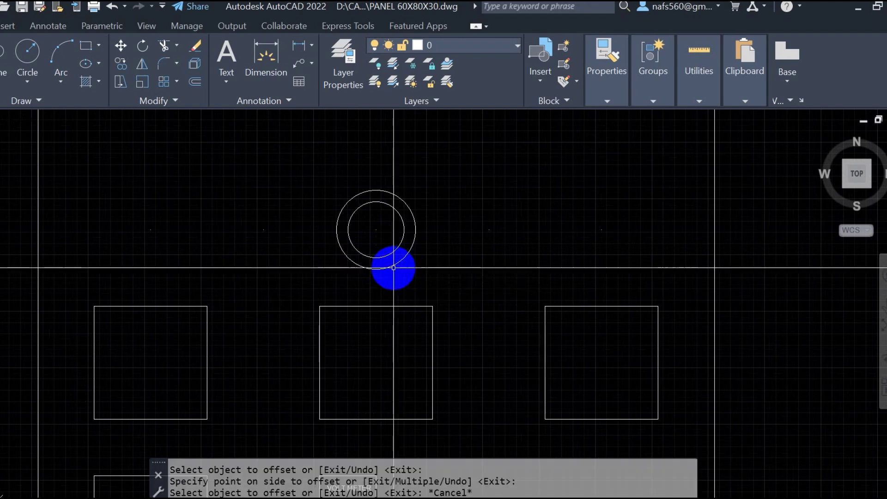
{"action": "left_click", "coordinate": [392, 268]}
{"action": "type", "text": "E"}
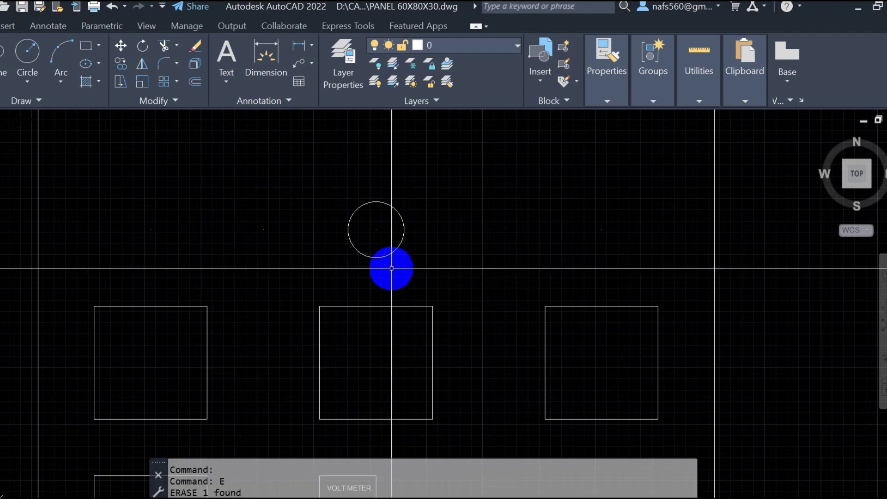
Offset the circle inward by 10 to form the inner ring of the indicator lamp
{"action": "type", "text": "O"}
{"action": "key", "text": "Return"}
{"action": "key", "text": "Return"}
{"action": "scroll", "coordinate": [379, 264], "scroll_direction": "up", "scroll_amount": 3}
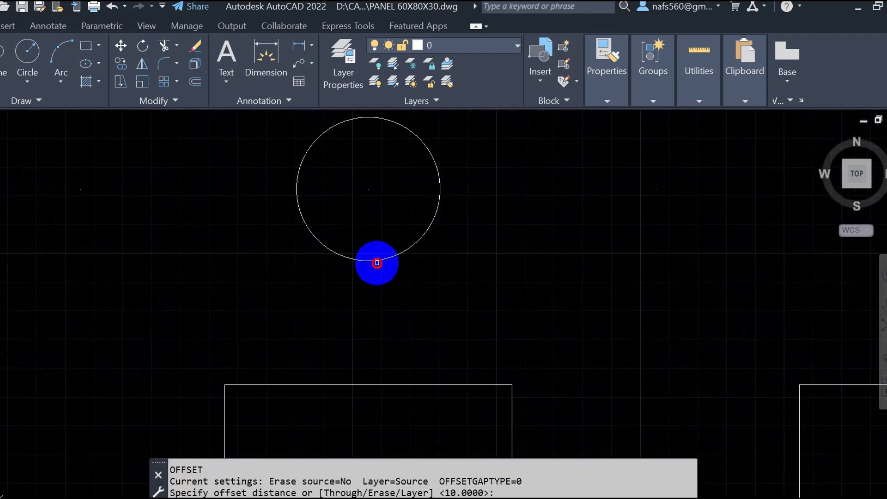
{"action": "key", "text": "Return"}
{"action": "left_click", "coordinate": [377, 262]}
{"action": "left_click", "coordinate": [367, 229]}
{"action": "key", "text": "Escape"}
{"action": "scroll", "coordinate": [416, 262], "scroll_direction": "down", "scroll_amount": 5}
{"action": "key", "text": "Escape"}
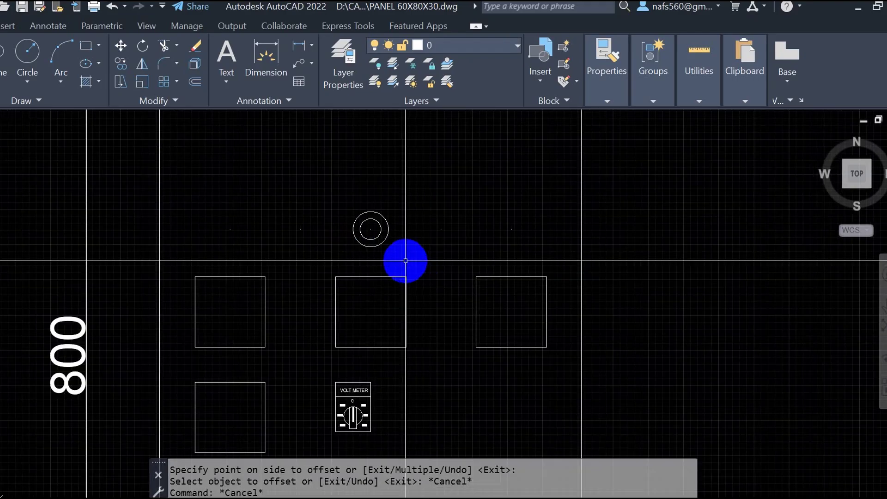
Copy both concentric circles from their centre to the points above the left and right meter squares
{"action": "type", "text": "CO"}
{"action": "key", "text": "Return"}
{"action": "scroll", "coordinate": [393, 227], "scroll_direction": "up", "scroll_amount": 3}
{"action": "left_click", "coordinate": [395, 215]}
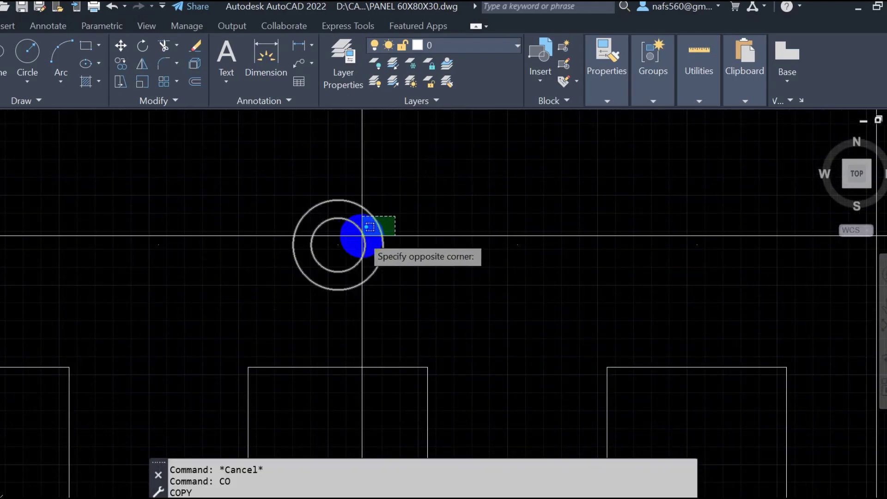
{"action": "left_click", "coordinate": [361, 239]}
{"action": "scroll", "coordinate": [358, 240], "scroll_direction": "down", "scroll_amount": 3}
{"action": "key", "text": "Return"}
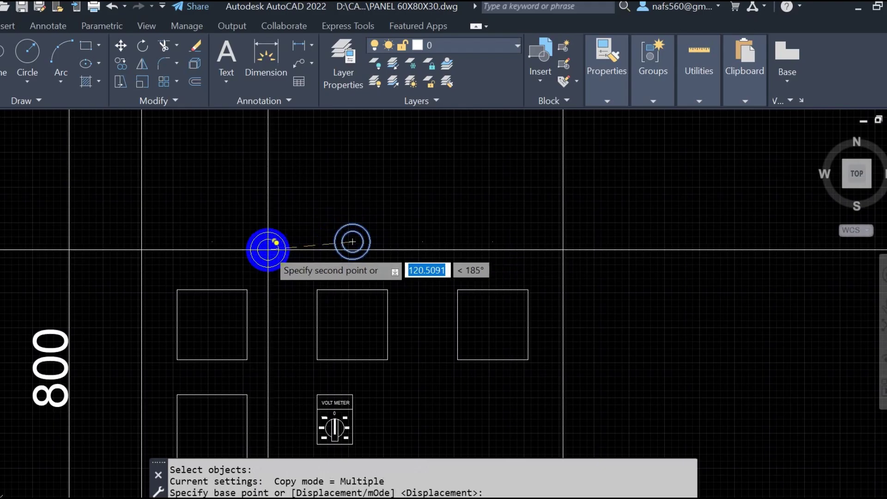
{"action": "left_click", "coordinate": [212, 242]}
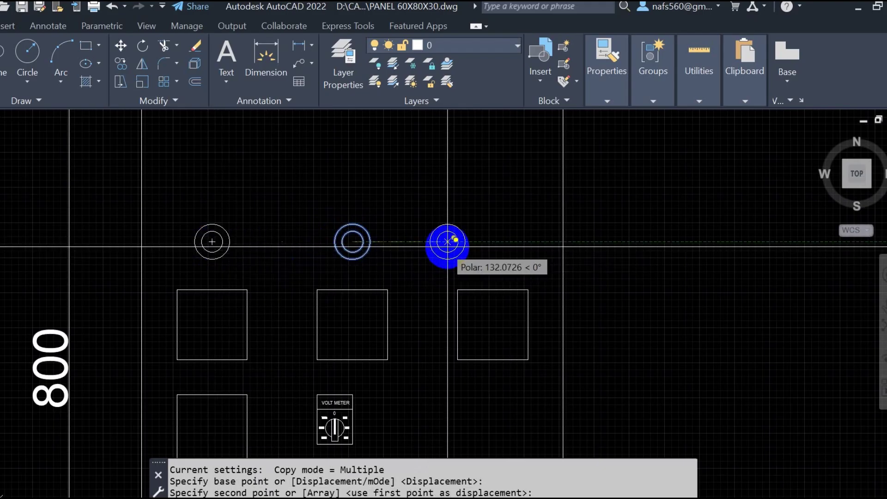
{"action": "left_click", "coordinate": [492, 241]}
{"action": "scroll", "coordinate": [356, 242], "scroll_direction": "down", "scroll_amount": 4}
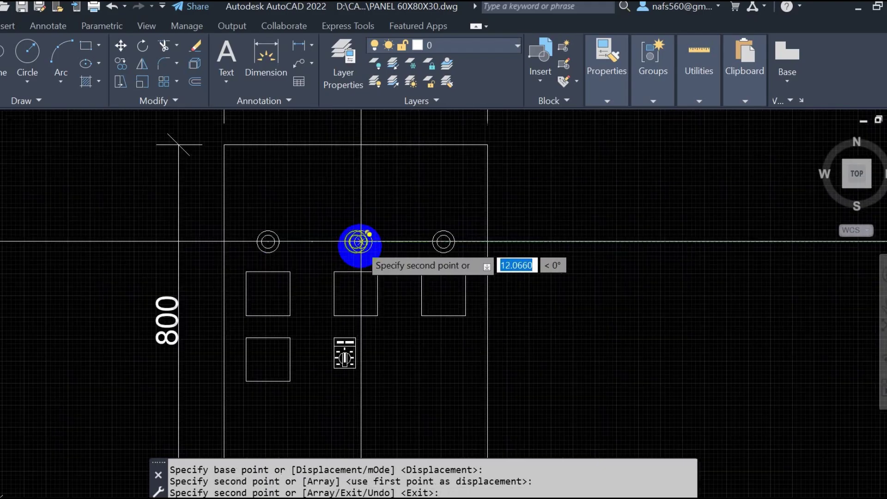
Copy the row of three indicator lamps straight up to form a second lamp row above it
{"action": "key", "text": "Escape"}
{"action": "key", "text": "Escape"}
{"action": "scroll", "coordinate": [343, 230], "scroll_direction": "up", "scroll_amount": 4}
{"action": "type", "text": "CO"}
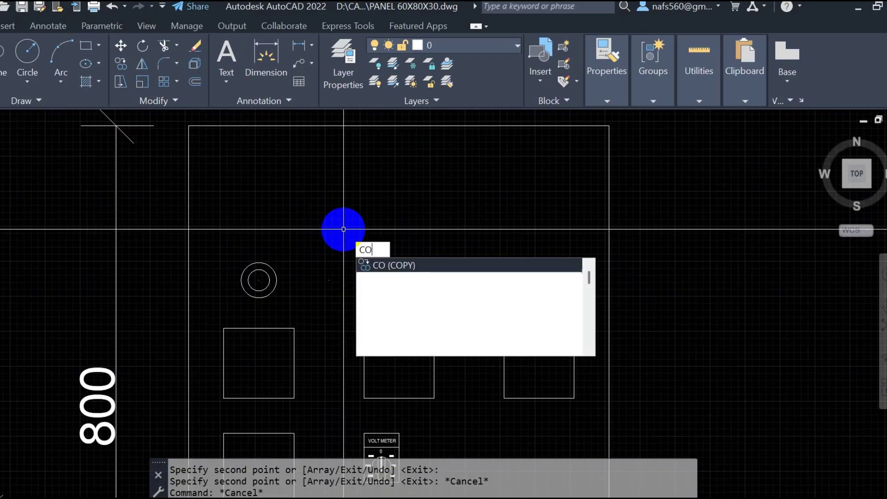
{"action": "key", "text": "Return"}
{"action": "scroll", "coordinate": [250, 245], "scroll_direction": "up", "scroll_amount": 3}
{"action": "left_click", "coordinate": [235, 247]}
{"action": "left_click", "coordinate": [767, 357]}
{"action": "scroll", "coordinate": [427, 314], "scroll_direction": "down", "scroll_amount": 3}
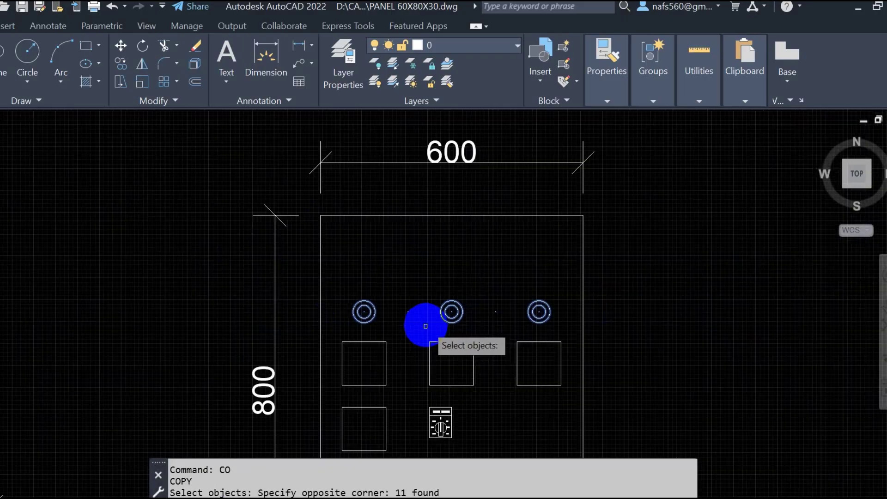
{"action": "key", "text": "Return"}
{"action": "left_click", "coordinate": [451, 333]}
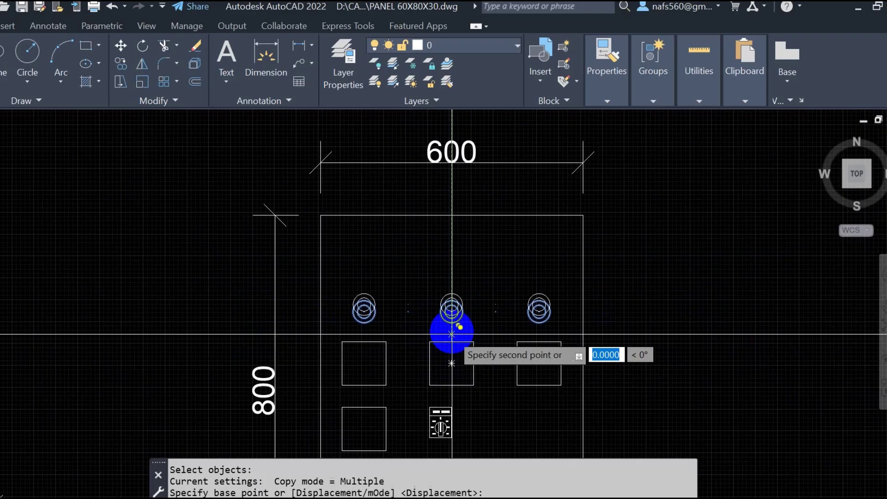
{"action": "left_click", "coordinate": [451, 300]}
{"action": "key", "text": "Escape"}
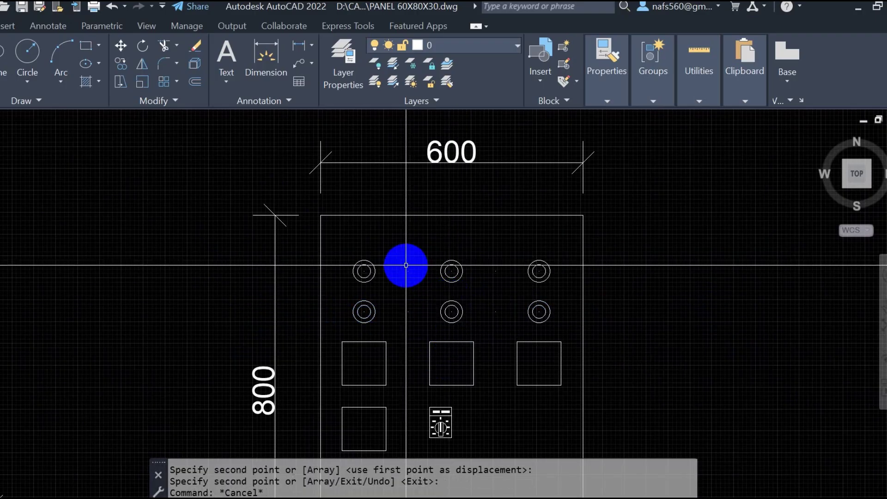
{"action": "key", "text": "Escape"}
Move the upper row of indicator lamps straight up, closer to the panel's top edge
{"action": "scroll", "coordinate": [428, 263], "scroll_direction": "up", "scroll_amount": 4}
{"action": "scroll", "coordinate": [368, 247], "scroll_direction": "down", "scroll_amount": 7}
{"action": "scroll", "coordinate": [417, 263], "scroll_direction": "up", "scroll_amount": 3}
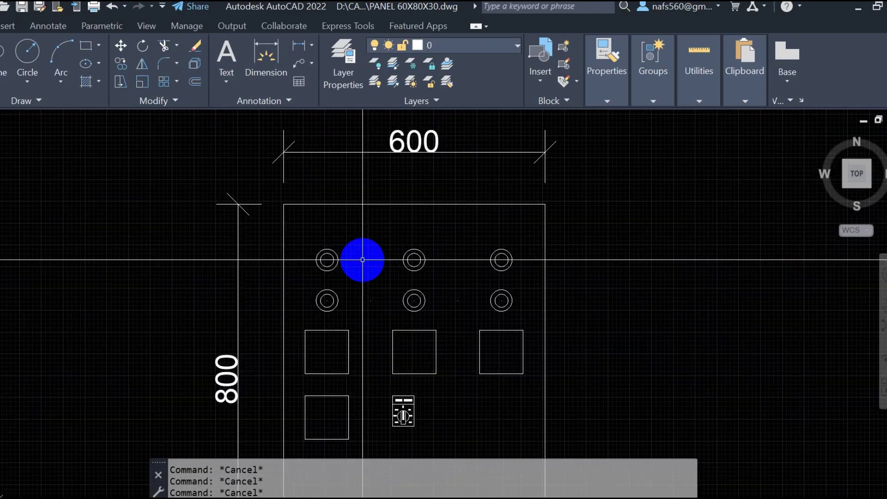
{"action": "scroll", "coordinate": [340, 241], "scroll_direction": "up", "scroll_amount": 2}
{"action": "type", "text": "m"}
{"action": "key", "text": "Return"}
{"action": "left_click", "coordinate": [279, 235]}
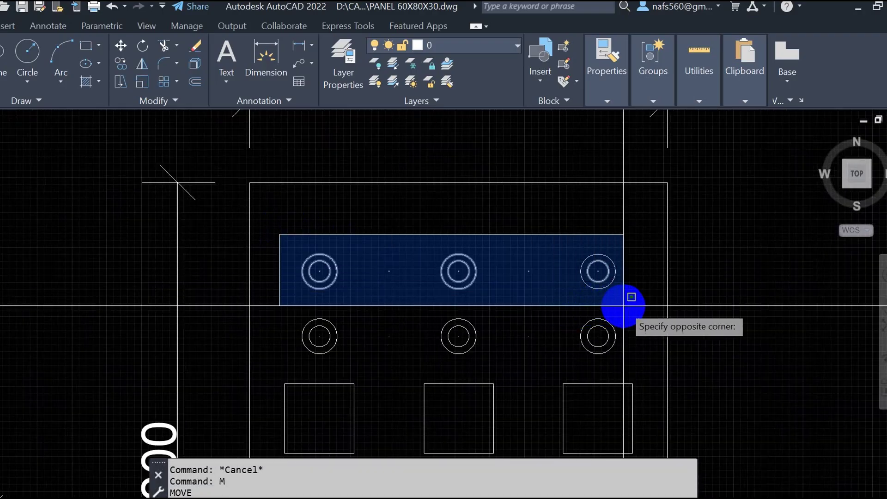
{"action": "left_click", "coordinate": [627, 281]}
{"action": "key", "text": "Return"}
{"action": "left_click", "coordinate": [716, 286]}
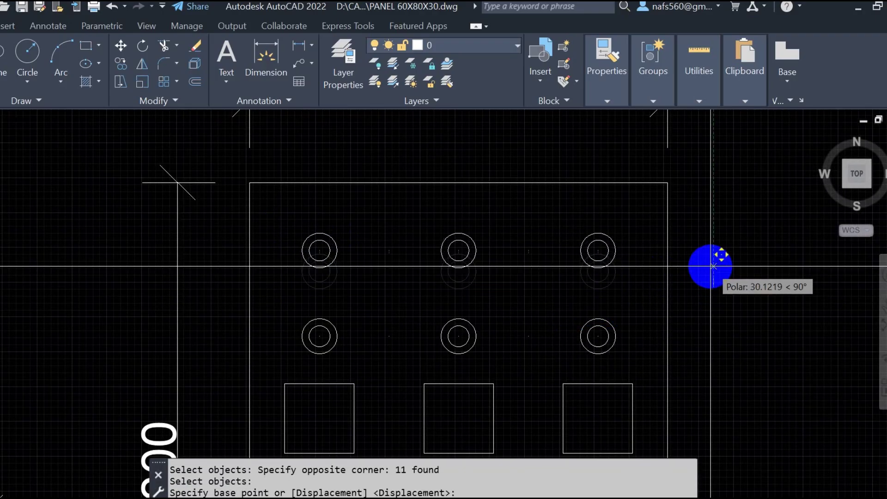
{"action": "left_click", "coordinate": [708, 262]}
{"action": "key", "text": "Return"}
{"action": "key", "text": "Escape"}
Erase the leftover points between the left and middle lamps in both rows
{"action": "scroll", "coordinate": [618, 245], "scroll_direction": "down", "scroll_amount": 4}
{"action": "mouse_move", "coordinate": [541, 261]}
{"action": "middle_mouse_down"}
{"action": "mouse_move", "coordinate": [252, 186]}
{"action": "mouse_move", "coordinate": [319, 200]}
{"action": "middle_mouse_up"}
{"action": "key", "text": "Escape"}
{"action": "scroll", "coordinate": [254, 185], "scroll_direction": "up", "scroll_amount": 2}
{"action": "left_click", "coordinate": [280, 162]}
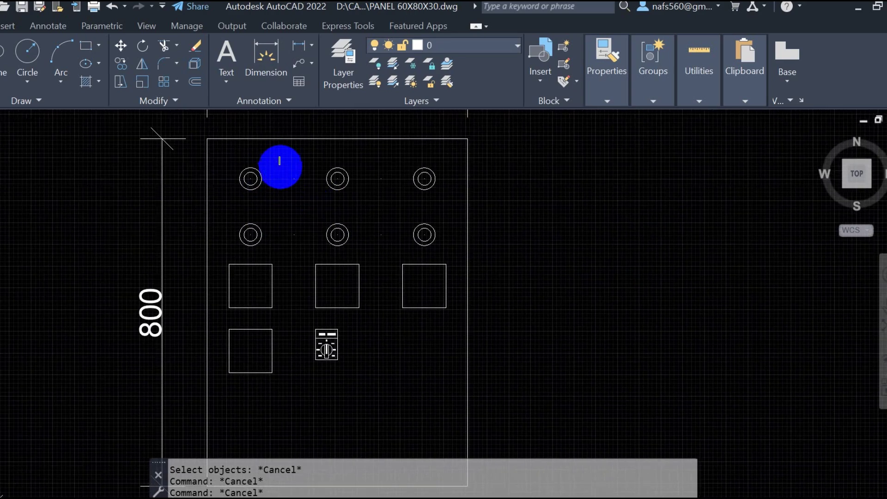
{"action": "left_click", "coordinate": [298, 245]}
{"action": "type", "text": "e"}
{"action": "key", "text": "Return"}
{"action": "key", "text": "Escape"}
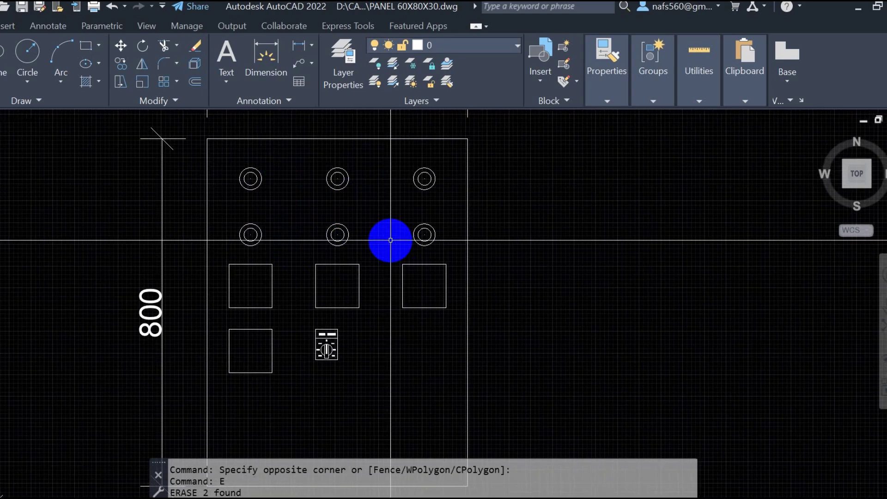
{"action": "key", "text": "Escape"}
Open WhatsApp Image 2026-05-13 at 08.07.27.jpeg from the PRODUK DIGITAL folder, examine the lamp and meter layout, and return to the drawing
{"action": "scroll", "coordinate": [390, 237], "scroll_direction": "down", "scroll_amount": 4}
{"action": "middle_click_drag", "start_coordinate": [389, 274], "coordinate": [366, 266]}
{"action": "scroll", "coordinate": [300, 208], "scroll_direction": "up", "scroll_amount": 4}
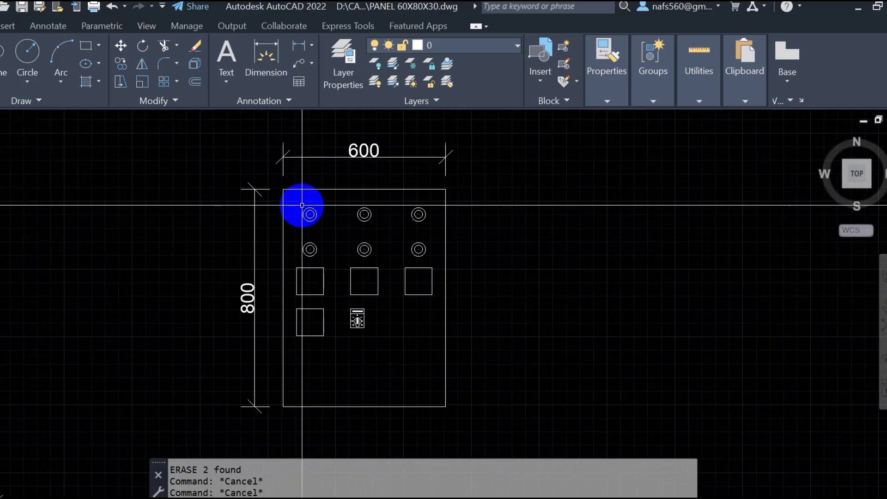
{"action": "scroll", "coordinate": [302, 209], "scroll_direction": "down", "scroll_amount": 4}
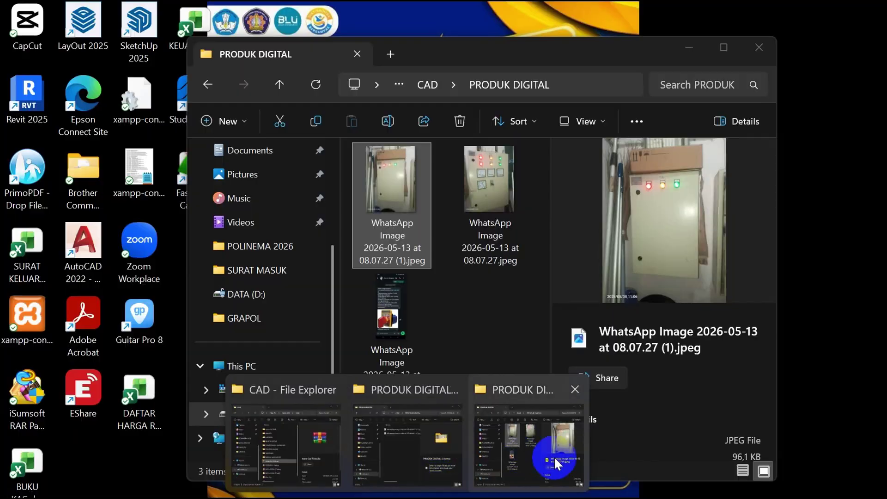
{"action": "left_click", "coordinate": [554, 456]}
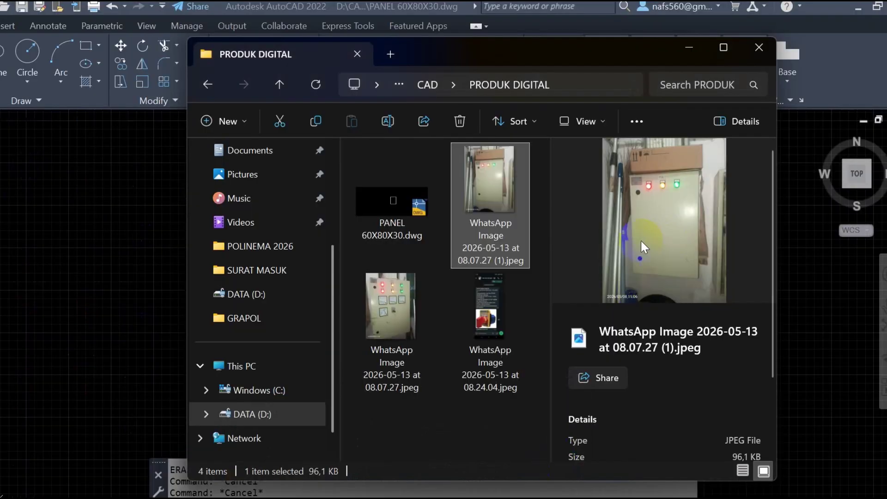
{"action": "double_click", "coordinate": [407, 306]}
{"action": "scroll", "coordinate": [672, 152], "scroll_direction": "up", "scroll_amount": 5}
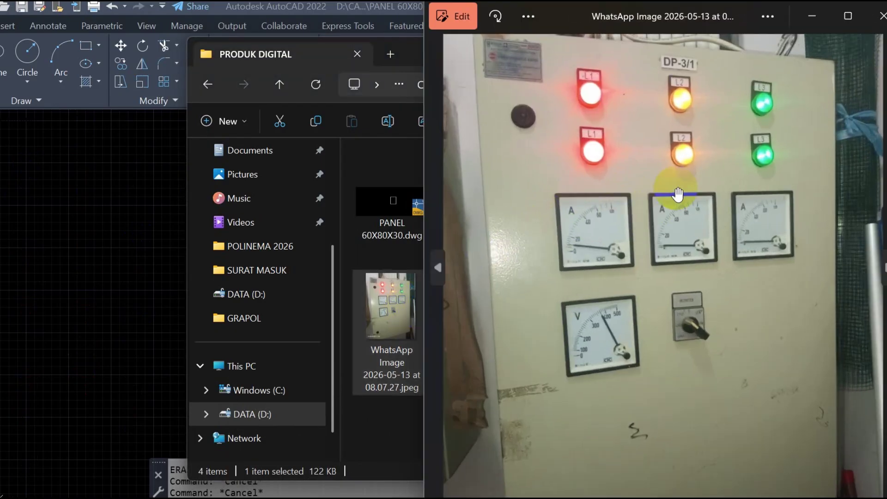
{"action": "scroll", "coordinate": [714, 234], "scroll_direction": "down", "scroll_amount": 4}
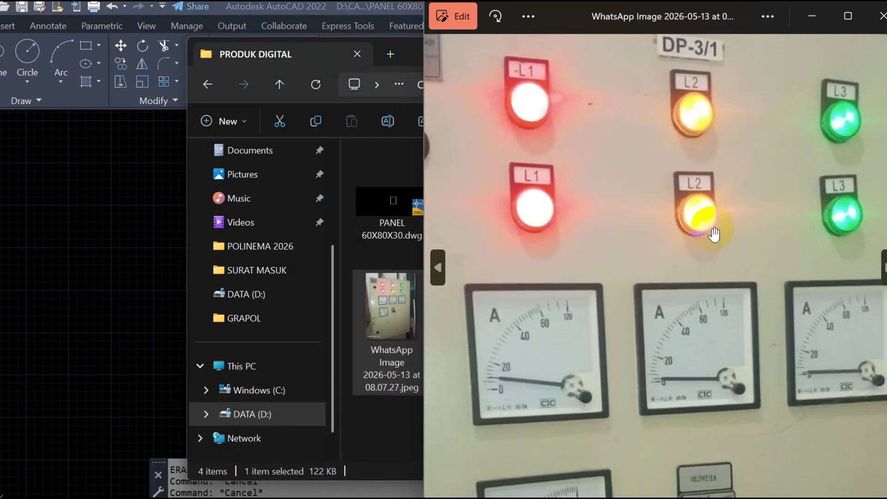
{"action": "scroll", "coordinate": [713, 234], "scroll_direction": "down", "scroll_amount": 2}
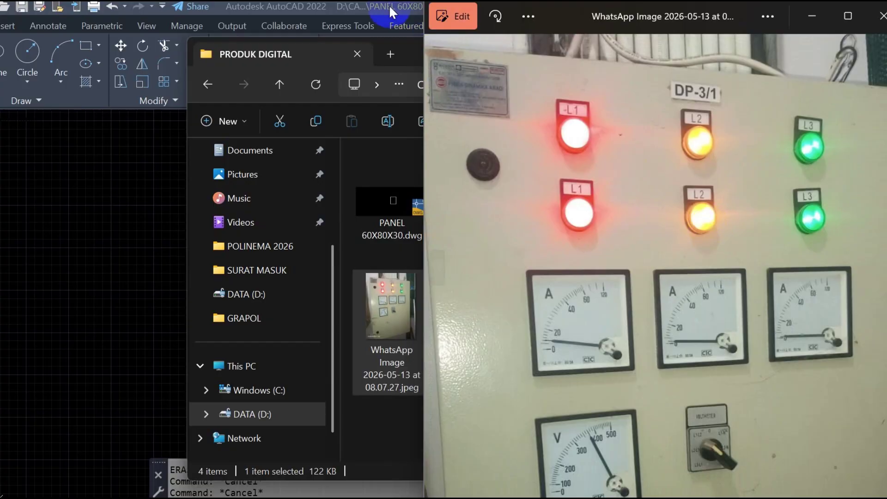
{"action": "left_click", "coordinate": [142, 111]}
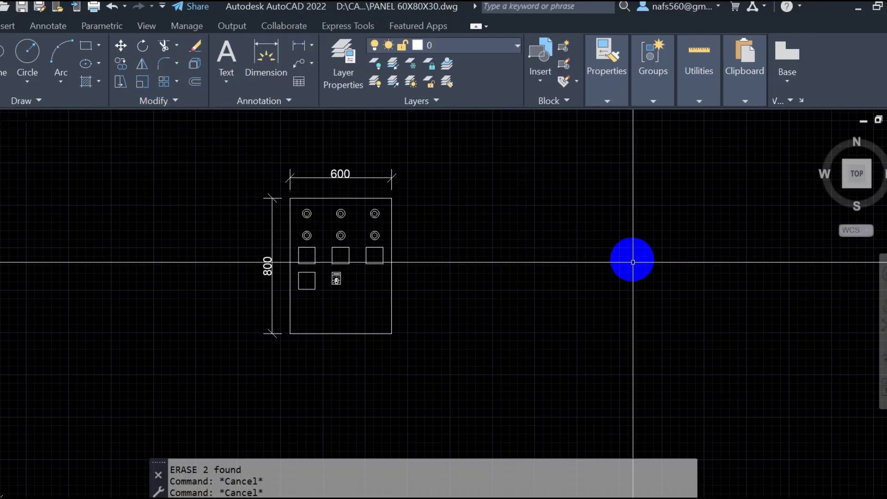
Load the previous plot settings, with the L5290 Series(Network) (Copy 1) printer and A4 210 x 297 mm paper
{"action": "scroll", "coordinate": [370, 243], "scroll_direction": "up", "scroll_amount": 4}
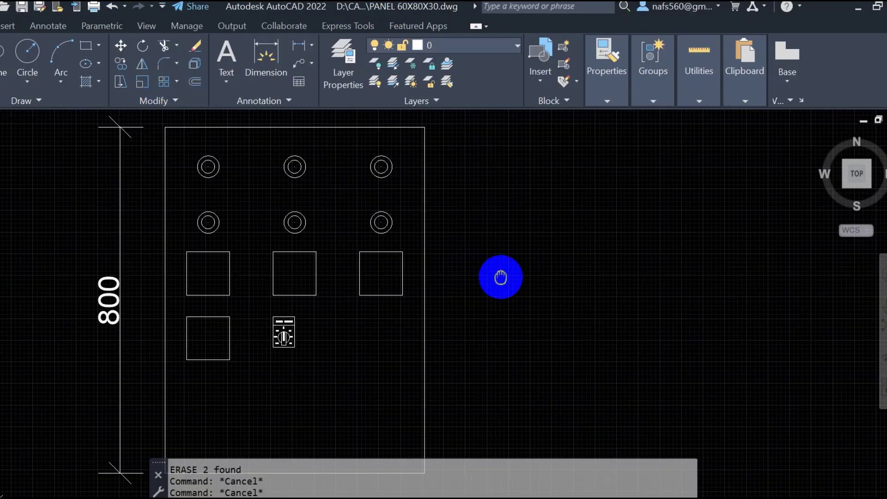
{"action": "scroll", "coordinate": [514, 271], "scroll_direction": "down", "scroll_amount": 2}
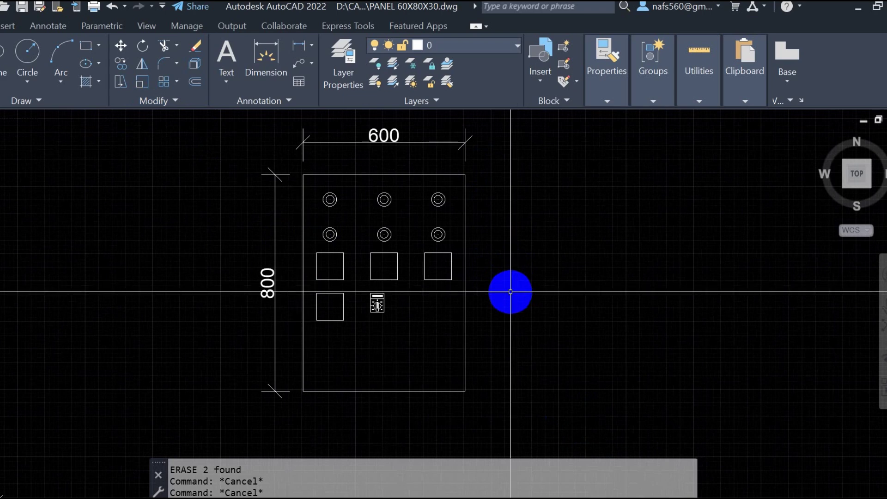
{"action": "key", "text": "ctrl+p"}
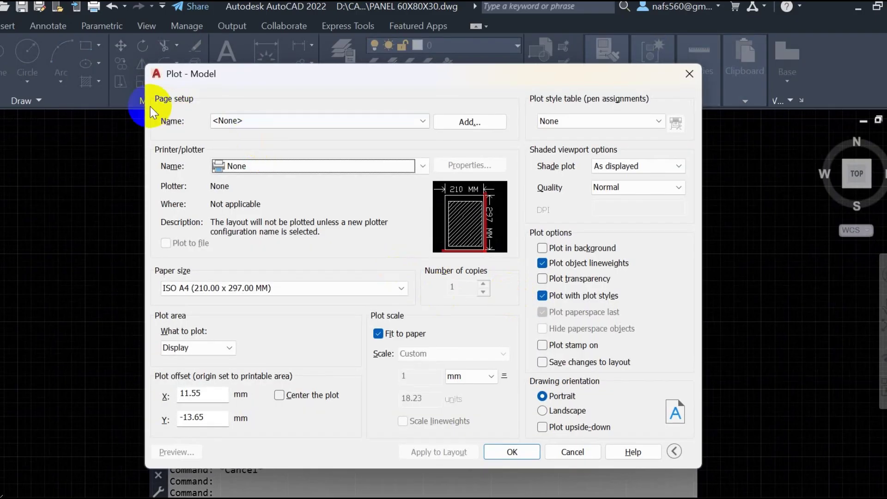
{"action": "left_click", "coordinate": [254, 121]}
{"action": "left_click", "coordinate": [263, 144]}
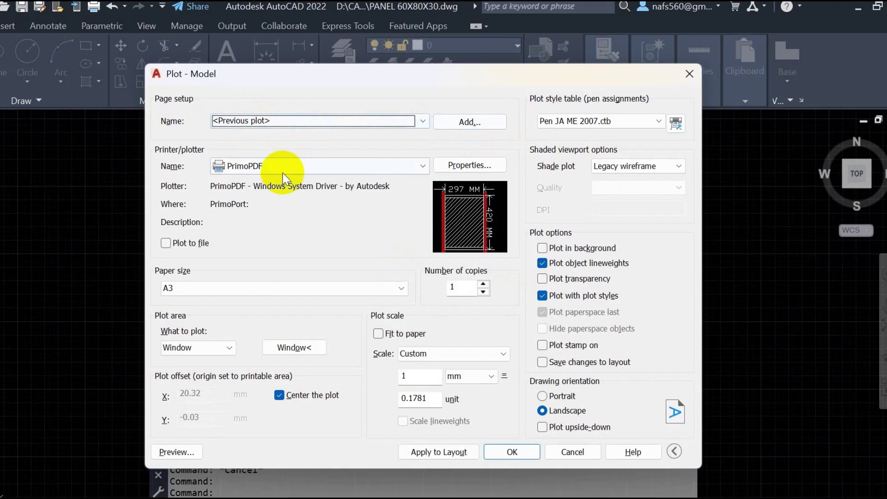
{"action": "left_click", "coordinate": [283, 168]}
{"action": "left_click", "coordinate": [335, 230]}
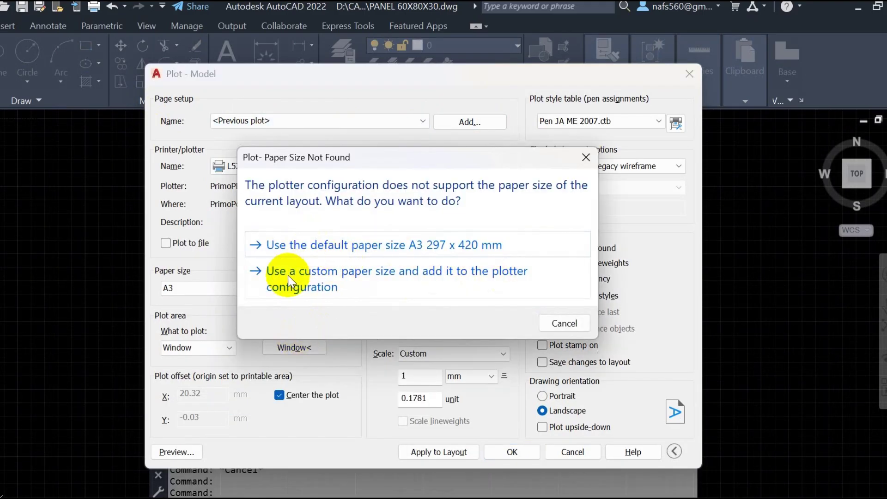
{"action": "left_click", "coordinate": [308, 248]}
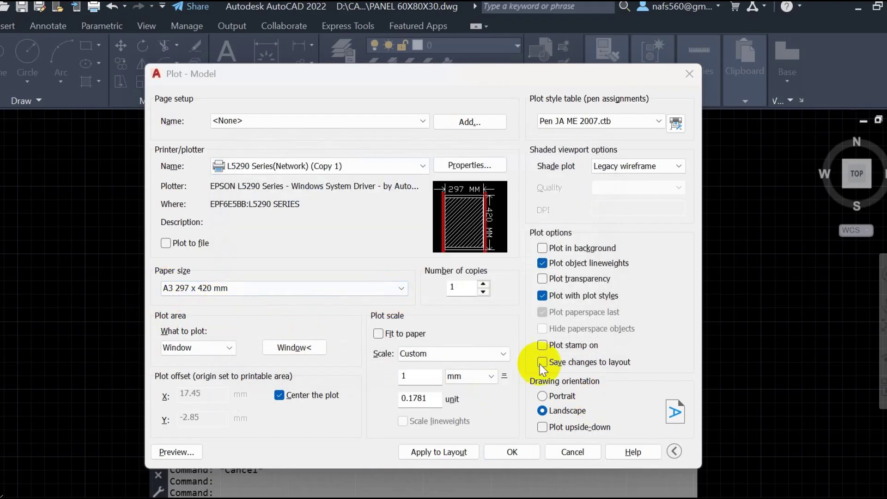
{"action": "left_click", "coordinate": [256, 291]}
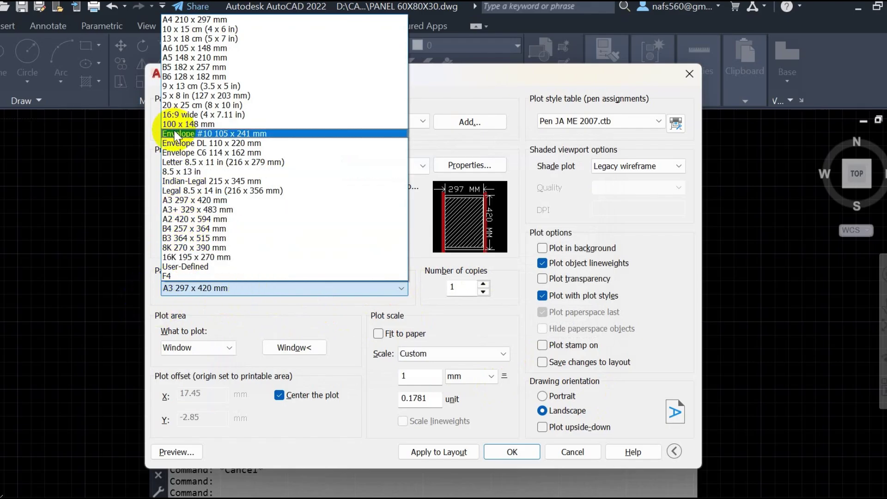
{"action": "left_click", "coordinate": [195, 20]}
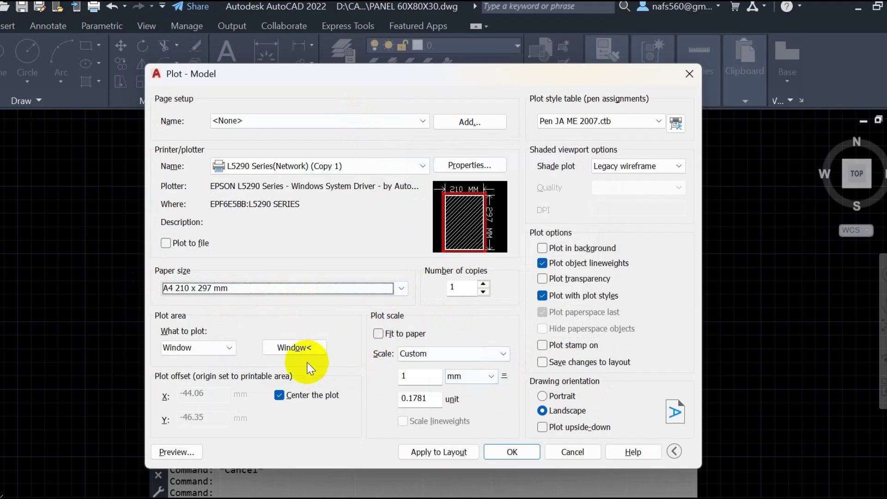
Define the plot window around the dimensioned panel, with portrait orientation and the scale fitted to the paper
{"action": "left_click", "coordinate": [299, 349]}
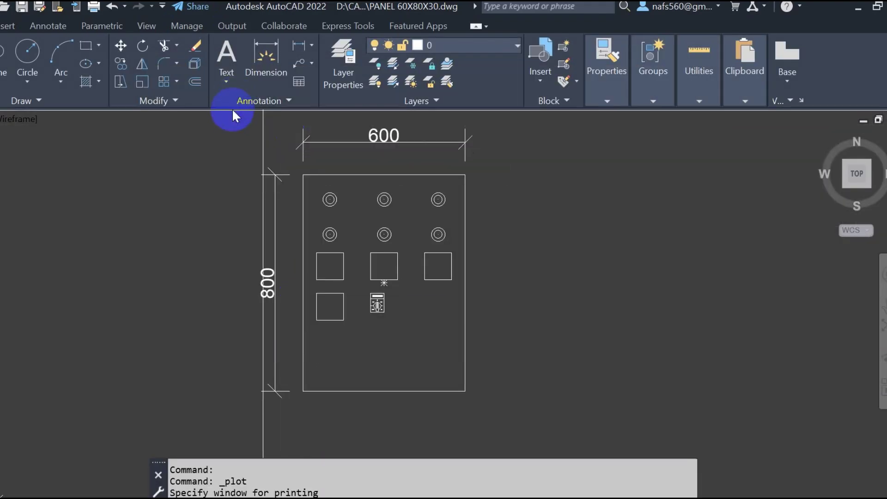
{"action": "left_click", "coordinate": [489, 409]}
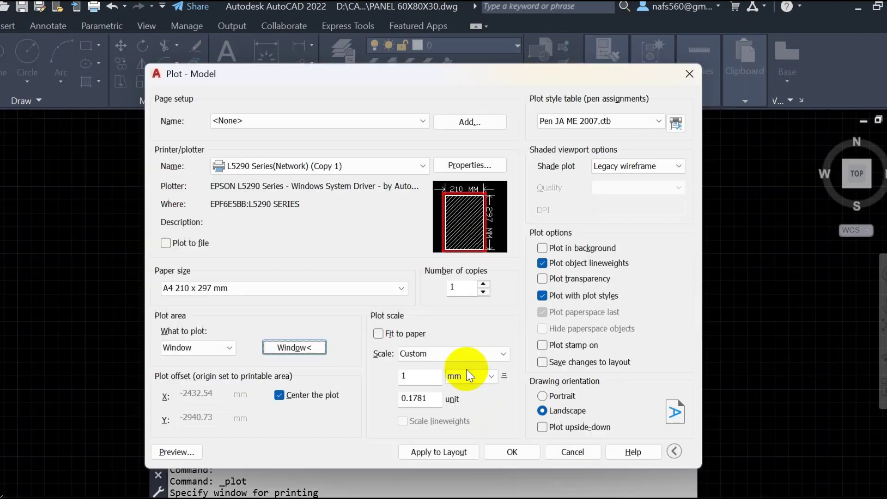
{"action": "left_click", "coordinate": [544, 396]}
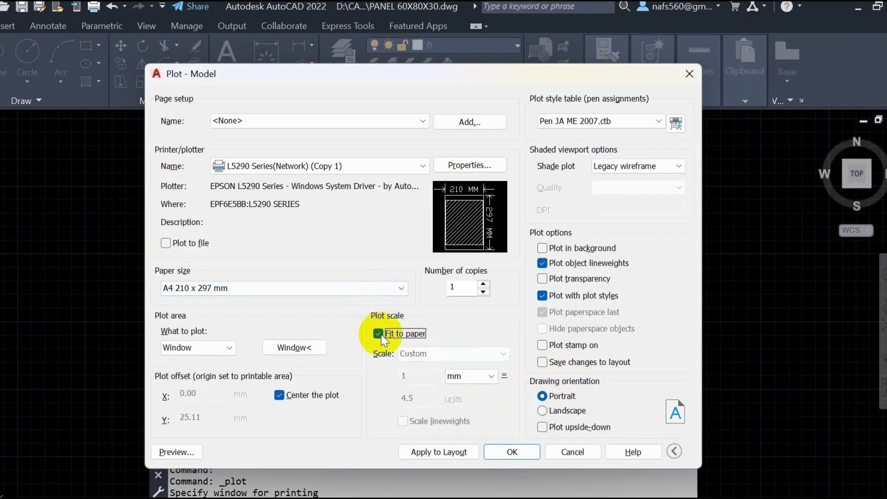
Preview the panel sheet and plot it from the preview
{"action": "left_click", "coordinate": [175, 452]}
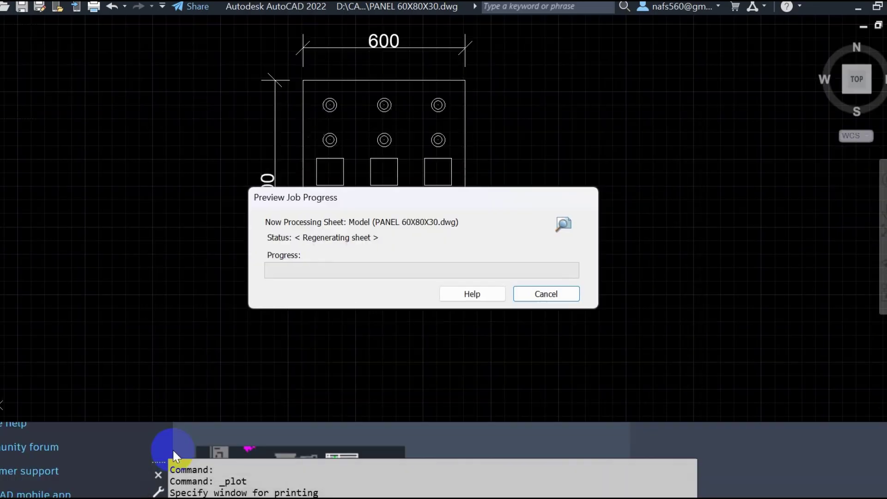
{"action": "right_click", "coordinate": [346, 213]}
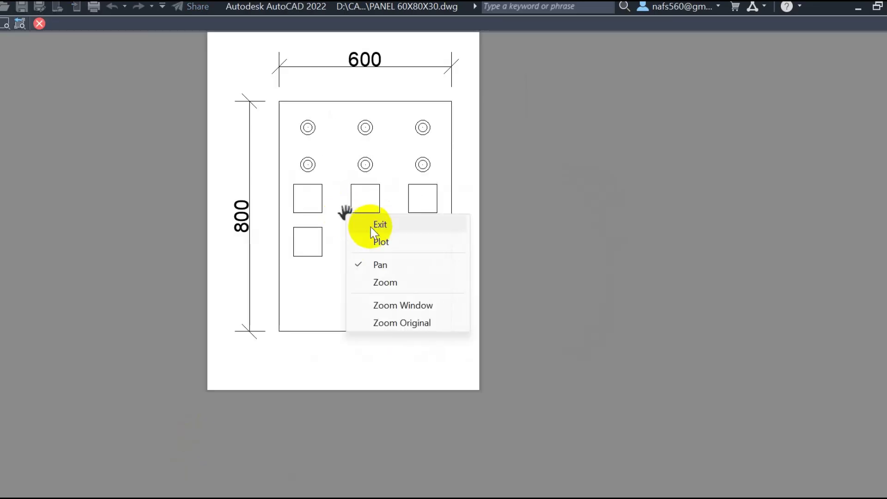
{"action": "left_click", "coordinate": [372, 240]}
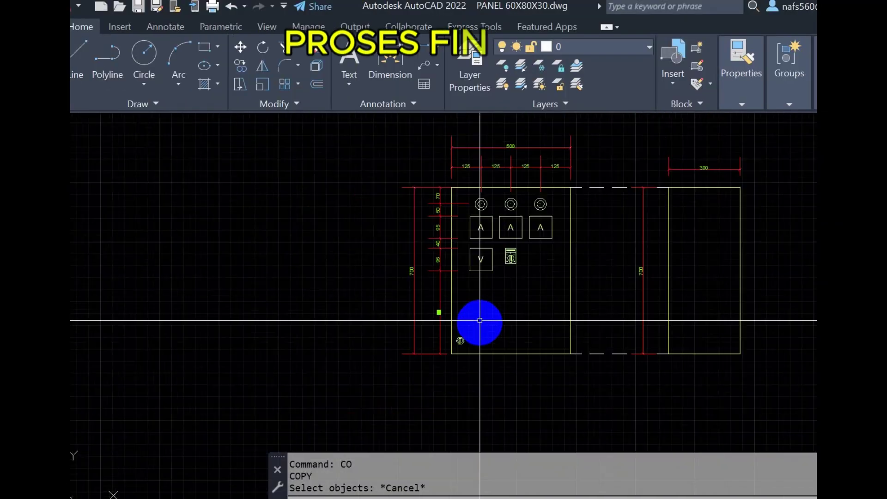
{"action": "scroll", "coordinate": [301, 297], "scroll_direction": "up", "scroll_amount": 4}
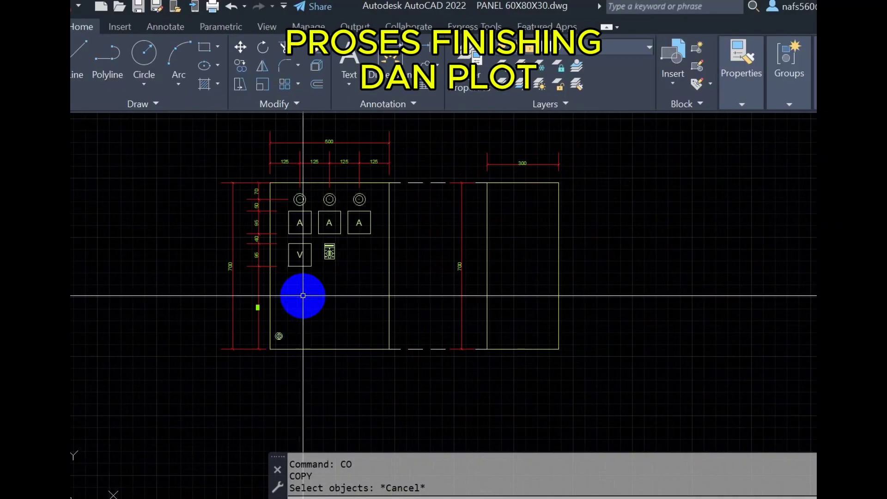
{"action": "type", "text": "c"}
{"action": "key", "text": "Return"}
{"action": "key", "text": "Escape"}
{"action": "key", "text": "Escape"}
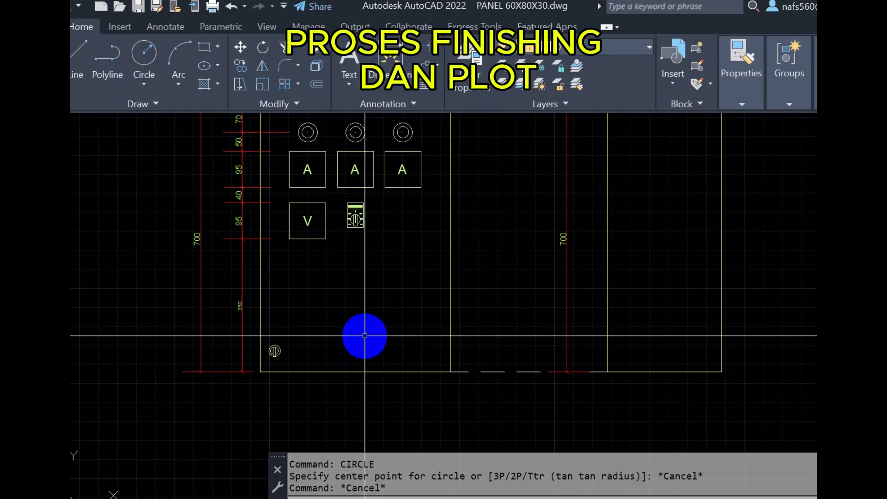
Copy the door lock symbol from the panel's lower-left corner to the spot left of the first indicator lamp
{"action": "scroll", "coordinate": [276, 335], "scroll_direction": "up", "scroll_amount": 2}
{"action": "type", "text": "co"}
{"action": "key", "text": "Return"}
{"action": "left_click", "coordinate": [257, 353]}
{"action": "left_click", "coordinate": [312, 382]}
{"action": "key", "text": "Return"}
{"action": "left_click", "coordinate": [249, 361]}
{"action": "scroll", "coordinate": [292, 317], "scroll_direction": "down", "scroll_amount": 2}
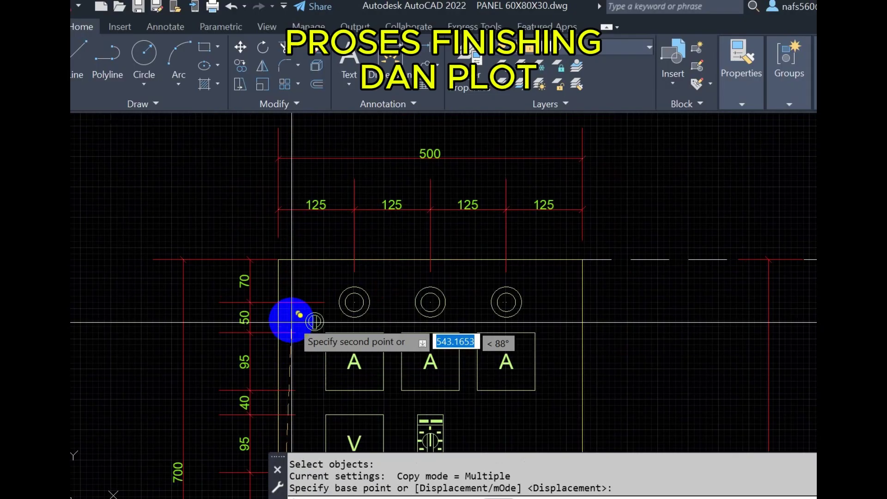
{"action": "left_click", "coordinate": [283, 300]}
{"action": "key", "text": "Escape"}
{"action": "key", "text": "Escape"}
{"action": "key", "text": "Escape"}
{"action": "scroll", "coordinate": [307, 277], "scroll_direction": "down", "scroll_amount": 2}
{"action": "scroll", "coordinate": [297, 283], "scroll_direction": "up", "scroll_amount": 5}
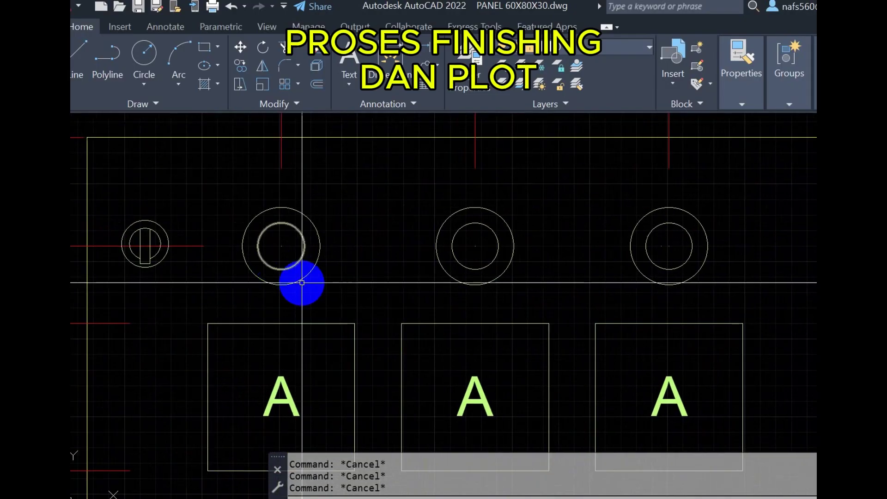
Copy the V label from the volt meter square into the empty space below the front-view panel
{"action": "scroll", "coordinate": [337, 277], "scroll_direction": "down", "scroll_amount": 5}
{"action": "scroll", "coordinate": [431, 301], "scroll_direction": "down", "scroll_amount": 2}
{"action": "type", "text": "co"}
{"action": "key", "text": "Return"}
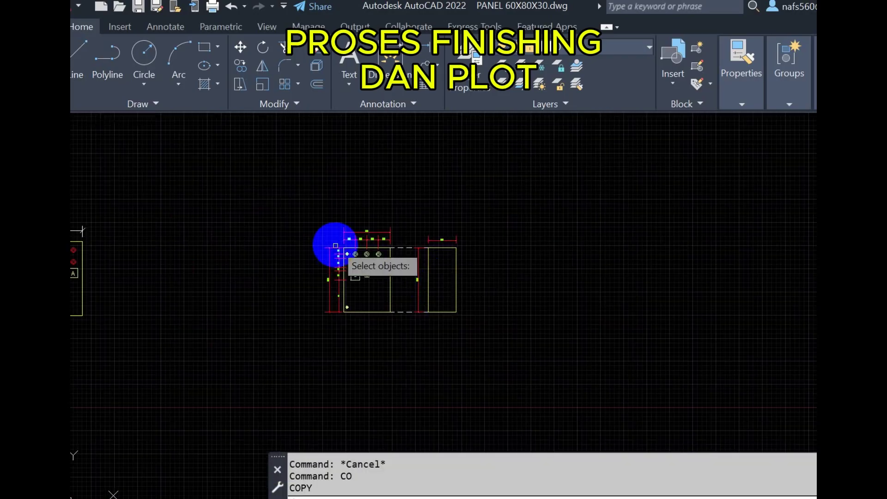
{"action": "scroll", "coordinate": [355, 268], "scroll_direction": "up", "scroll_amount": 5}
{"action": "left_click", "coordinate": [355, 320]}
{"action": "key", "text": "Return"}
{"action": "left_click", "coordinate": [328, 295]}
{"action": "left_click", "coordinate": [344, 278]}
{"action": "key", "text": "Escape"}
Draw a circle below the panel's bottom edge, up and to the left of the copied V text
{"action": "key", "text": "c"}
{"action": "key", "text": "Return"}
{"action": "scroll", "coordinate": [344, 264], "scroll_direction": "up", "scroll_amount": 4}
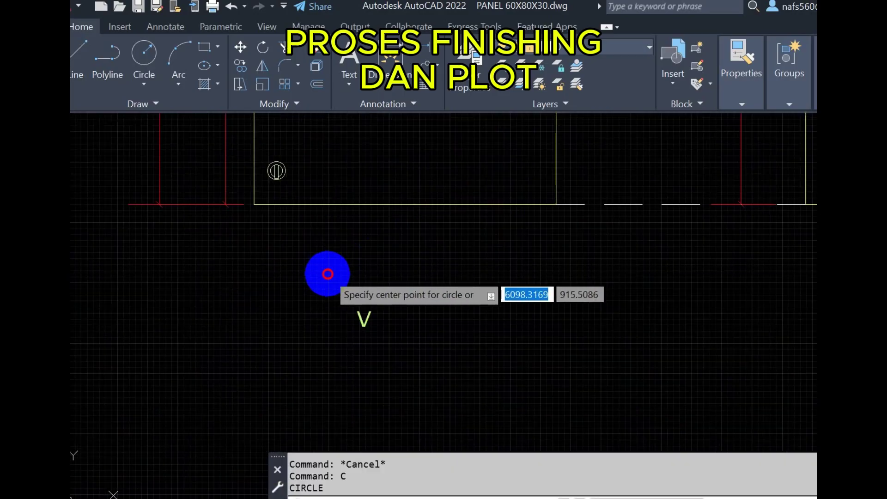
{"action": "left_click", "coordinate": [327, 274]}
{"action": "left_click", "coordinate": [350, 273]}
{"action": "key", "text": "Return"}
Draw a horizontal polyline from the circle's left quadrant through its centre and well past its right side
{"action": "key", "text": "Escape"}
{"action": "type", "text": "pl"}
{"action": "key", "text": "Return"}
{"action": "left_click", "coordinate": [305, 273]}
{"action": "left_click", "coordinate": [547, 273]}
{"action": "key", "text": "Escape"}
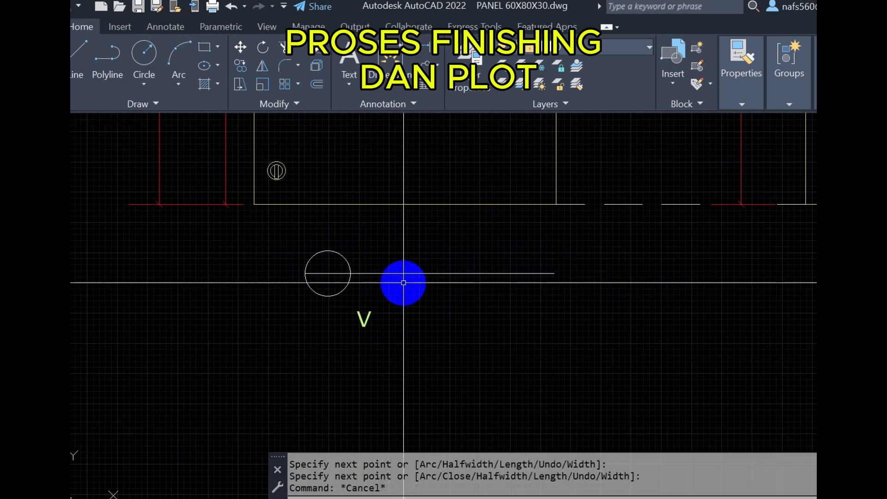
Draw a vertical polyline from the circle's bottom quadrant through its centre to a point above the circle
{"action": "type", "text": "m"}
{"action": "key", "text": "Return"}
{"action": "key", "text": "Escape"}
{"action": "type", "text": "pl"}
{"action": "key", "text": "Return"}
{"action": "left_click", "coordinate": [328, 296]}
{"action": "left_click", "coordinate": [328, 231]}
{"action": "key", "text": "Escape"}
{"action": "key", "text": "Return"}
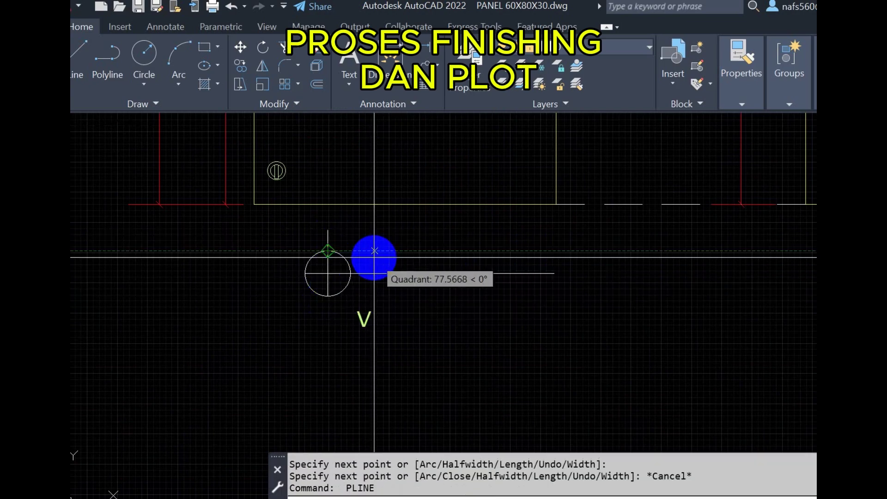
{"action": "key", "text": "Escape"}
{"action": "key", "text": "Escape"}
Move the vertical line down so that it extends past both the top and the bottom of the circle
{"action": "key", "text": "m"}
{"action": "key", "text": "Return"}
{"action": "scroll", "coordinate": [328, 273], "scroll_direction": "up", "scroll_amount": 3}
{"action": "left_click_drag", "start_coordinate": [250, 258], "coordinate": [360, 379]}
{"action": "key", "text": "Return"}
{"action": "left_click", "coordinate": [303, 333]}
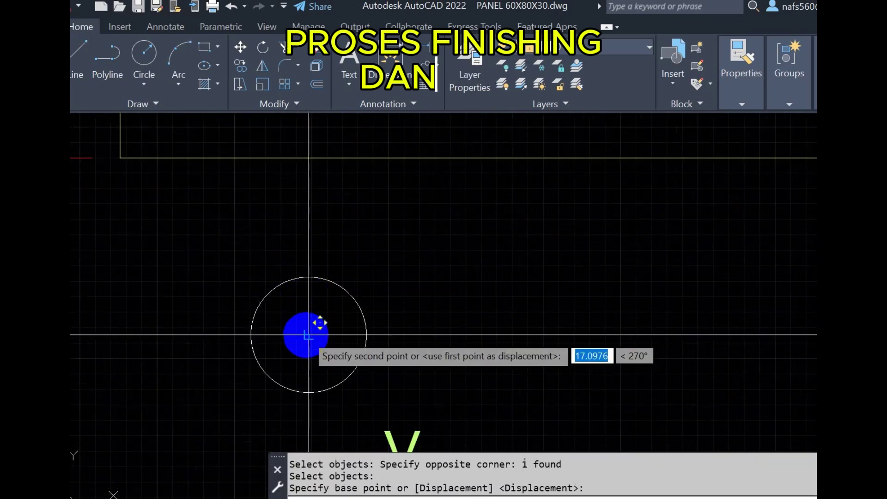
{"action": "left_click", "coordinate": [281, 351]}
{"action": "key", "text": "Return"}
Stretch the horizontal line's left end outward past the circle's left side
{"action": "key", "text": "Escape"}
{"action": "key", "text": "s"}
{"action": "key", "text": "Return"}
{"action": "left_click_drag", "start_coordinate": [282, 352], "coordinate": [242, 326]}
{"action": "key", "text": "Escape"}
Change the copied V text to TAMPAK DEPAN and move it above the horizontal line, beside the circle
{"action": "scroll", "coordinate": [406, 295], "scroll_direction": "down", "scroll_amount": 5}
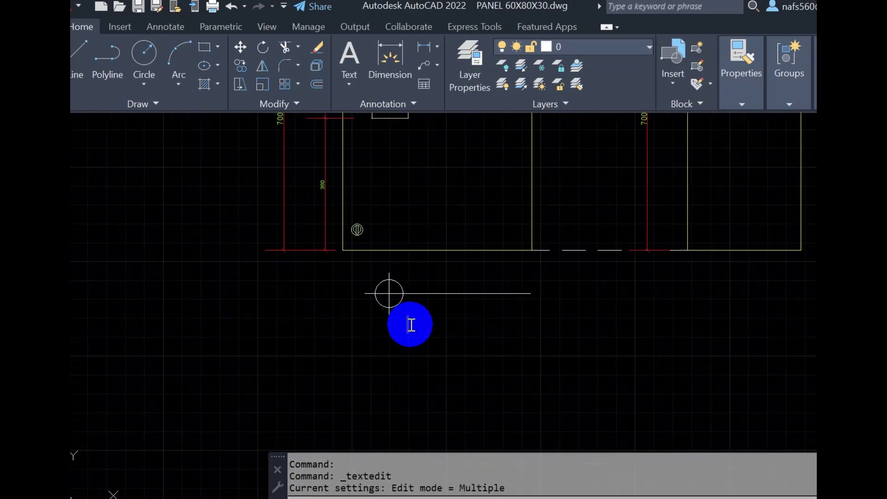
{"action": "key", "text": "Escape"}
{"action": "key", "text": "m"}
{"action": "key", "text": "Return"}
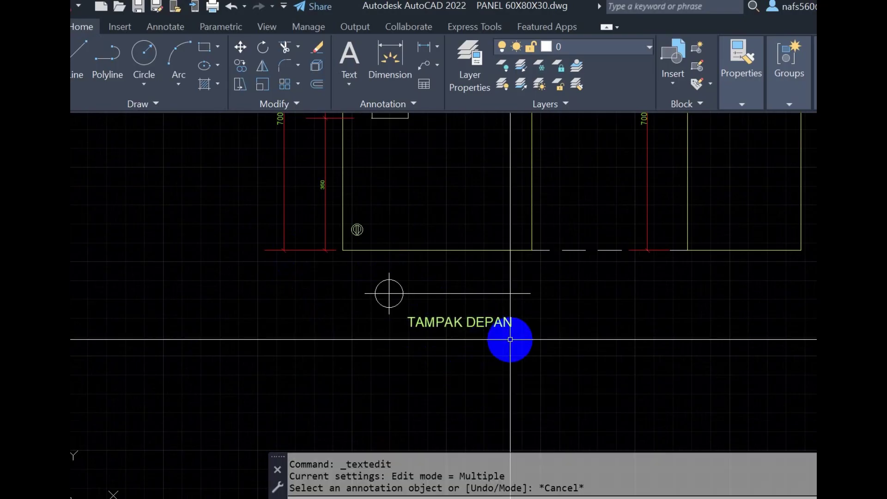
{"action": "scroll", "coordinate": [511, 341], "scroll_direction": "up", "scroll_amount": 2}
{"action": "left_click_drag", "start_coordinate": [337, 295], "coordinate": [624, 374]}
{"action": "key", "text": "Return"}
{"action": "left_click", "coordinate": [645, 365]}
{"action": "left_click", "coordinate": [631, 306]}
{"action": "key", "text": "Return"}
Move the front-view title to centre it under the panel, using a vertical guide line drawn from the panel's bottom edge
{"action": "key", "text": "Escape"}
{"action": "key", "text": "m"}
{"action": "scroll", "coordinate": [499, 315], "scroll_direction": "down", "scroll_amount": 4}
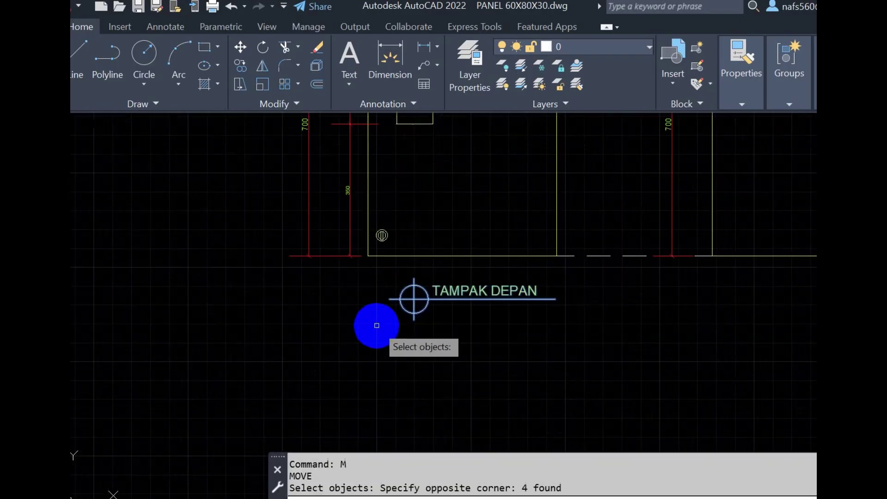
{"action": "type", "text": "l"}
{"action": "key", "text": "Return"}
{"action": "left_click", "coordinate": [468, 259]}
{"action": "left_click", "coordinate": [453, 337]}
{"action": "key", "text": "Escape"}
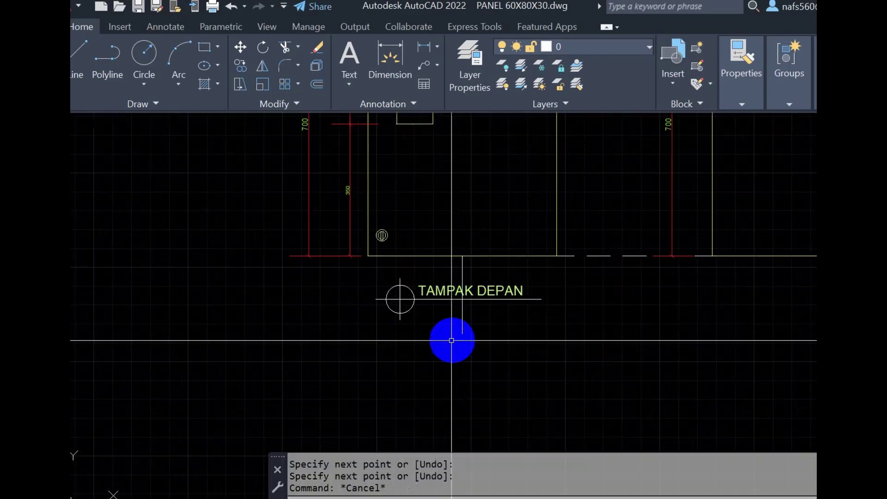
Fill the upper-left and lower-right quarters of the title circle with a SOLID hatch
{"action": "type", "text": "h"}
{"action": "key", "text": "Return"}
{"action": "scroll", "coordinate": [373, 291], "scroll_direction": "up", "scroll_amount": 2}
{"action": "left_click", "coordinate": [397, 294]}
{"action": "left_click", "coordinate": [200, 64]}
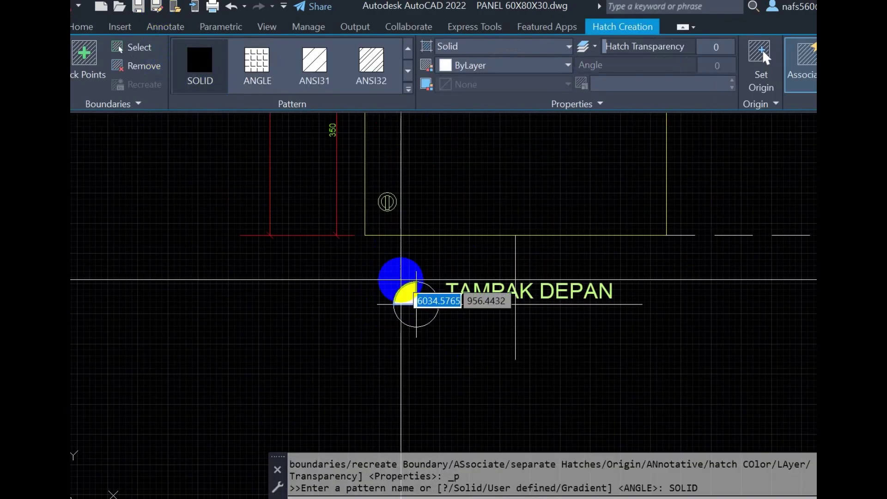
{"action": "left_click", "coordinate": [428, 316]}
{"action": "key", "text": "Escape"}
Erase the vertical guide line crossing the TAMPAK DEPAN title
{"action": "scroll", "coordinate": [517, 331], "scroll_direction": "down", "scroll_amount": 2}
{"action": "scroll", "coordinate": [497, 291], "scroll_direction": "up", "scroll_amount": 2}
{"action": "left_click", "coordinate": [497, 291]}
{"action": "type", "text": "e"}
{"action": "key", "text": "Return"}
{"action": "scroll", "coordinate": [382, 332], "scroll_direction": "down", "scroll_amount": 2}
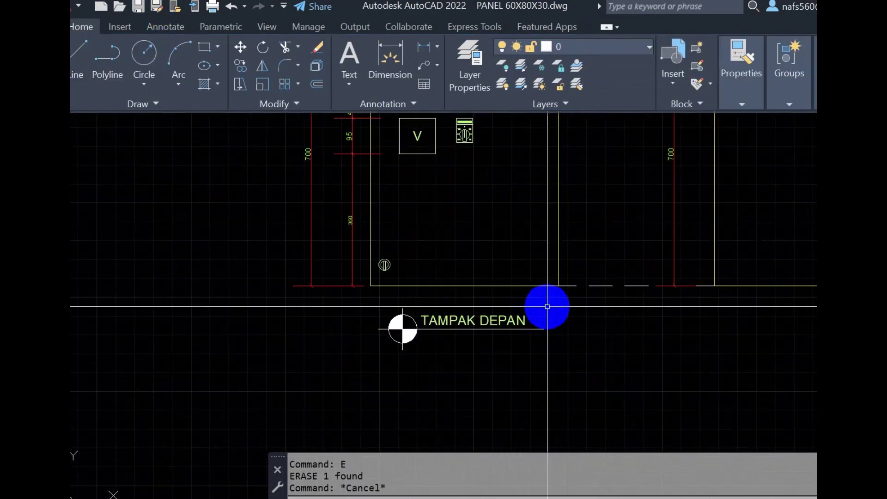
Copy the complete TAMPAK DEPAN title with its symbol to the space below the side view
{"action": "left_click", "coordinate": [547, 303]}
{"action": "left_click", "coordinate": [375, 369]}
{"action": "type", "text": "co"}
{"action": "key", "text": "Return"}
{"action": "left_click", "coordinate": [371, 286]}
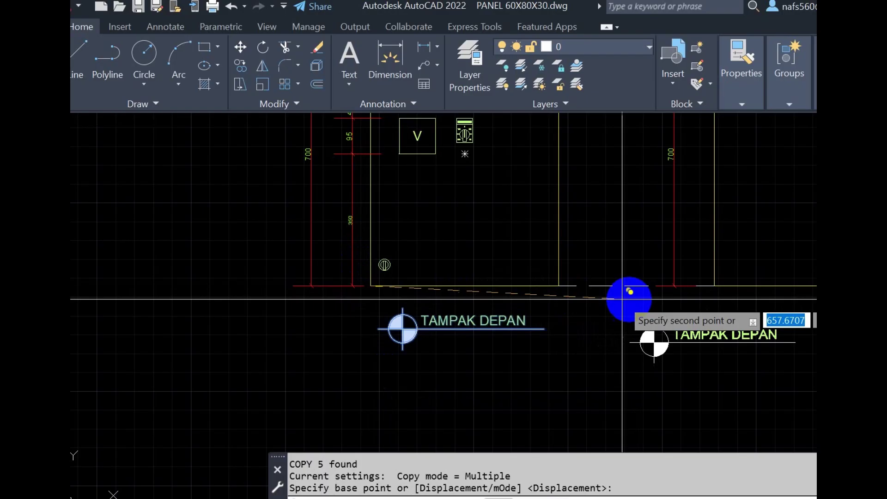
{"action": "left_click", "coordinate": [680, 288]}
{"action": "scroll", "coordinate": [508, 342], "scroll_direction": "down", "scroll_amount": 2}
{"action": "key", "text": "Escape"}
Change the text of the title below the side view to TAMPAK SAMPING
{"action": "scroll", "coordinate": [562, 342], "scroll_direction": "up", "scroll_amount": 3}
{"action": "double_click", "coordinate": [566, 333]}
{"action": "type", "text": "TAMPAK SAMPING"}
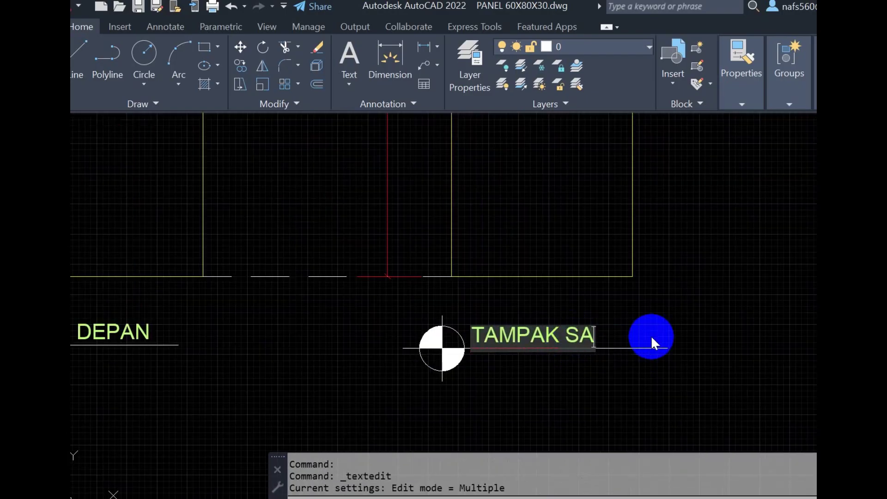
{"action": "left_click", "coordinate": [709, 313]}
{"action": "key", "text": "Escape"}
{"action": "scroll", "coordinate": [534, 357], "scroll_direction": "down", "scroll_amount": 3}
{"action": "scroll", "coordinate": [476, 277], "scroll_direction": "up", "scroll_amount": 1}
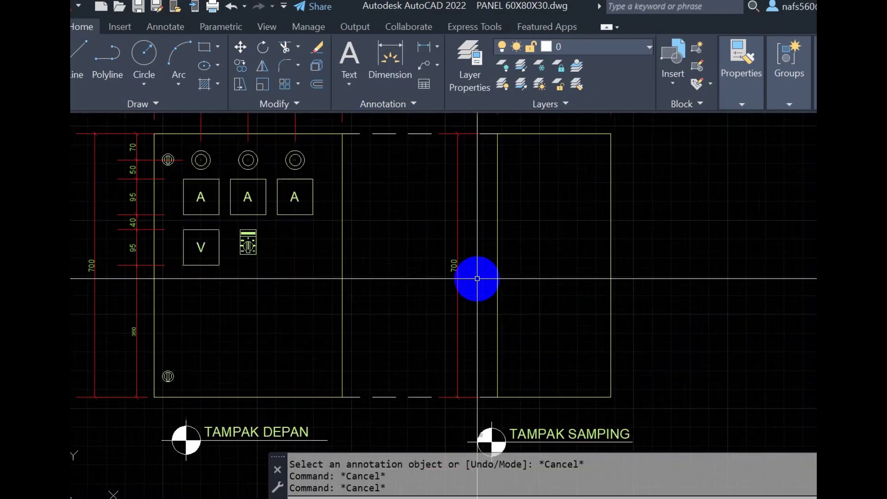
Save the drawing and load the previous plot settings, with the PrimoPDF printer and A3 paper
{"action": "scroll", "coordinate": [481, 317], "scroll_direction": "down", "scroll_amount": 3}
{"action": "key", "text": "ctrl+s"}
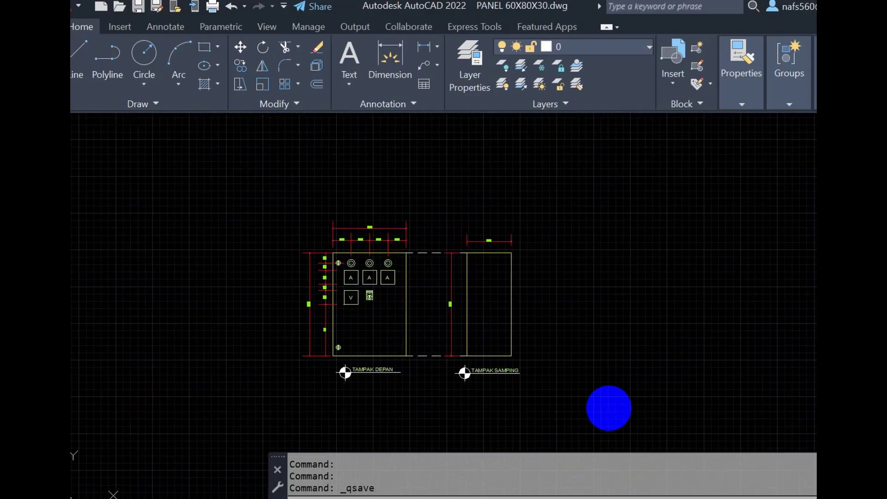
{"action": "key", "text": "ctrl+p"}
{"action": "left_click", "coordinate": [356, 122]}
{"action": "left_click", "coordinate": [356, 143]}
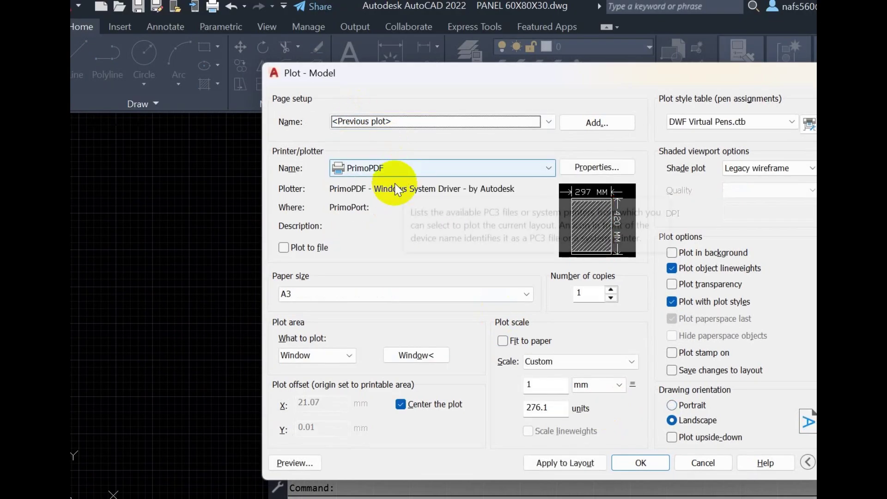
Define the plot window around both titled views and fit the plot scale to the paper
{"action": "left_click", "coordinate": [412, 355]}
{"action": "left_click", "coordinate": [299, 214]}
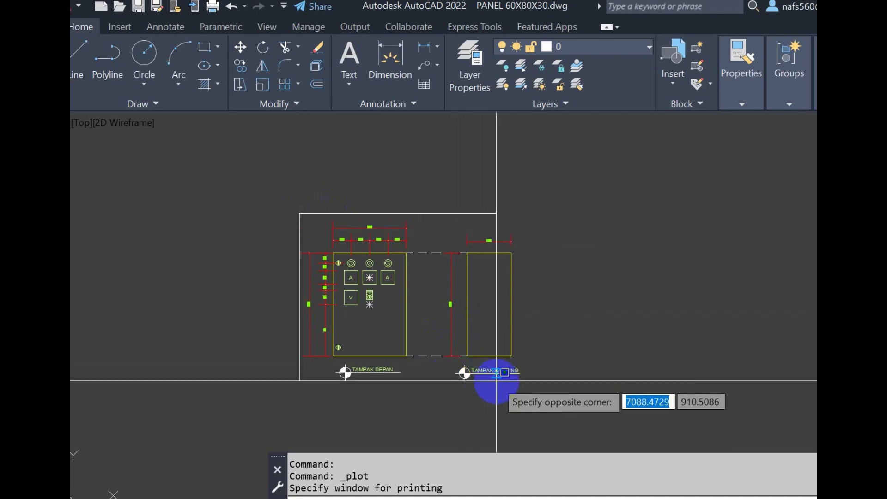
{"action": "left_click", "coordinate": [521, 390]}
{"action": "left_click", "coordinate": [503, 341]}
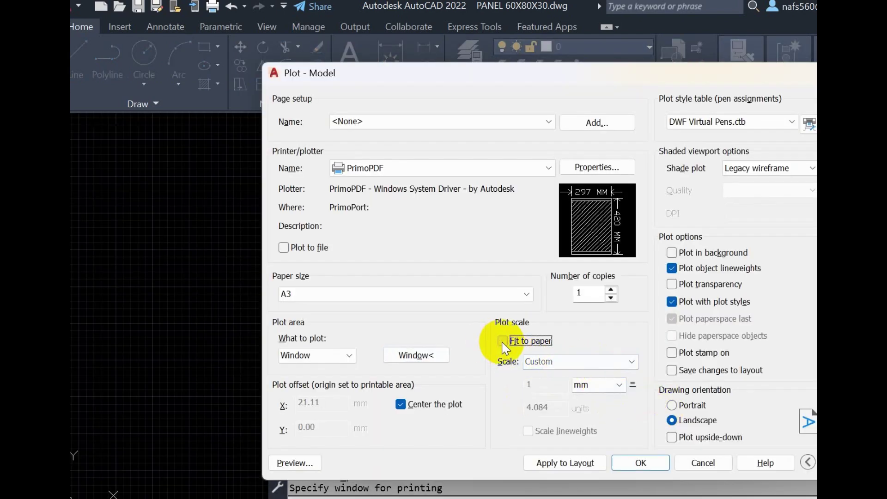
Check the plot preview, return to the plot settings and set the plot style table to Pen JA ME 2007.ctb
{"action": "key", "text": "alt+p"}
{"action": "right_click", "coordinate": [431, 361]}
{"action": "left_click", "coordinate": [435, 369]}
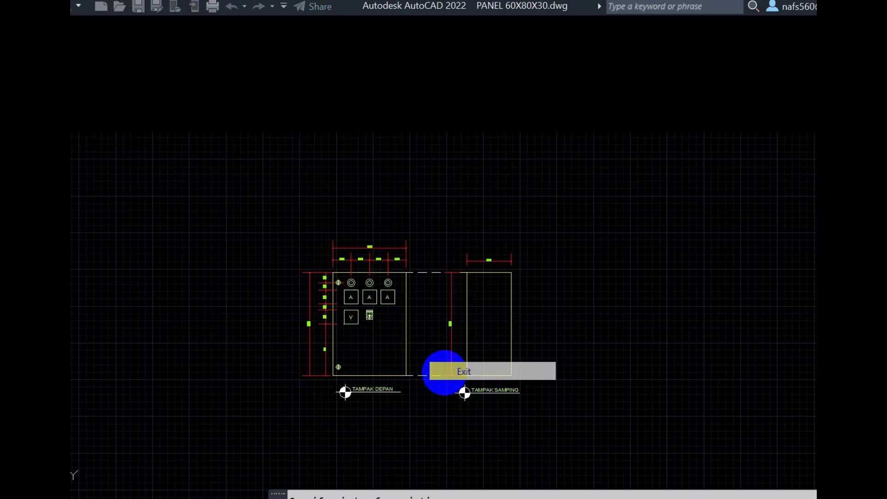
{"action": "left_click", "coordinate": [674, 123]}
{"action": "left_click", "coordinate": [700, 217]}
{"action": "left_click", "coordinate": [558, 312]}
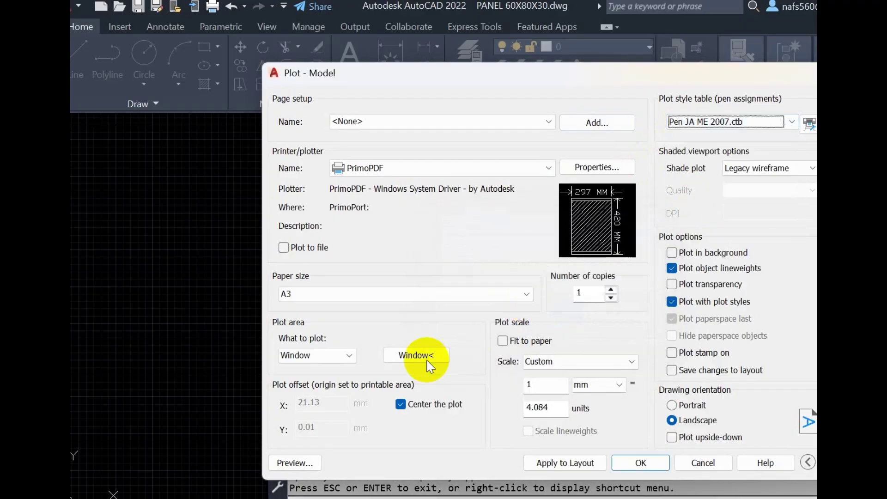
Preview the sheet with both views and plot it from the preview
{"action": "left_click", "coordinate": [297, 463]}
{"action": "scroll", "coordinate": [251, 260], "scroll_direction": "down", "scroll_amount": 2}
{"action": "scroll", "coordinate": [297, 265], "scroll_direction": "up", "scroll_amount": 2}
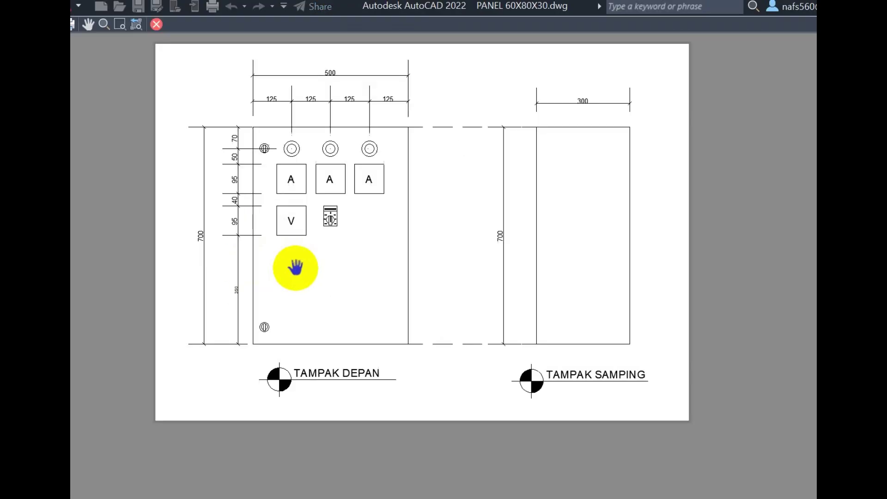
{"action": "middle_click_drag", "start_coordinate": [297, 265], "coordinate": [297, 291]}
{"action": "right_click", "coordinate": [303, 260]}
{"action": "left_click", "coordinate": [342, 289]}
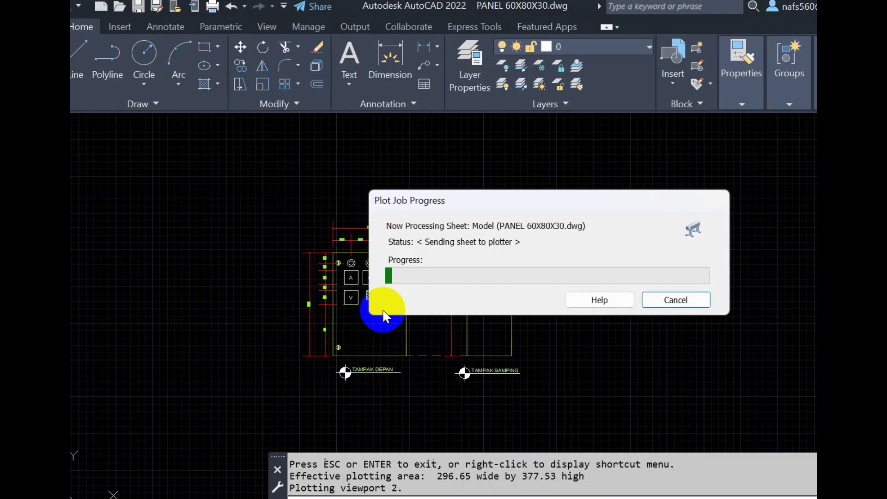
Decline to continue running scripts in the Script Error prompts and accept the PrimoPDF file name notice
{"action": "left_click", "coordinate": [567, 364]}
{"action": "left_click", "coordinate": [567, 364]}
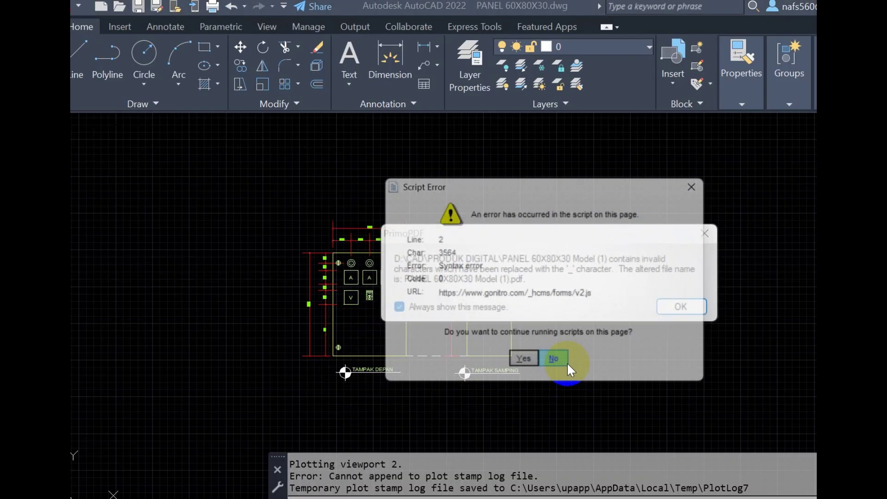
{"action": "left_click", "coordinate": [567, 362]}
{"action": "left_click", "coordinate": [676, 307]}
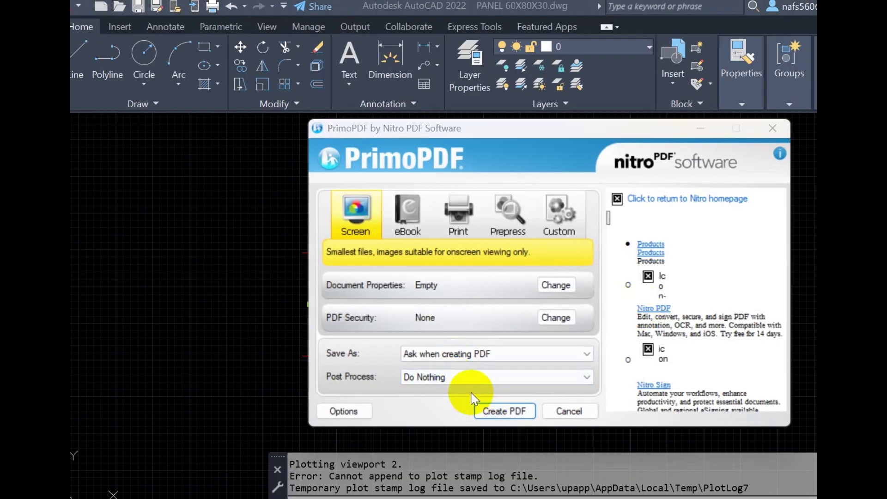
Create the PDF and save it as PANEL 80X60X30 in the PRODUK DIGITAL folder
{"action": "left_click", "coordinate": [478, 408]}
{"action": "type", "text": "PANEL"}
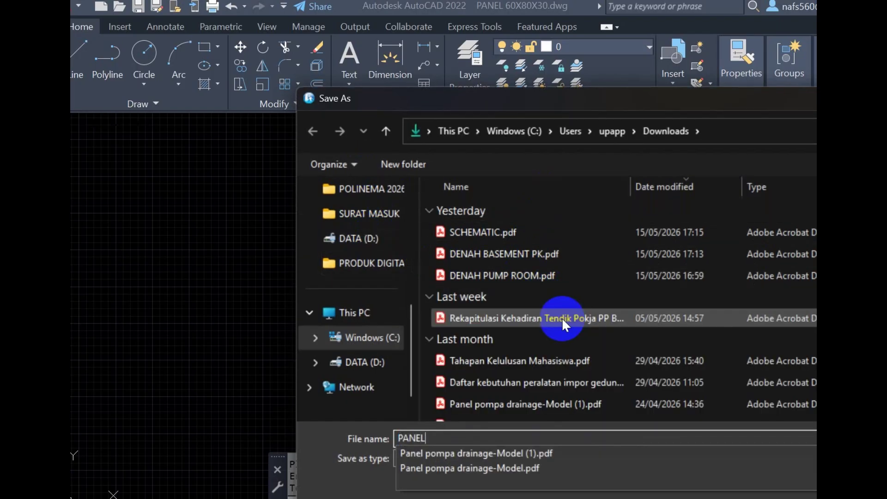
{"action": "left_click", "coordinate": [369, 262]}
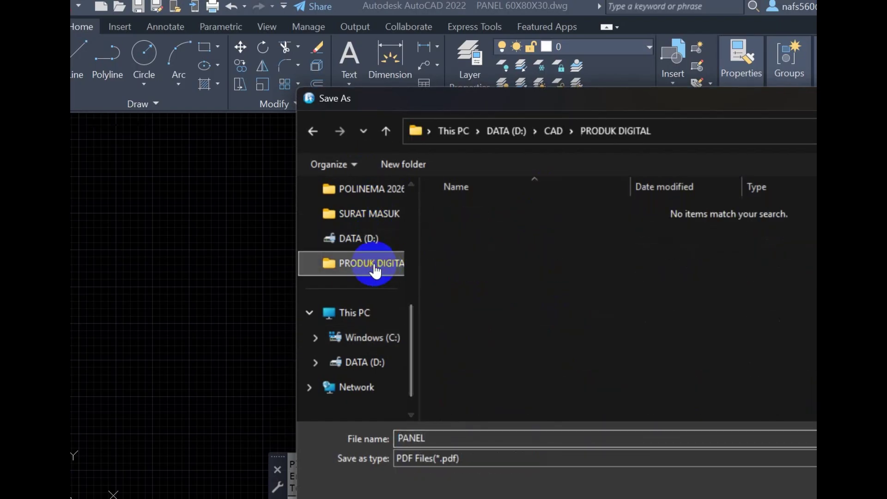
{"action": "left_click", "coordinate": [447, 434]}
{"action": "type", "text": "80X60X30"}
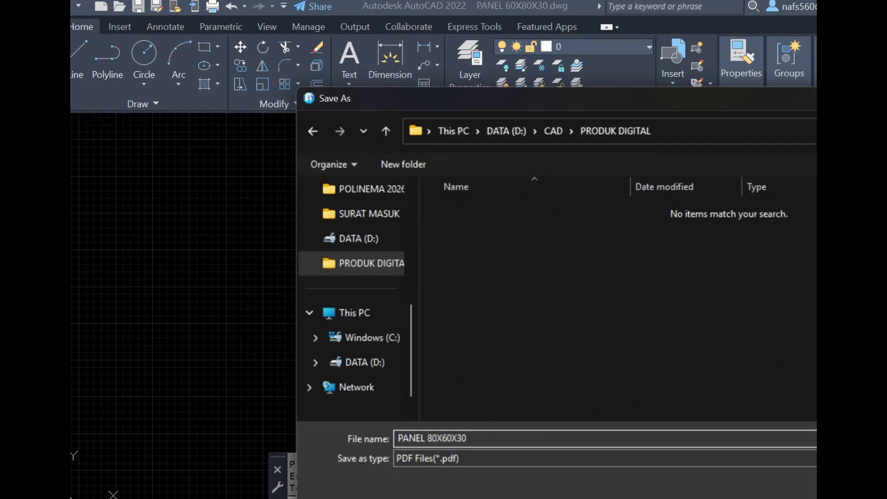
{"action": "key", "text": "Return"}
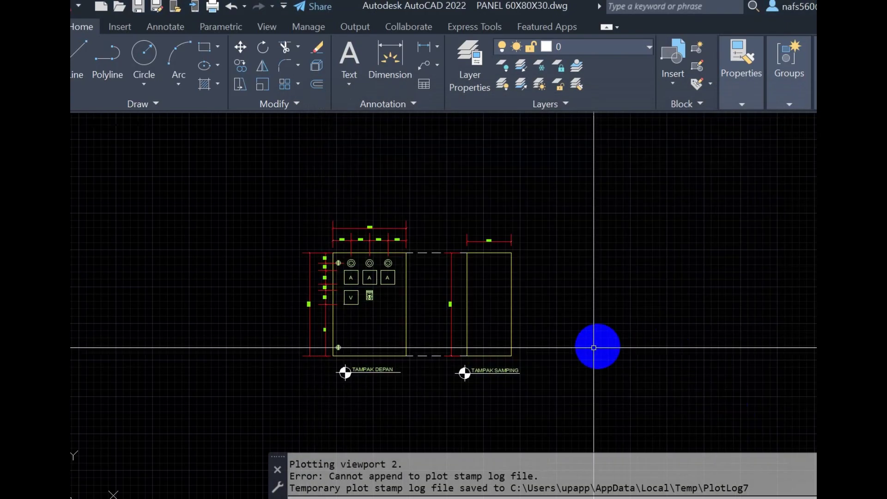
Switch to the PRODUK DIGITAL folder in File Explorer and open PANEL 80X60X30.pdf in Adobe Acrobat
{"action": "middle_click_drag", "start_coordinate": [572, 343], "coordinate": [471, 336]}
{"action": "key", "text": "alt+Tab"}
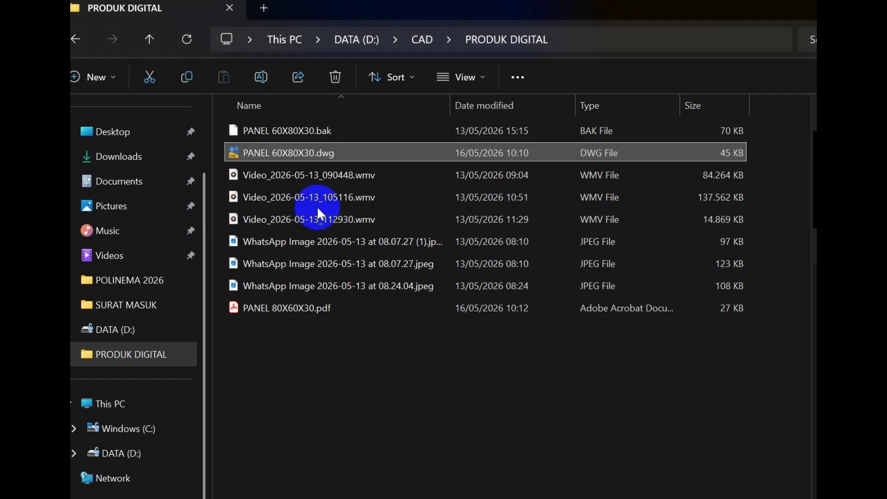
{"action": "right_click", "coordinate": [301, 309]}
{"action": "mouse_move", "coordinate": [545, 212]}
{"action": "left_click", "coordinate": [575, 215]}
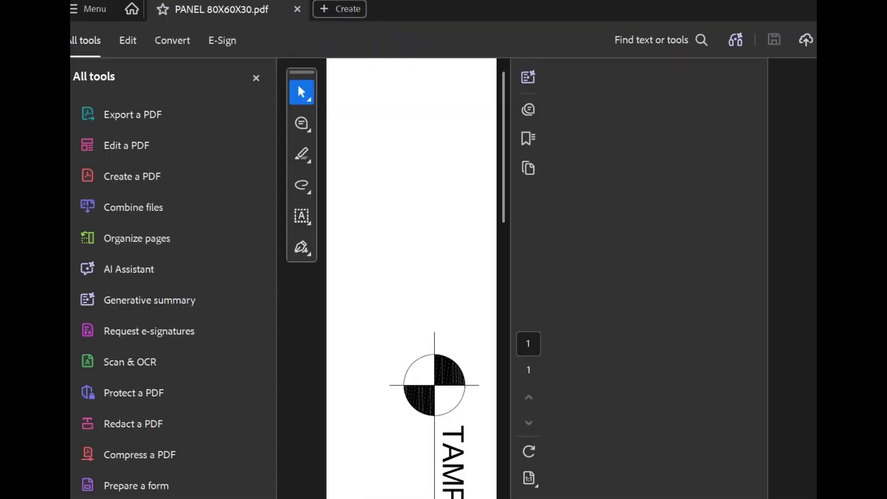
Close the All tools pane, rotate the PDF page view counterclockwise to landscape and inspect the whole sheet
{"action": "left_click", "coordinate": [256, 80]}
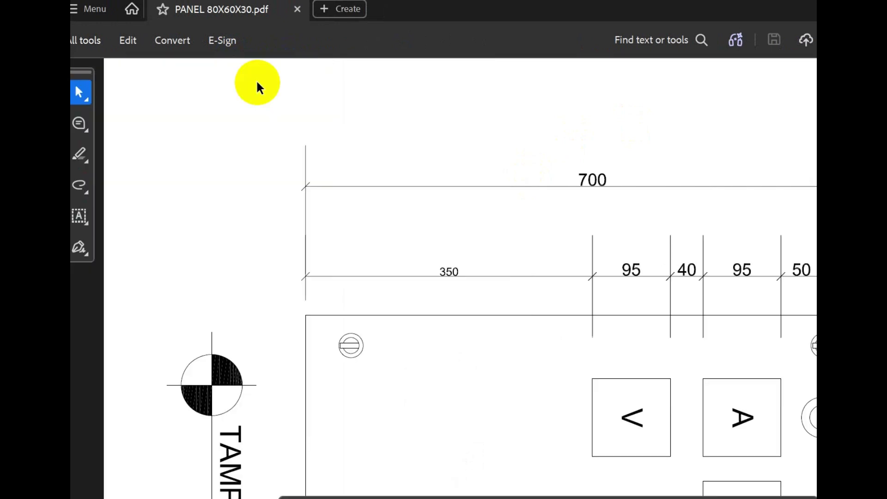
{"action": "key", "text": "ctrl+shift+minus"}
{"action": "scroll", "coordinate": [362, 279], "scroll_direction": "down", "scroll_amount": 5, "text": "ctrl"}
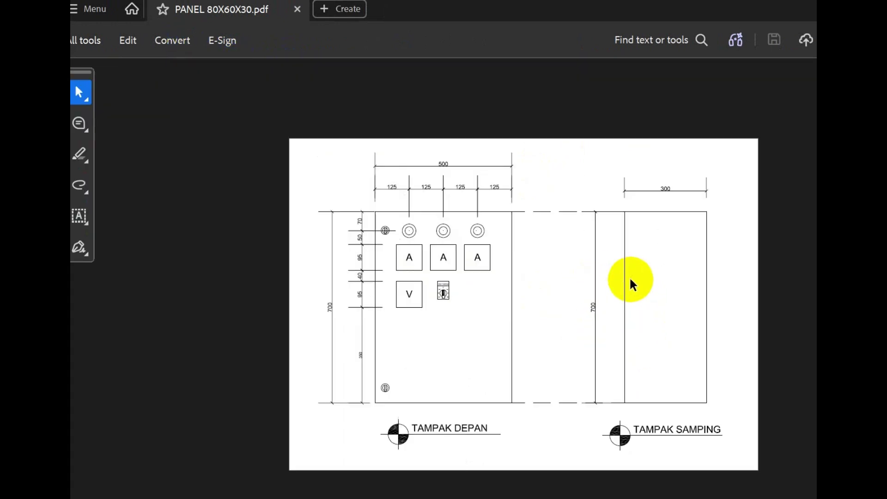
{"action": "scroll", "coordinate": [524, 304], "scroll_direction": "up", "scroll_amount": 2, "text": "ctrl"}
{"action": "scroll", "coordinate": [524, 304], "scroll_direction": "down", "scroll_amount": 3, "text": "ctrl"}
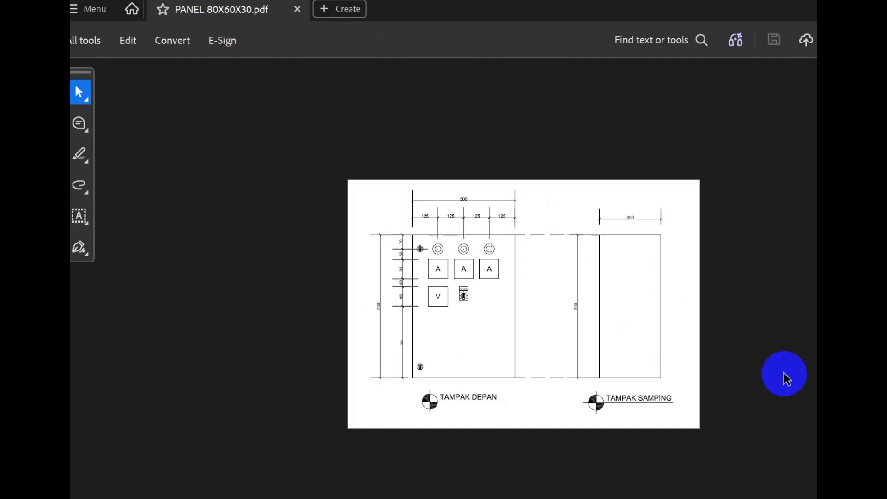